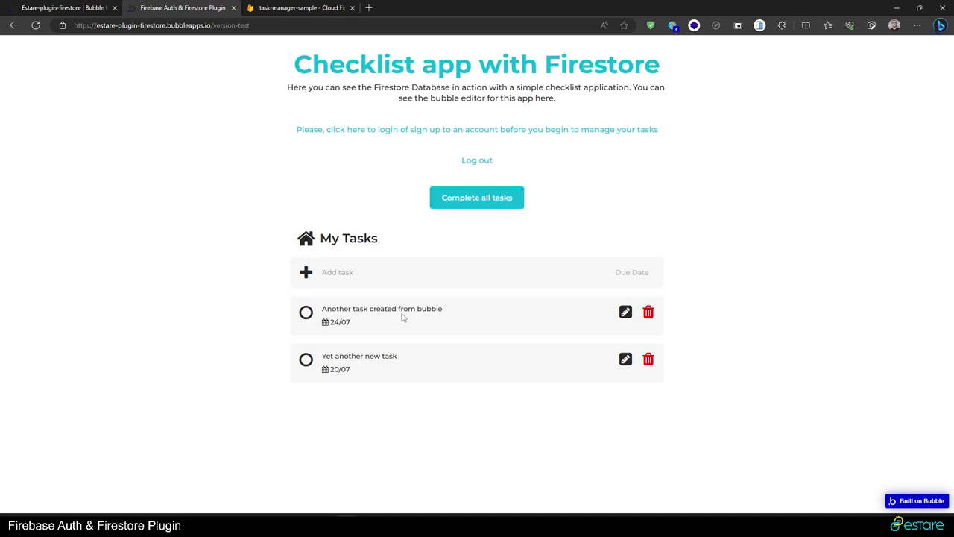
Step: Add a new task "Something" due 20/07 to the checklist and check the Firestore database page before returning to the checklist
{"action": "type", "text": "Something"}
{"action": "left_click", "coordinate": [619, 275]}
{"action": "left_click", "coordinate": [690, 368]}
{"action": "left_click", "coordinate": [307, 274]}
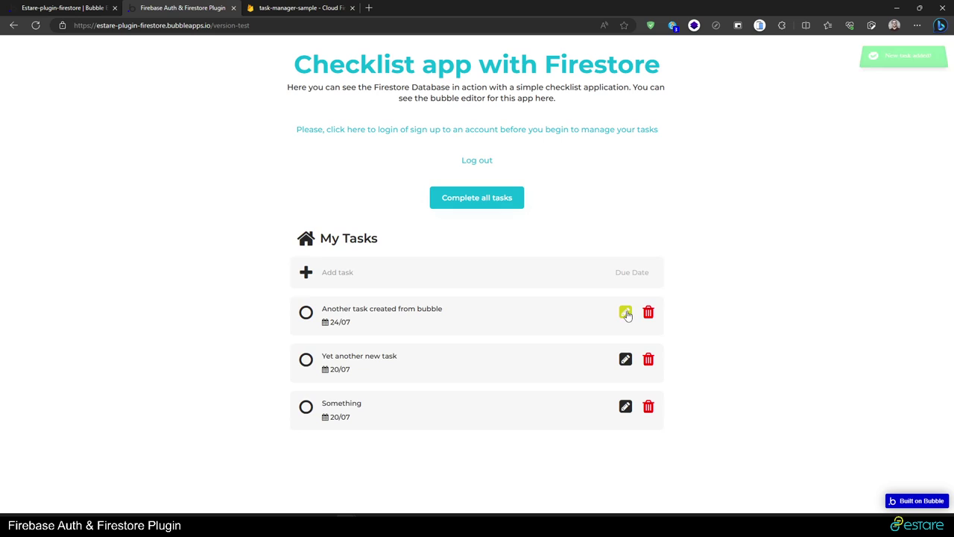
{"action": "left_click", "coordinate": [305, 9]}
{"action": "left_click", "coordinate": [192, 7]}
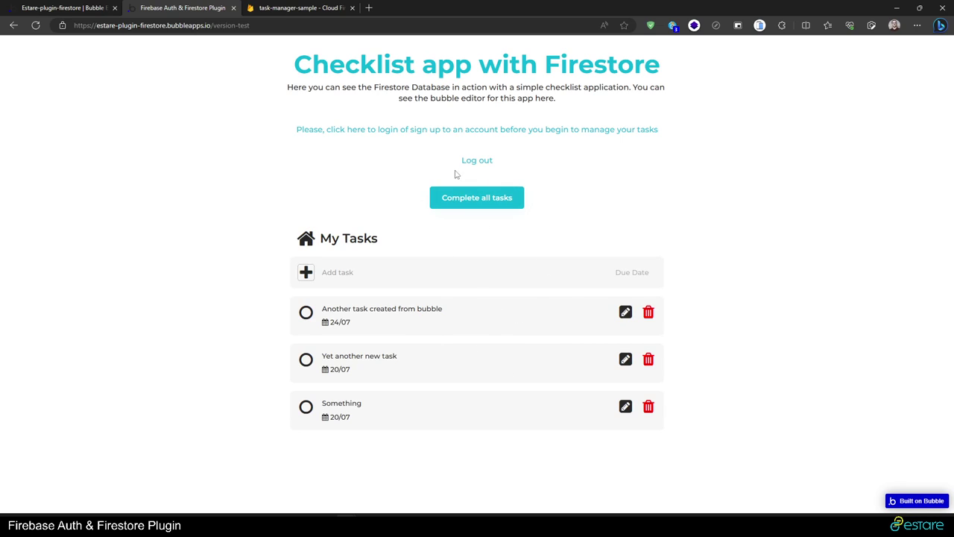
Step: Toggle the edit fields of the task "Another task created from bubble" repeatedly, leaving them open
{"action": "left_click", "coordinate": [627, 316]}
{"action": "left_click", "coordinate": [626, 316]}
{"action": "left_click", "coordinate": [625, 314]}
{"action": "left_click", "coordinate": [626, 316]}
{"action": "left_click", "coordinate": [626, 316]}
{"action": "left_click", "coordinate": [626, 316]}
{"action": "left_click", "coordinate": [626, 317]}
{"action": "left_click", "coordinate": [626, 316]}
{"action": "left_click", "coordinate": [626, 316]}
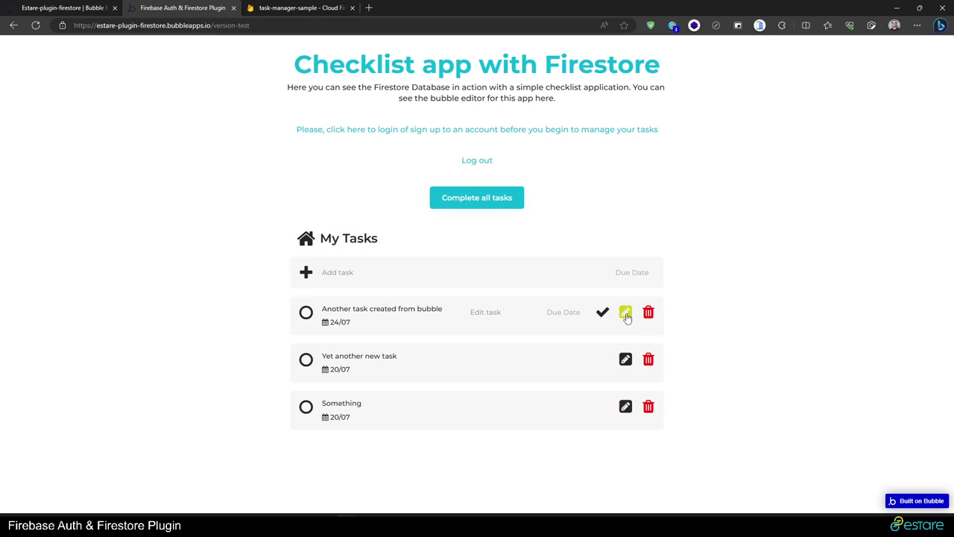
Step: Enter "Type something" as the new description of the task "Another task created from bubble" and confirm the edit
{"action": "left_click", "coordinate": [555, 313]}
{"action": "left_click", "coordinate": [494, 313]}
{"action": "type", "text": "Type something"}
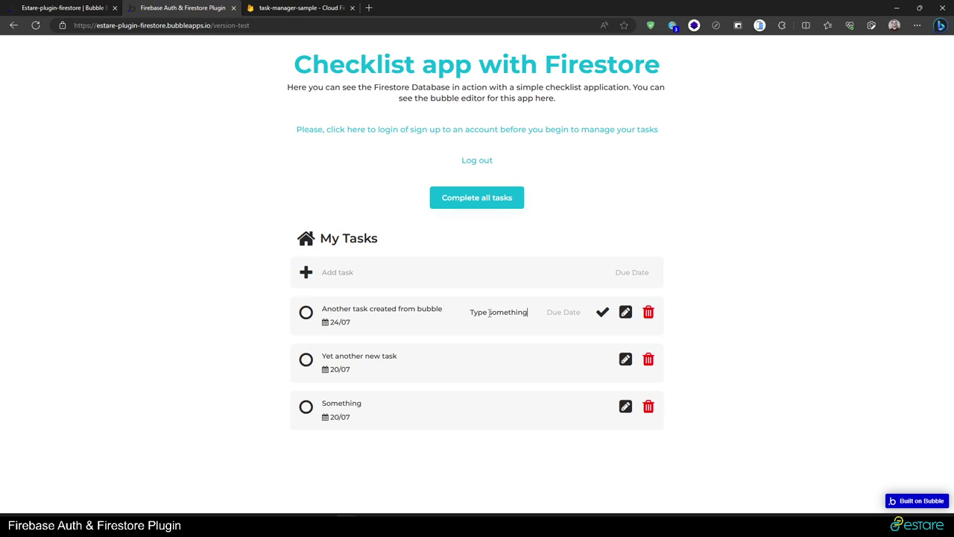
{"action": "left_click", "coordinate": [603, 313]}
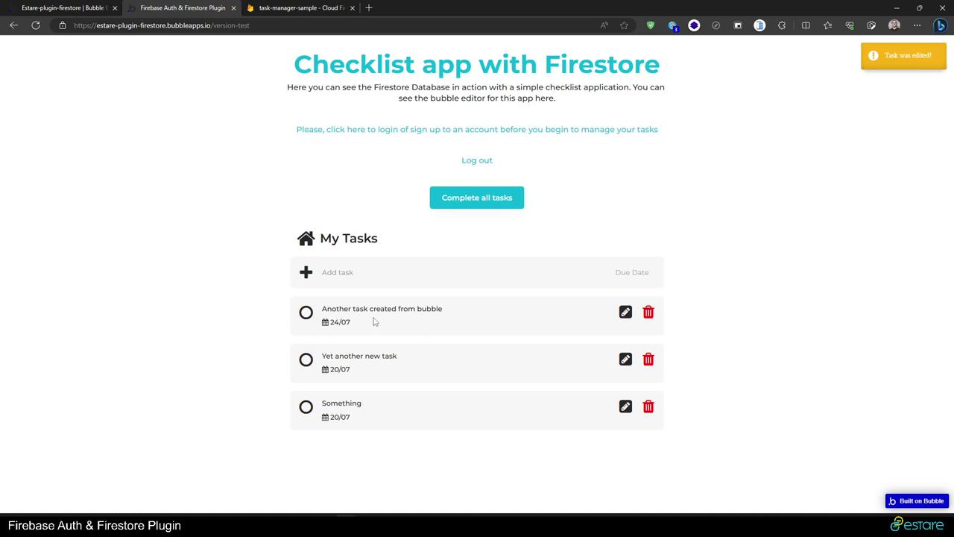
Step: Switch to the Bubble editor and open the workflow of the Confirm Edit check icon in the task row
{"action": "left_click", "coordinate": [46, 7]}
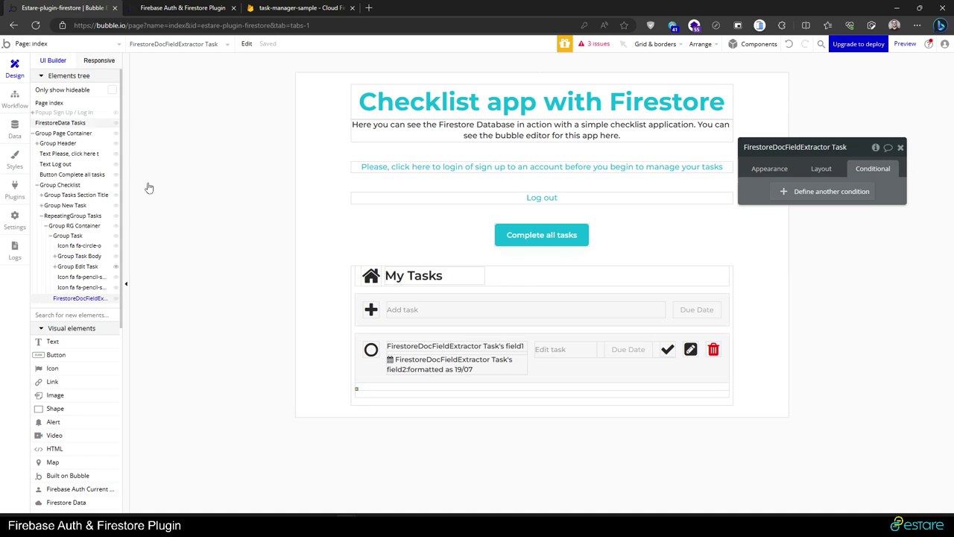
{"action": "left_click", "coordinate": [667, 346]}
{"action": "right_click", "coordinate": [667, 347]}
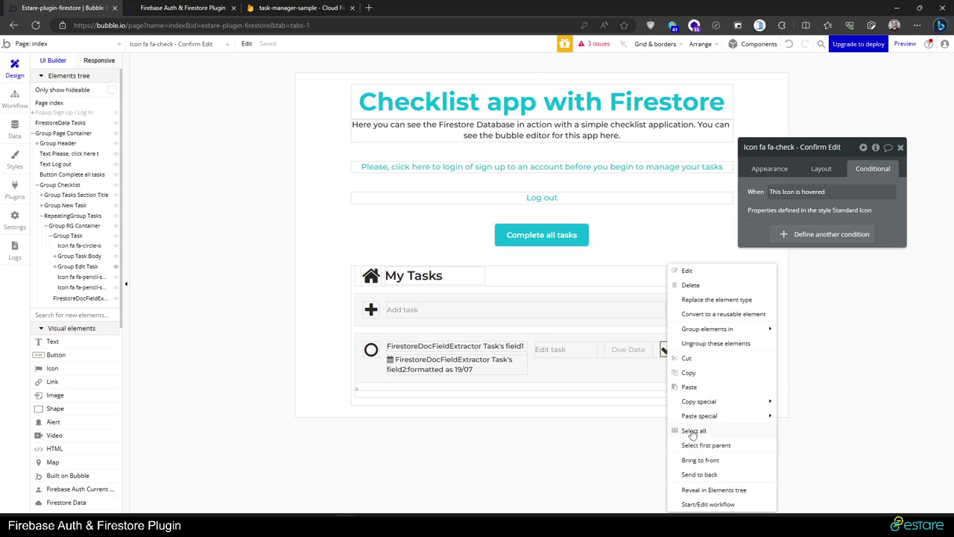
{"action": "left_click", "coordinate": [701, 505]}
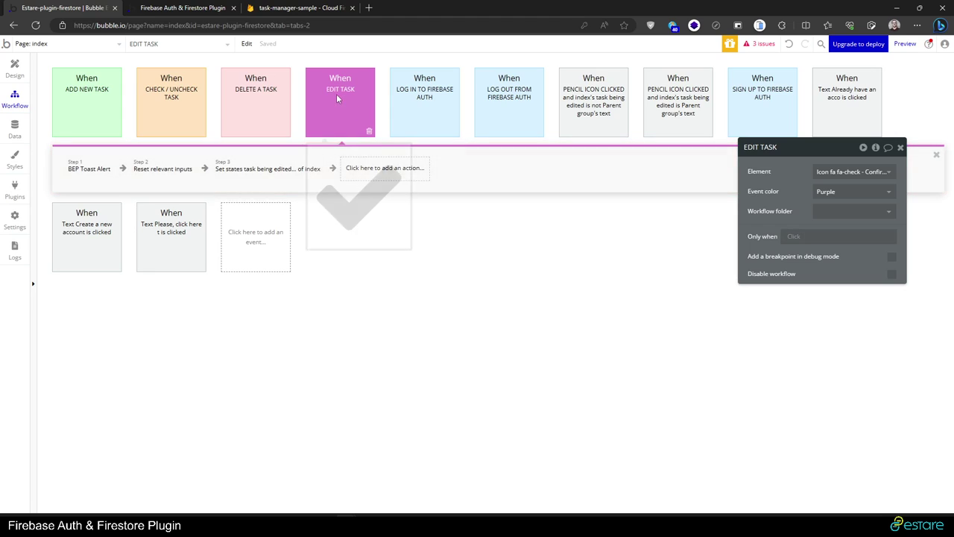
Step: Examine the toast alert, reset relevant inputs and set state actions of the EDIT TASK workflow
{"action": "left_click", "coordinate": [89, 168]}
{"action": "left_click_drag", "start_coordinate": [764, 212], "coordinate": [259, 157]}
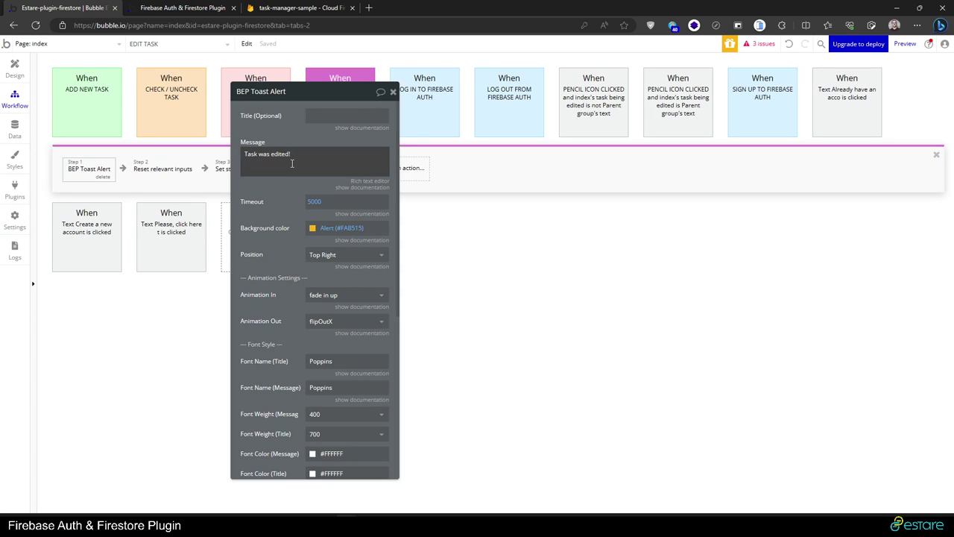
{"action": "left_click", "coordinate": [195, 168]}
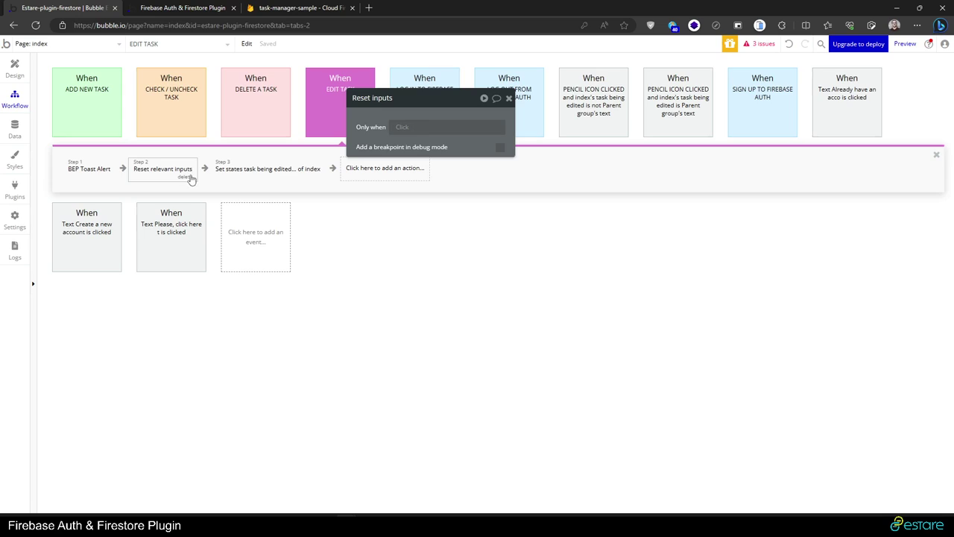
{"action": "left_click", "coordinate": [253, 179]}
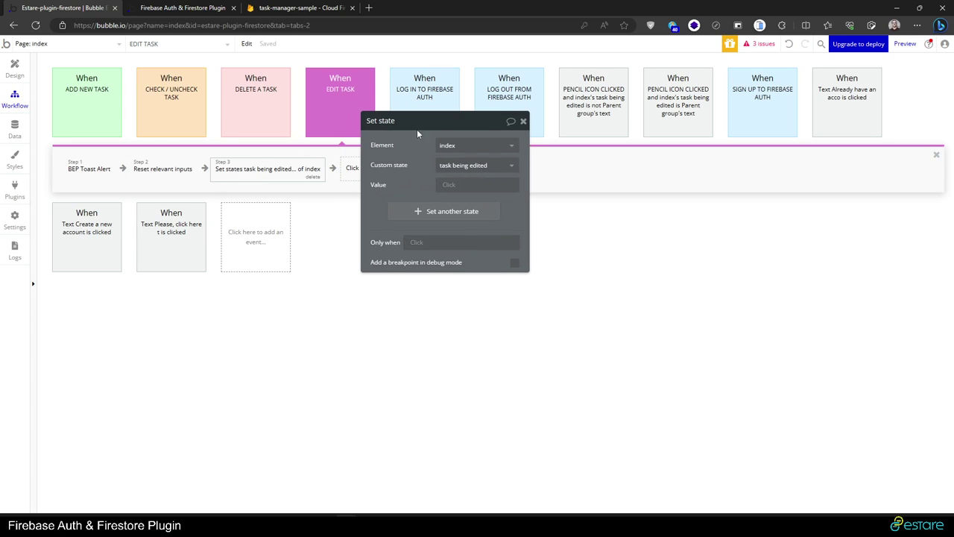
Step: Insert a "Firestore - update a document" action as the first step of the EDIT TASK workflow
{"action": "left_click", "coordinate": [64, 170]}
{"action": "type", "text": "firebas"}
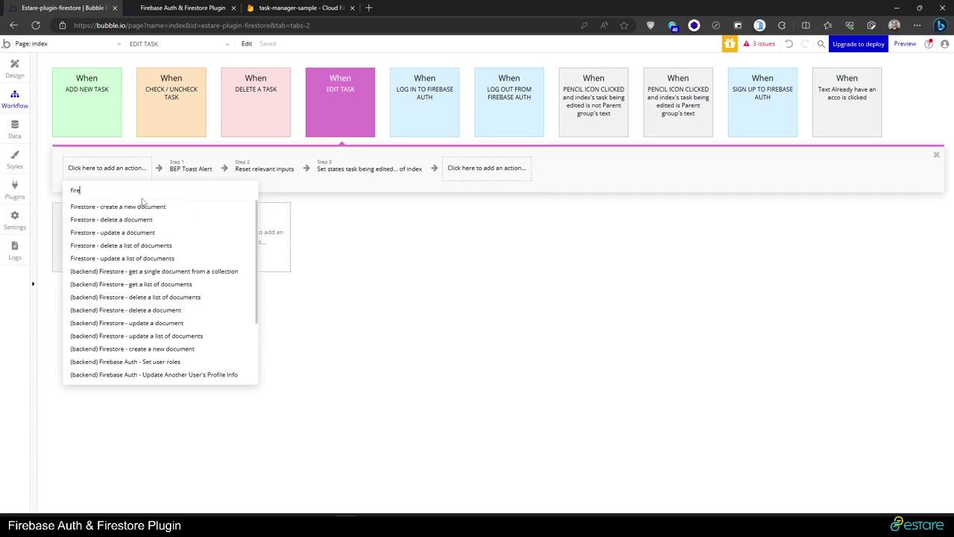
{"action": "key", "text": "BackSpace"}
{"action": "key", "text": "BackSpace"}
{"action": "key", "text": "BackSpace"}
{"action": "type", "text": "sot"}
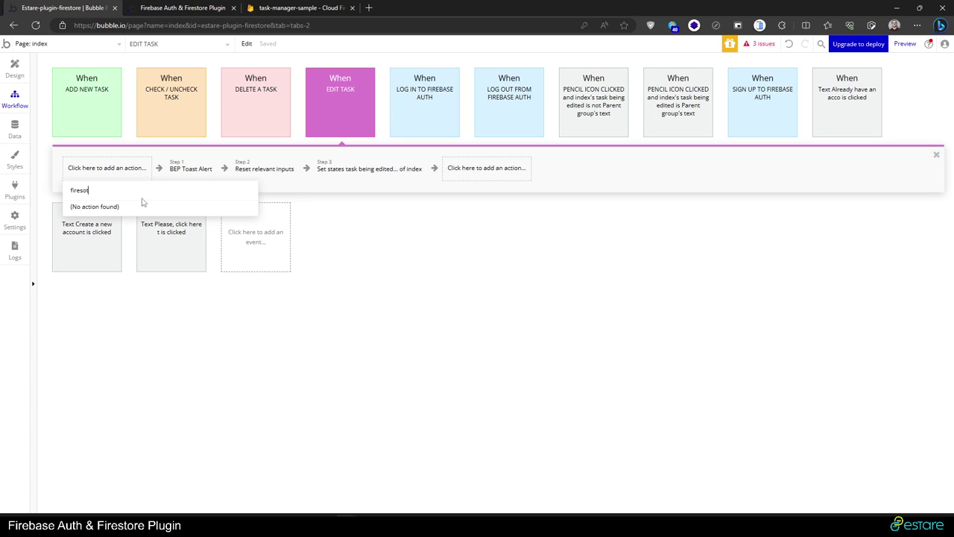
{"action": "key", "text": "BackSpace"}
{"action": "key", "text": "BackSpace"}
{"action": "type", "text": "tore"}
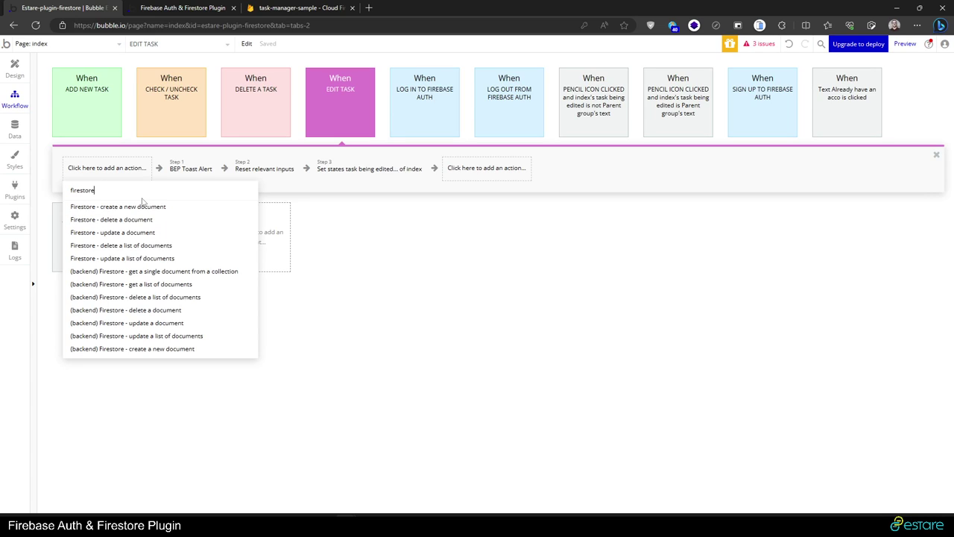
{"action": "left_click", "coordinate": [145, 233]}
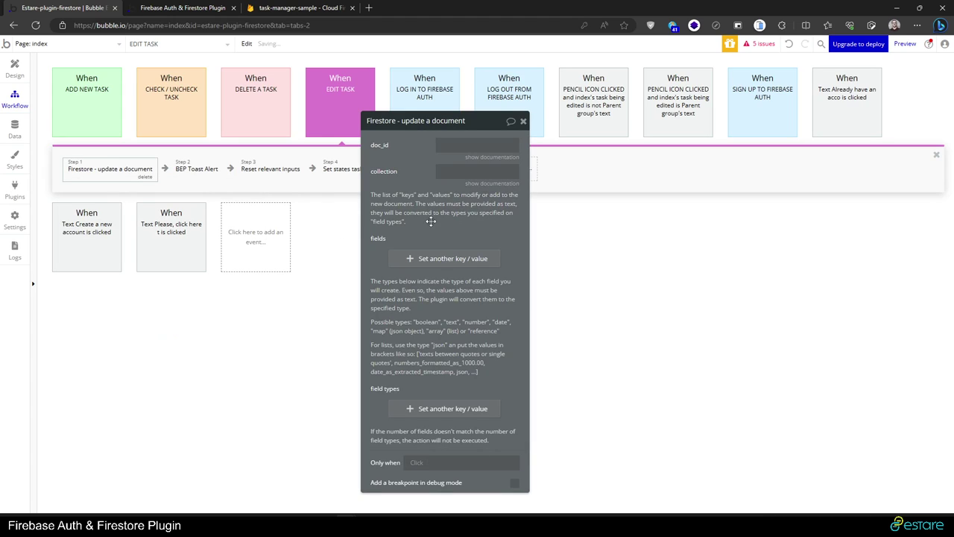
Step: Set the collection of the Firestore update action to "tasks"
{"action": "left_click_drag", "start_coordinate": [431, 221], "coordinate": [253, 210]}
{"action": "left_click", "coordinate": [290, 167]}
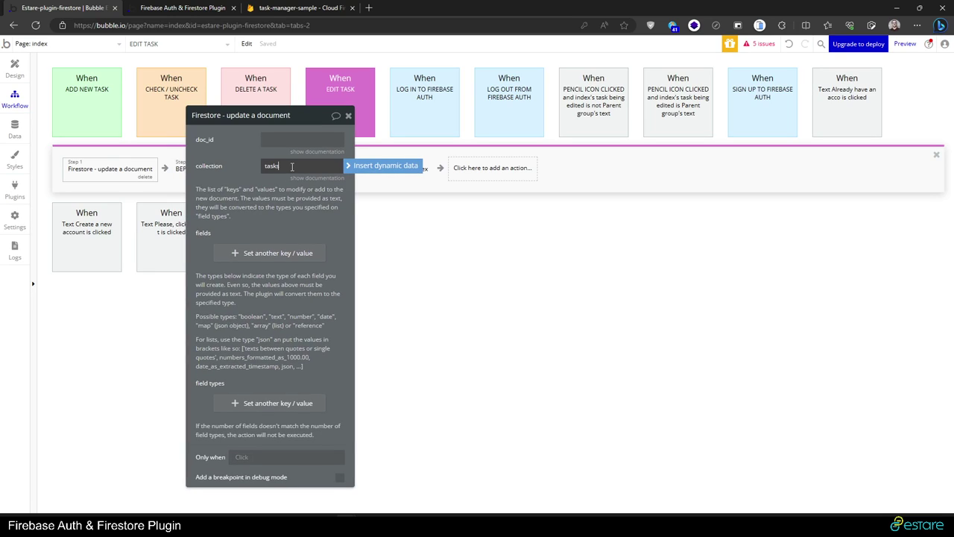
{"action": "type", "text": "tasks"}
{"action": "left_click", "coordinate": [250, 165]}
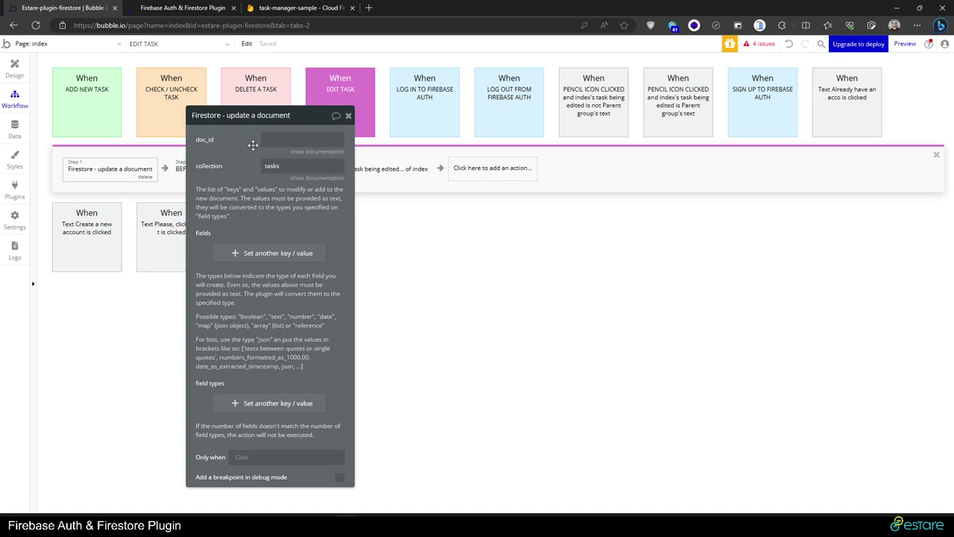
Step: Check the FirestoreDocFieldExtractor Task element in the page design, and set the update action's doc_id to that element's doc_id
{"action": "left_click", "coordinate": [15, 68]}
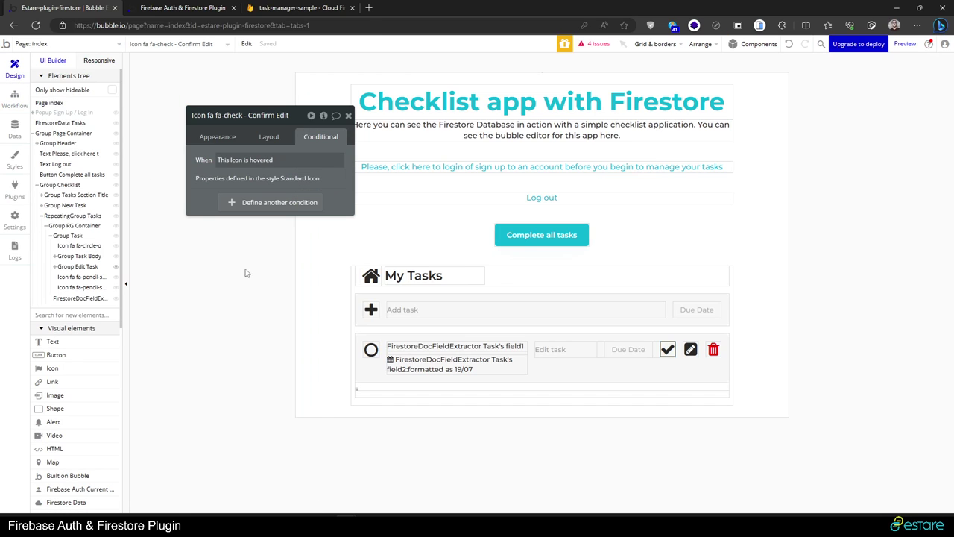
{"action": "left_click", "coordinate": [356, 388]}
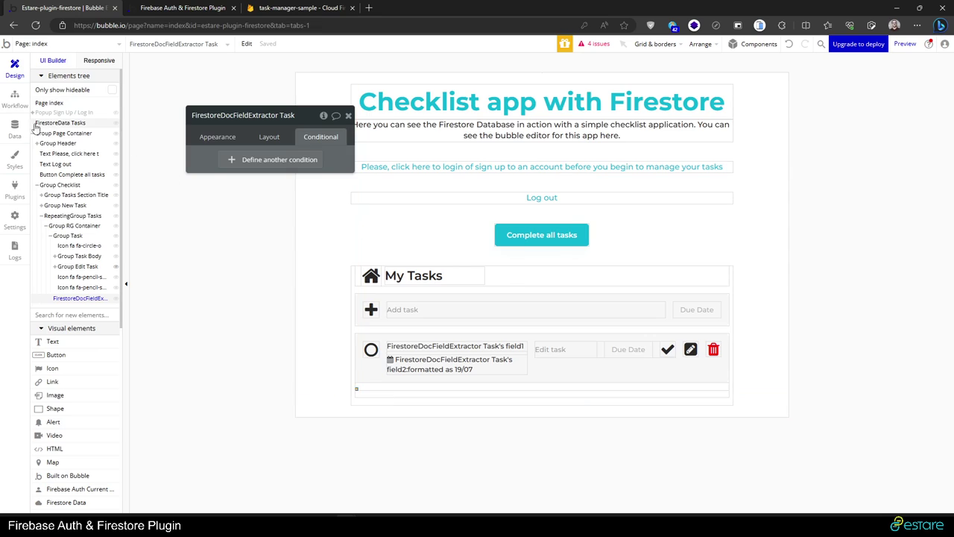
{"action": "left_click", "coordinate": [15, 99]}
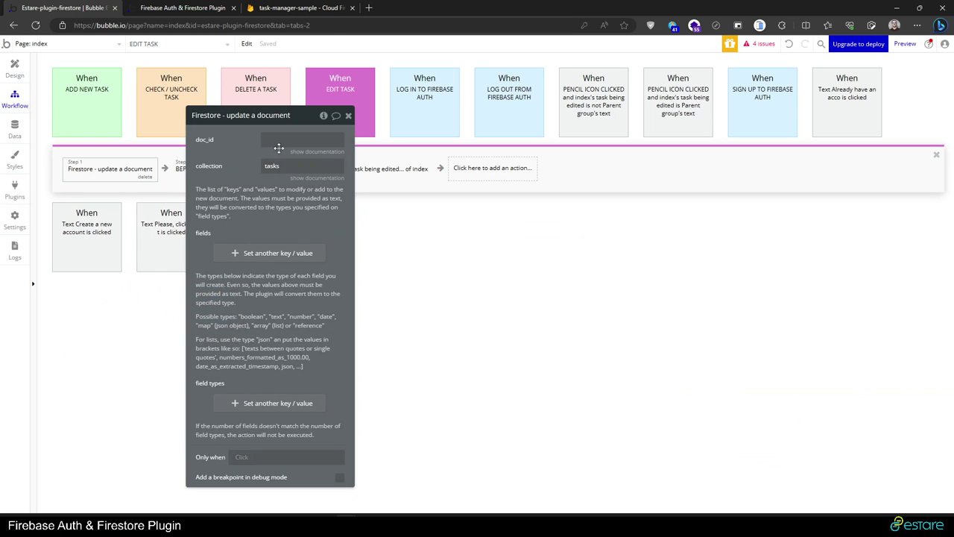
{"action": "left_click", "coordinate": [317, 141]}
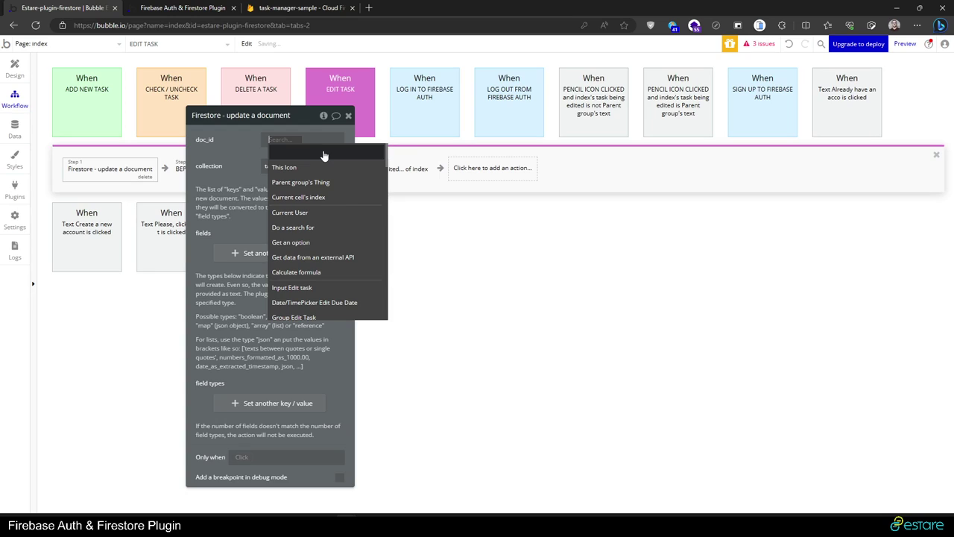
{"action": "type", "text": "doc"}
{"action": "mouse_move", "coordinate": [313, 168]}
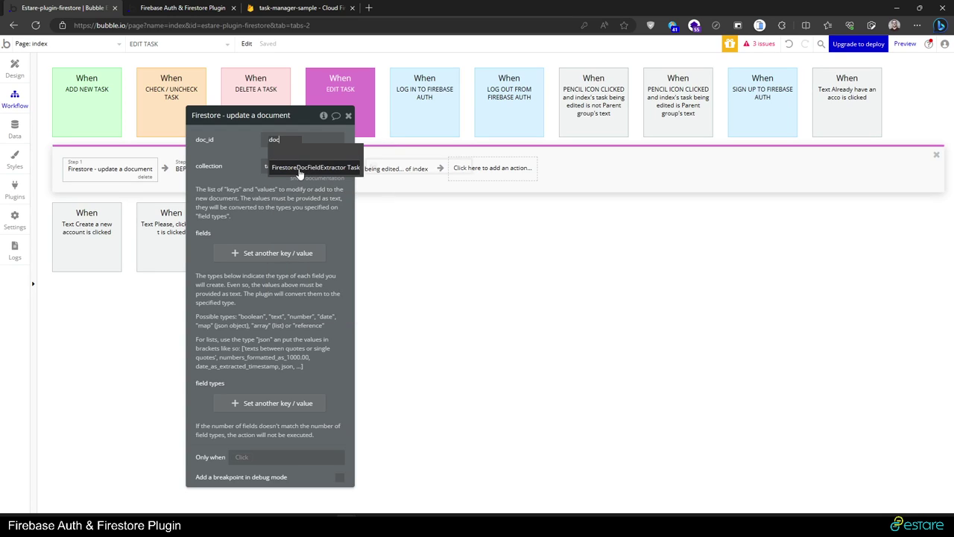
{"action": "left_click", "coordinate": [313, 173]}
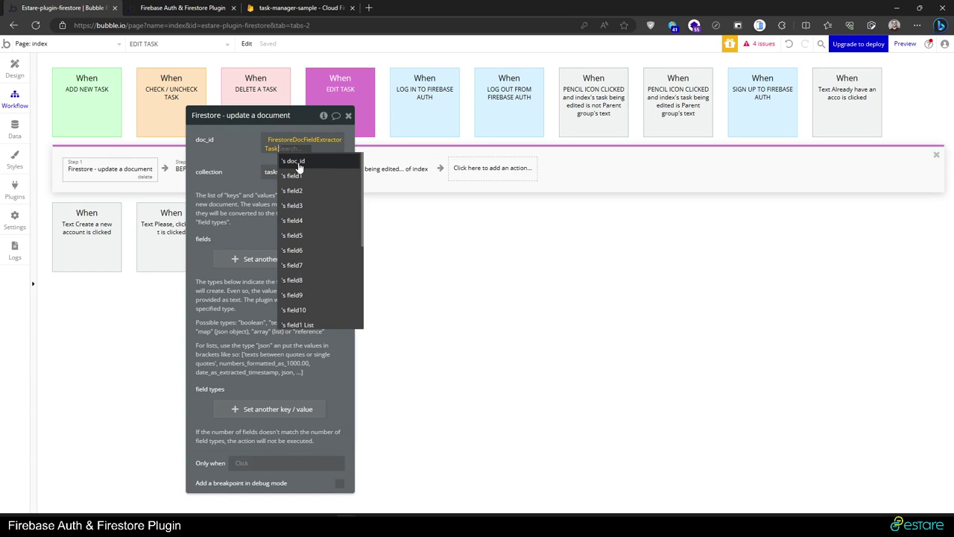
{"action": "left_click", "coordinate": [308, 162]}
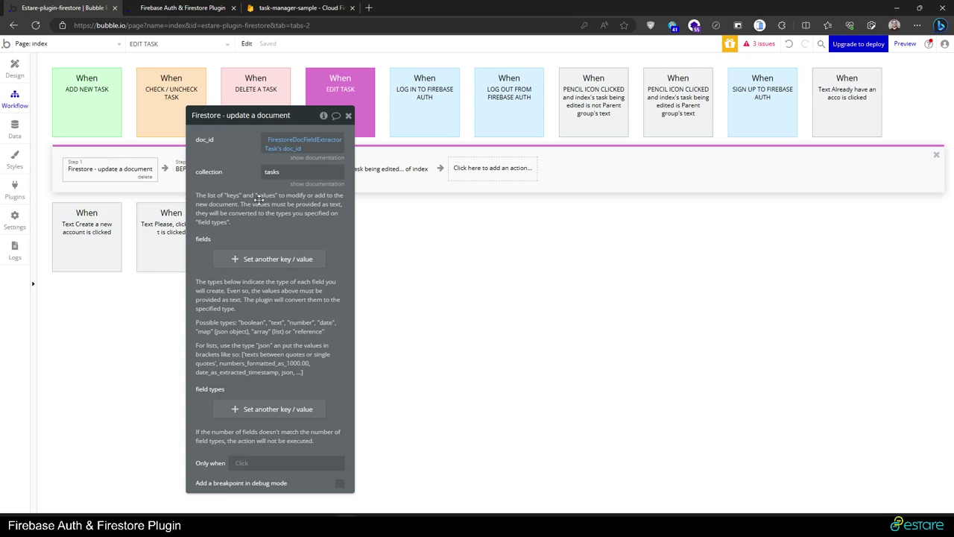
Step: Add two empty key/value rows under fields and two under field types in the Firestore update action
{"action": "left_click", "coordinate": [256, 261]}
{"action": "left_click", "coordinate": [261, 277]}
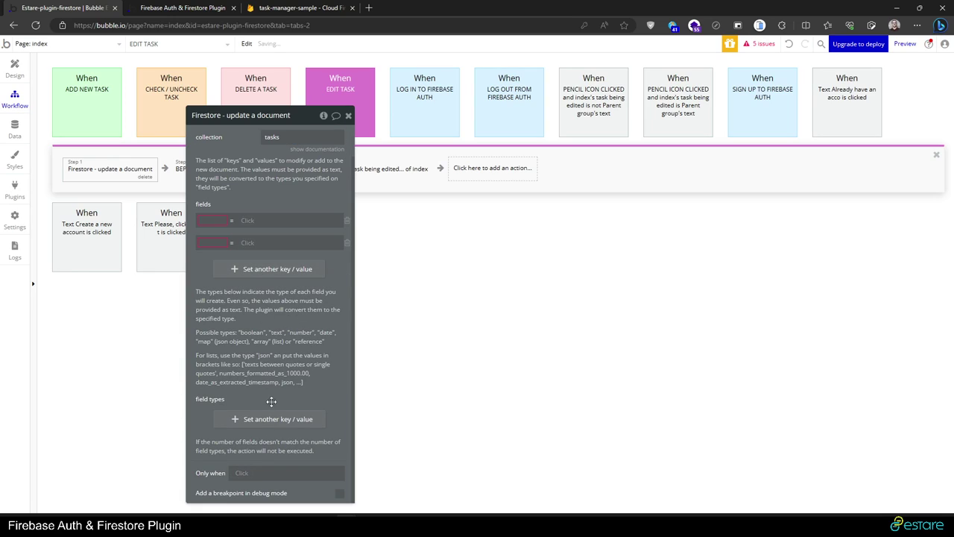
{"action": "left_click", "coordinate": [271, 419]}
{"action": "left_click", "coordinate": [271, 418]}
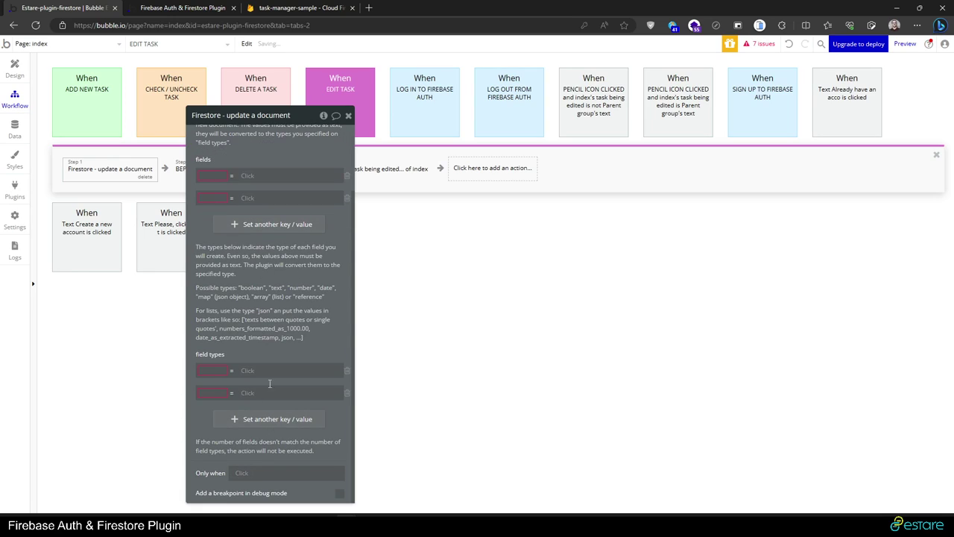
Step: Name the two keys under fields "description" and "due date"
{"action": "left_click", "coordinate": [217, 176]}
{"action": "type", "text": "description"}
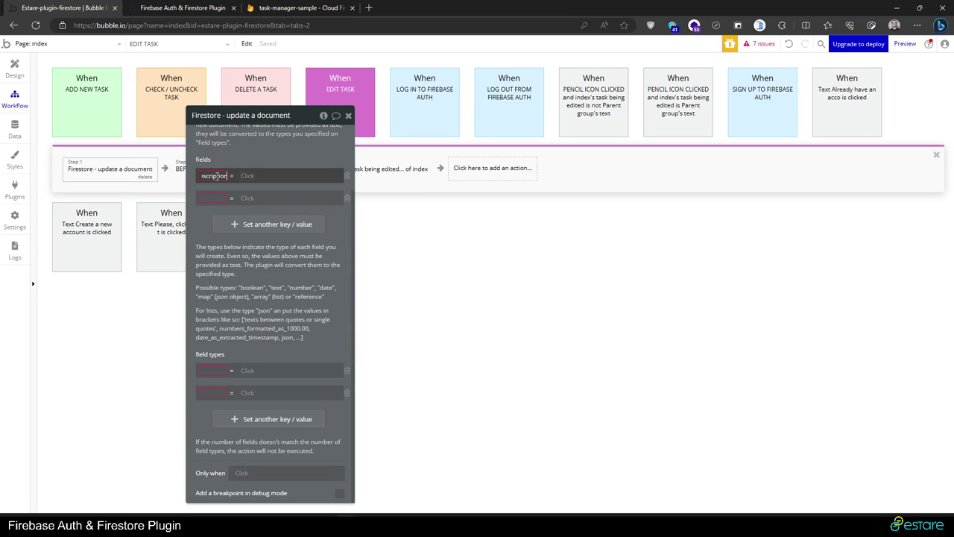
{"action": "left_click", "coordinate": [208, 199]}
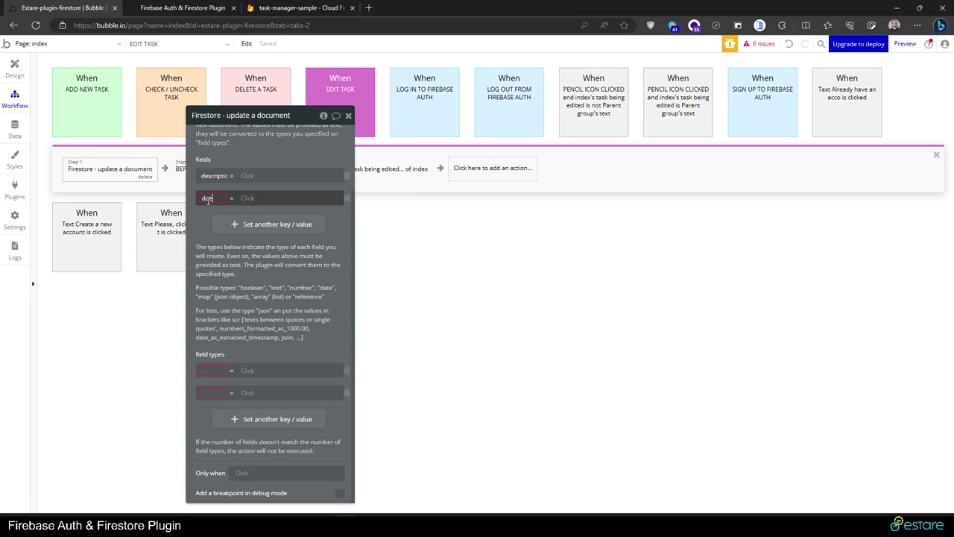
{"action": "type", "text": "due"}
Step: Set the description field to Input Edit task's value and the due date field to Date/TimePicker Edit Due Date's value
{"action": "left_click", "coordinate": [252, 175]}
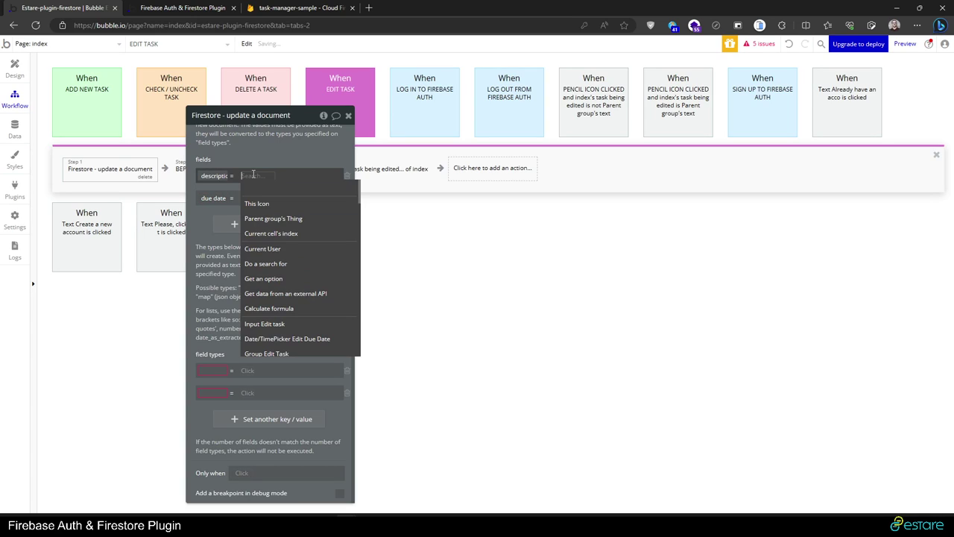
{"action": "type", "text": "input"}
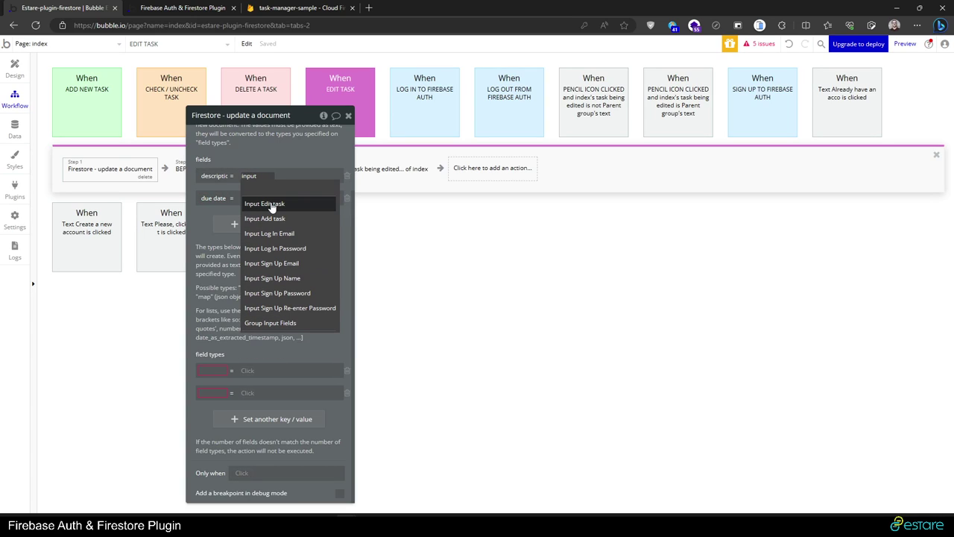
{"action": "left_click", "coordinate": [294, 206]}
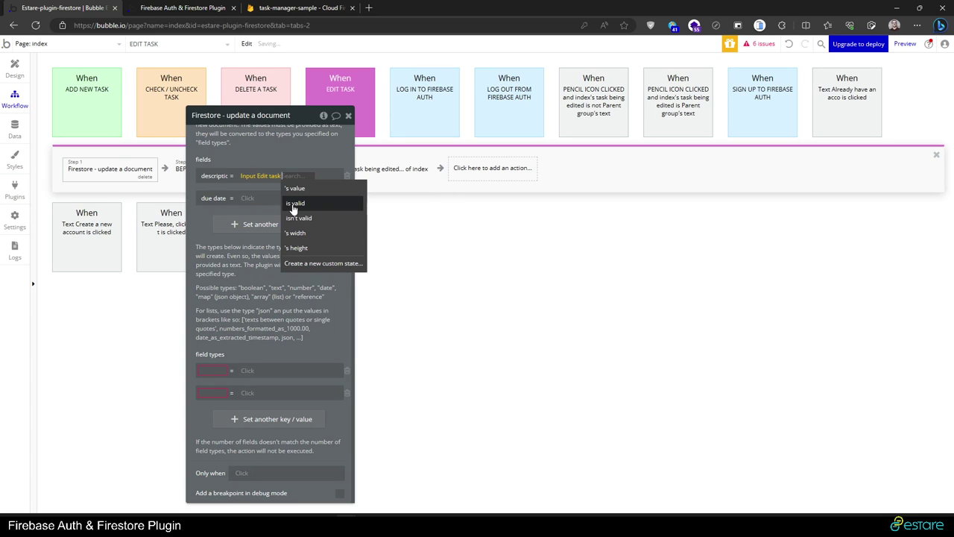
{"action": "left_click", "coordinate": [300, 187]}
{"action": "left_click", "coordinate": [248, 197]}
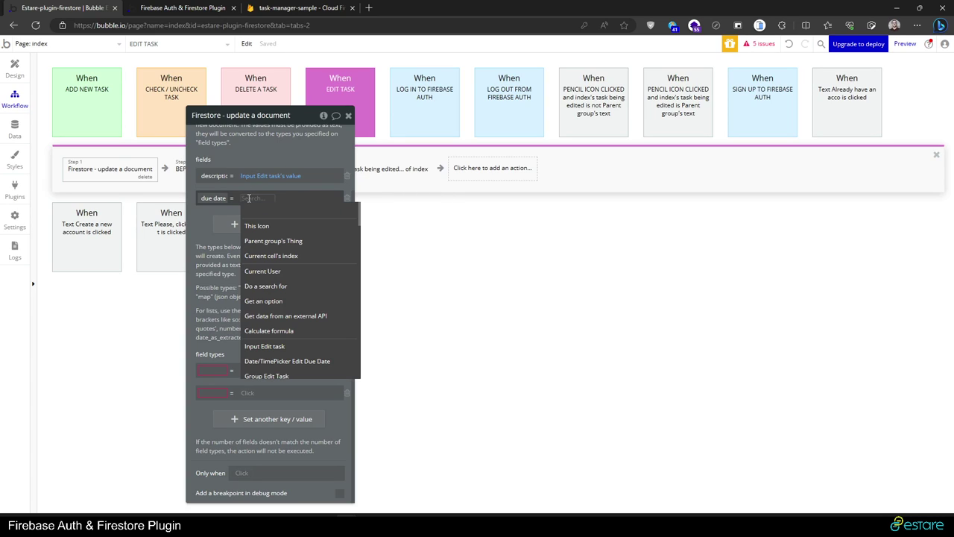
{"action": "type", "text": "due"}
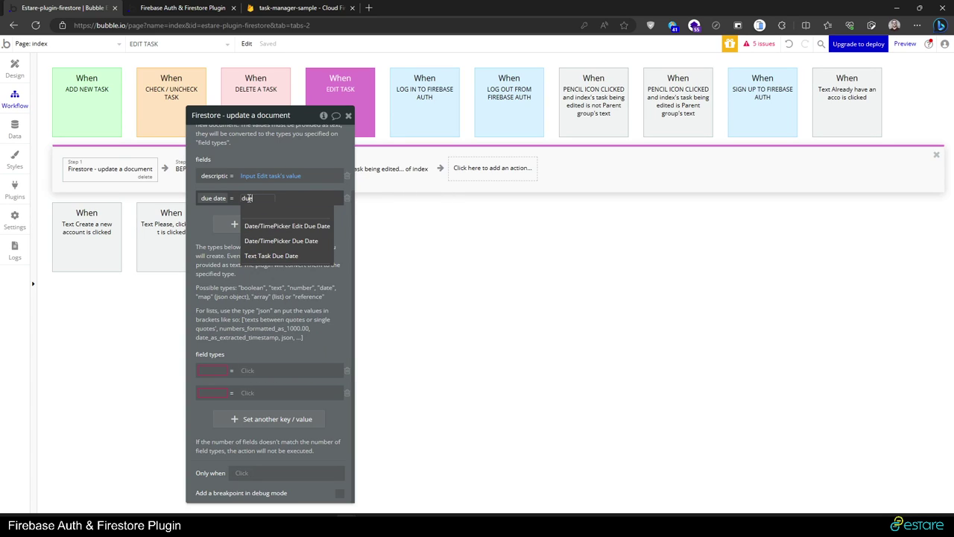
{"action": "left_click", "coordinate": [294, 232]}
{"action": "left_click", "coordinate": [227, 223]}
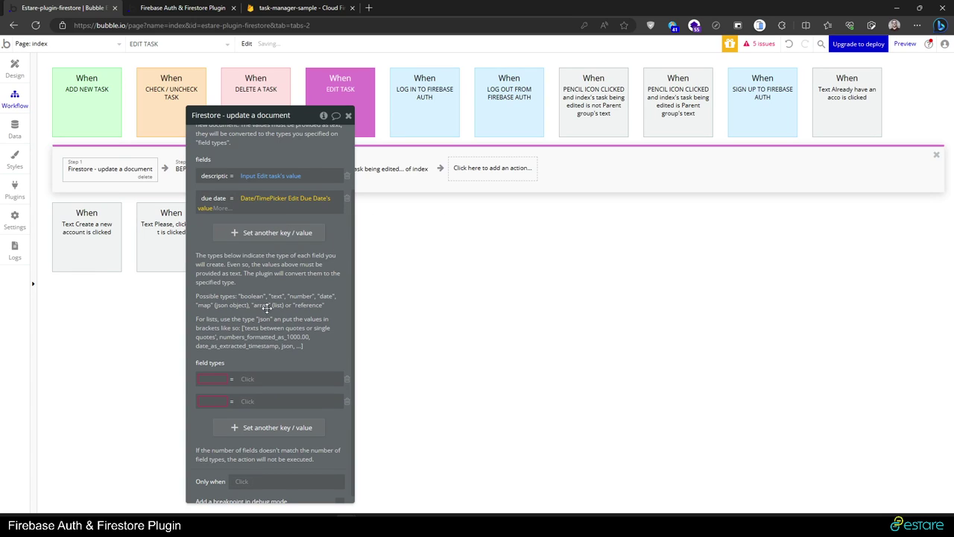
Step: Name the two keys under field types "description" and "due date" in the Firestore update action
{"action": "left_click", "coordinate": [212, 379]}
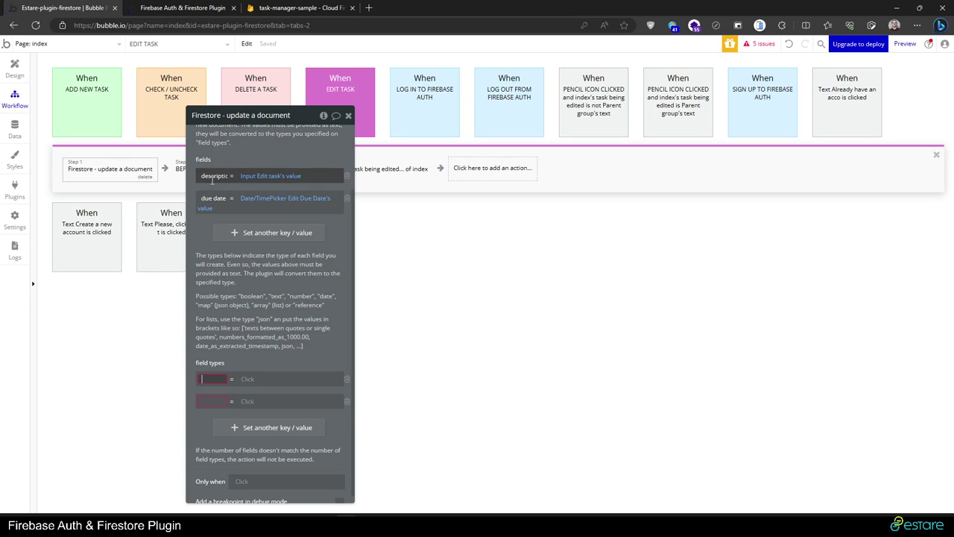
{"action": "type", "text": "description"}
{"action": "left_click", "coordinate": [209, 401]}
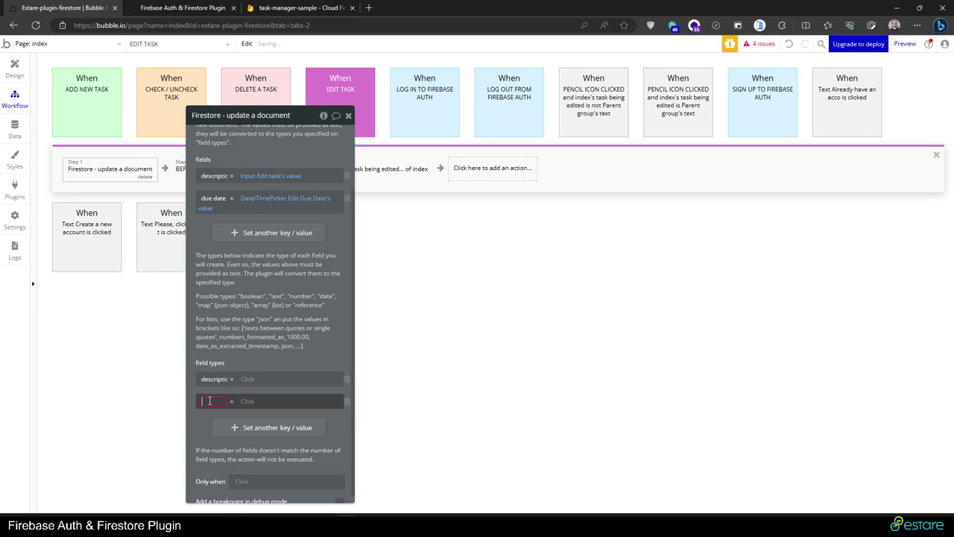
{"action": "type", "text": "due date"}
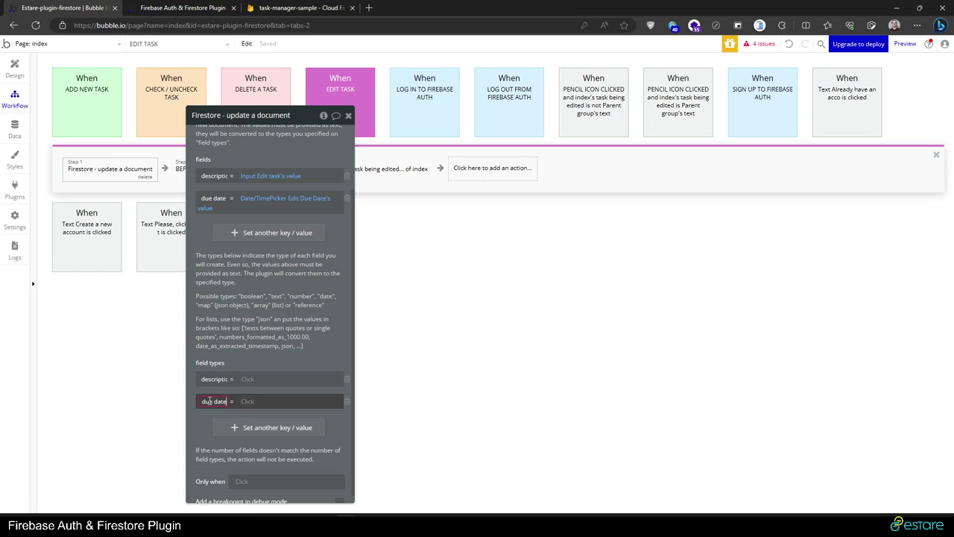
Step: Set the due date field type to "date" and the description field type to "text"
{"action": "left_click", "coordinate": [263, 404]}
{"action": "type", "text": "date"}
{"action": "left_click", "coordinate": [273, 379]}
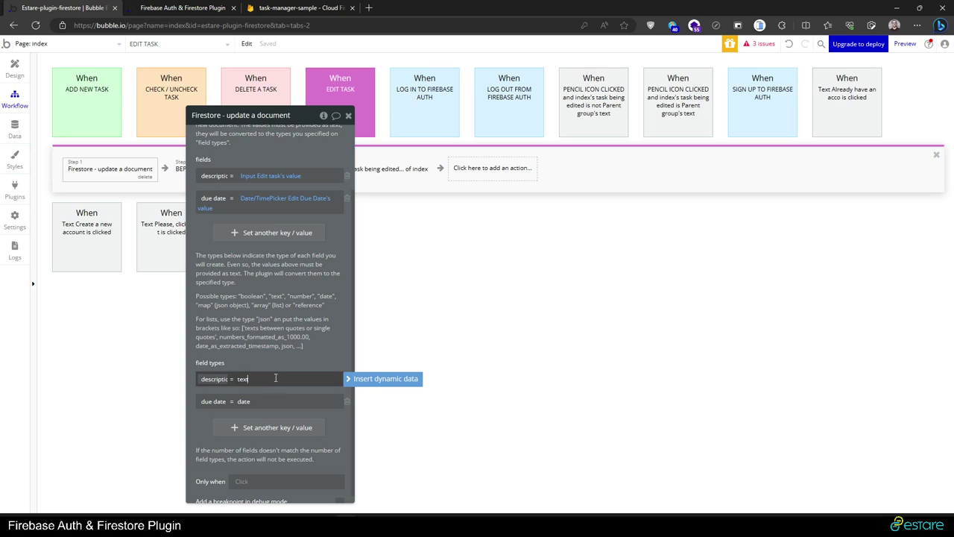
{"action": "type", "text": "text"}
{"action": "left_click", "coordinate": [292, 362]}
{"action": "scroll", "coordinate": [328, 246], "scroll_direction": "up", "scroll_amount": 1}
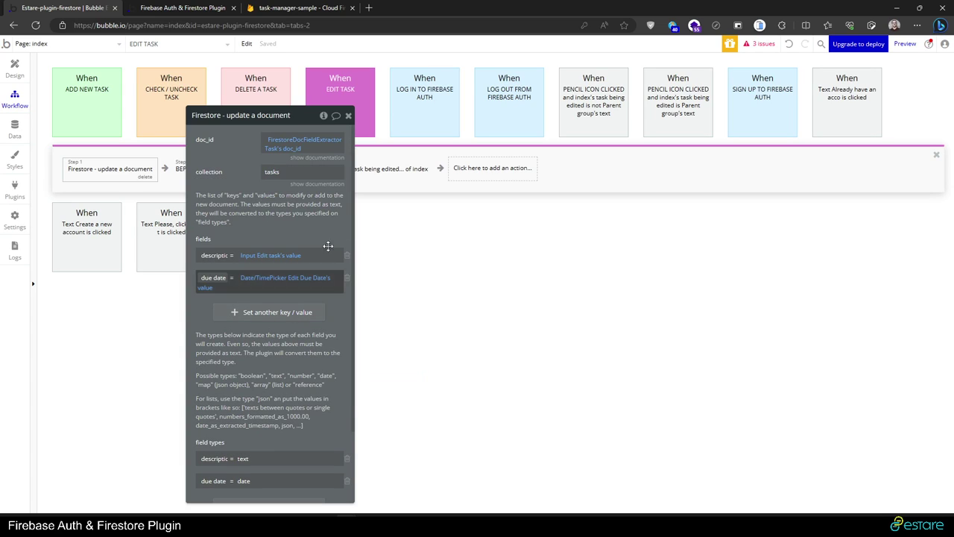
Step: Refresh the checklist app preview and edit the "Something" task to "Another something" with due date July 28, 2023
{"action": "left_click", "coordinate": [183, 7]}
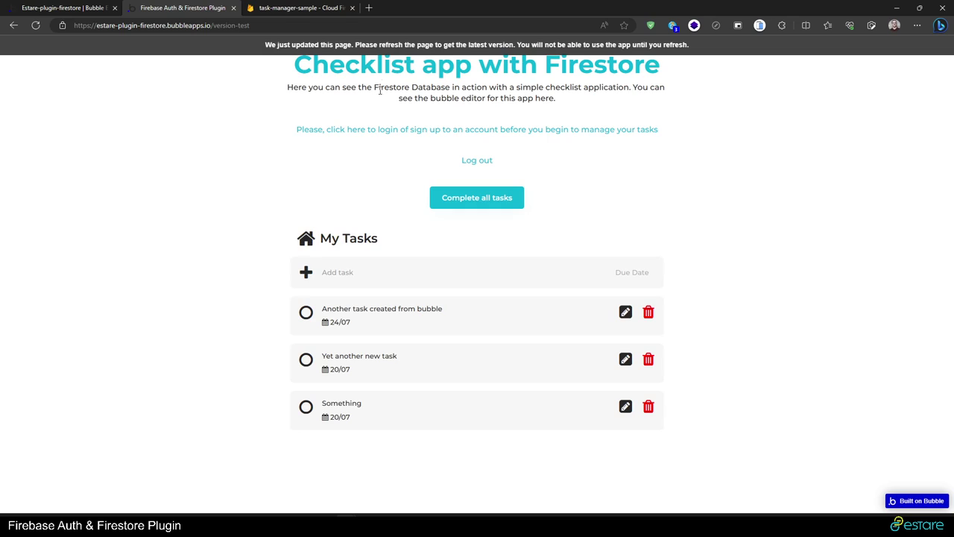
{"action": "left_click", "coordinate": [382, 47]}
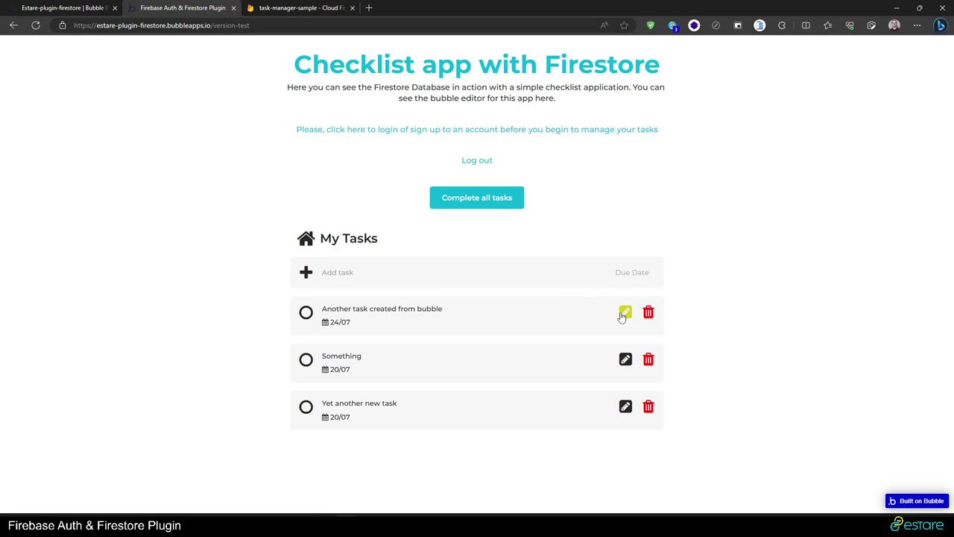
{"action": "left_click", "coordinate": [628, 367]}
{"action": "type", "text": "Another something"}
{"action": "left_click", "coordinate": [561, 360]}
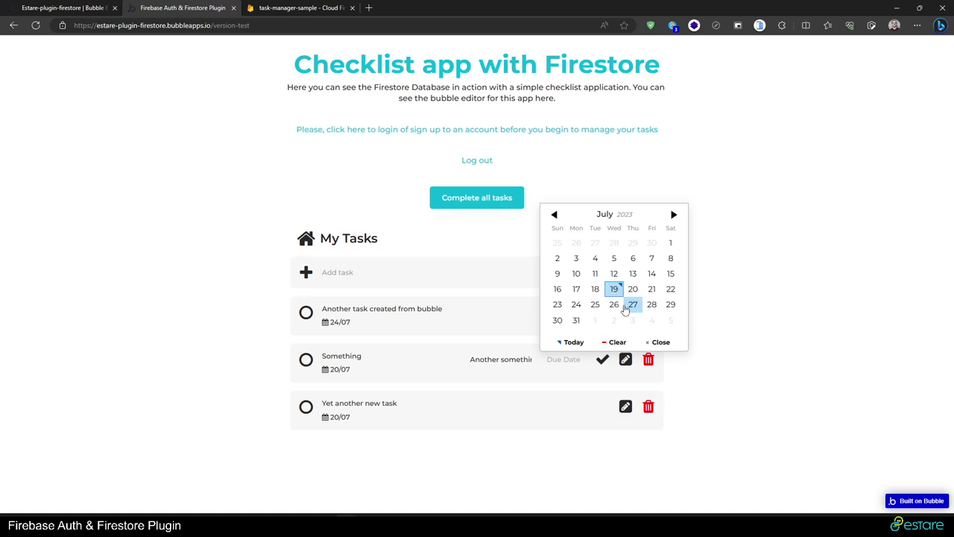
{"action": "left_click", "coordinate": [651, 304]}
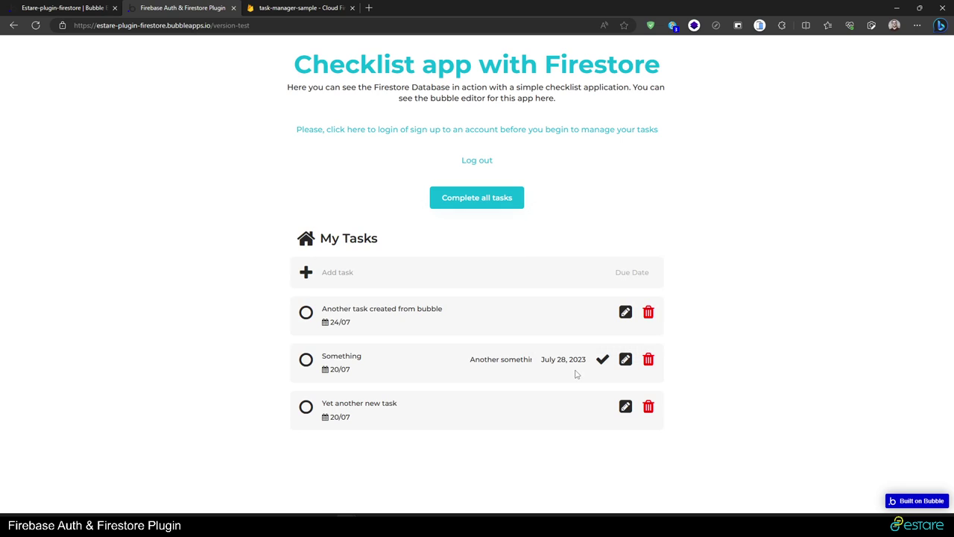
{"action": "left_click", "coordinate": [603, 363]}
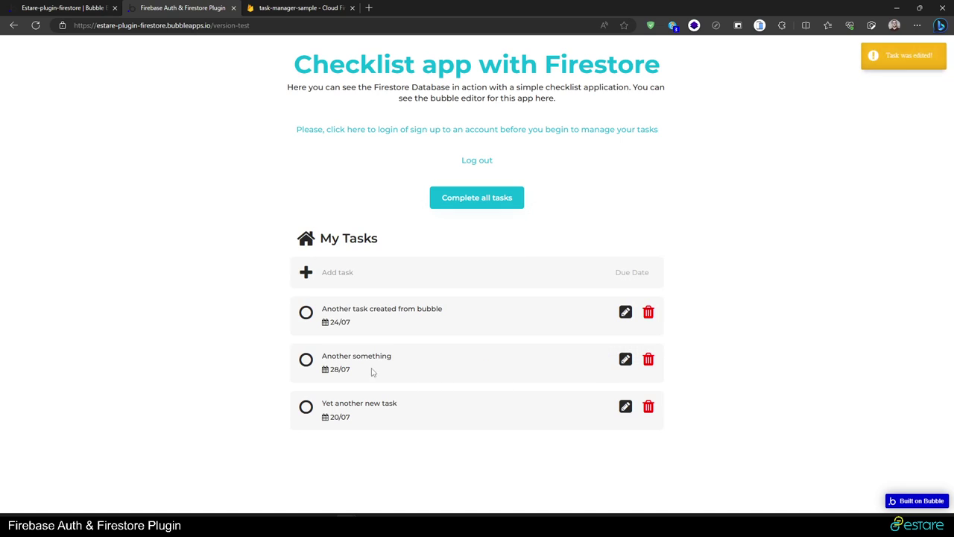
Step: Check the edited task in the app's list and in the documents of the Firestore tasks collection
{"action": "left_click_drag", "start_coordinate": [328, 356], "coordinate": [409, 365]}
{"action": "left_click", "coordinate": [408, 374]}
{"action": "left_click", "coordinate": [298, 8]}
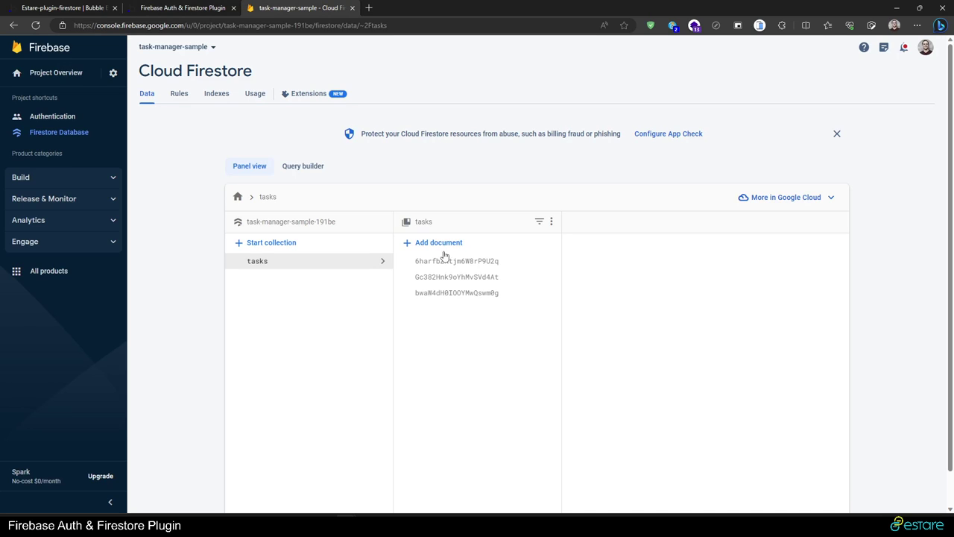
{"action": "left_click", "coordinate": [463, 262]}
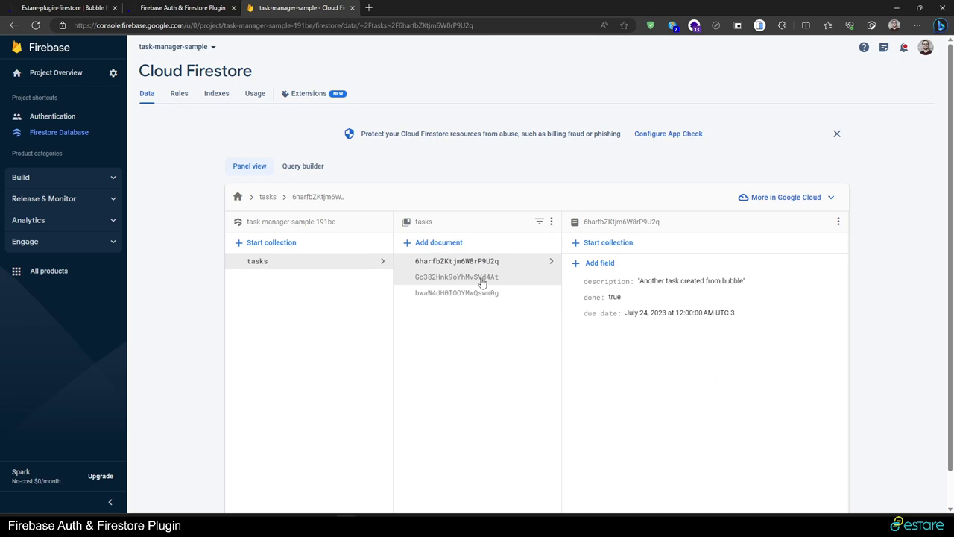
{"action": "left_click", "coordinate": [482, 280]}
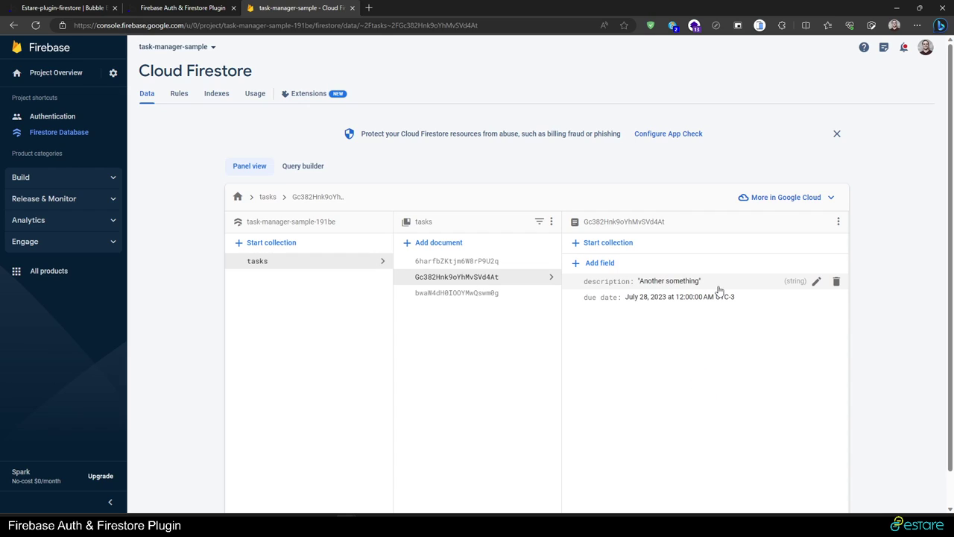
Step: Return to the Bubble editor's page design and inspect the conditions of the task's circle icon
{"action": "left_click", "coordinate": [183, 8]}
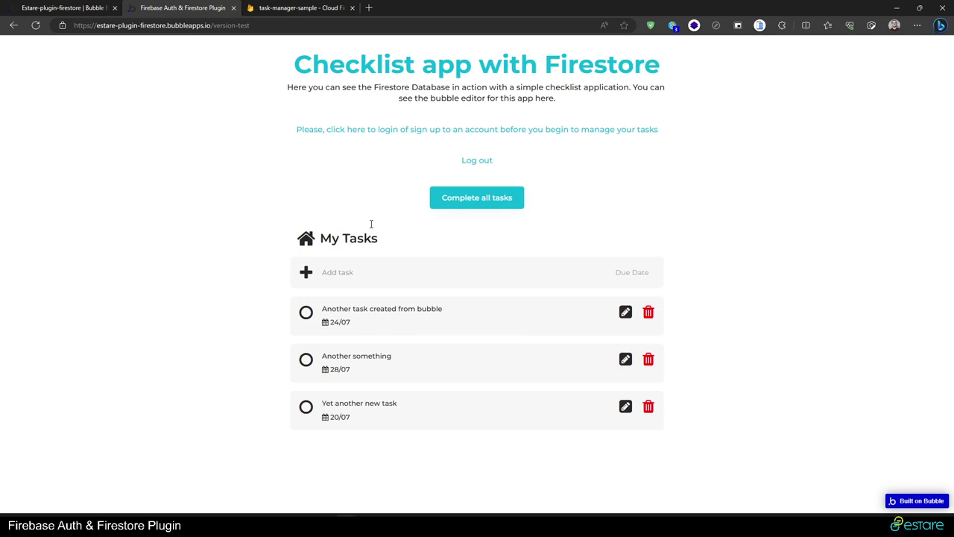
{"action": "left_click", "coordinate": [87, 7]}
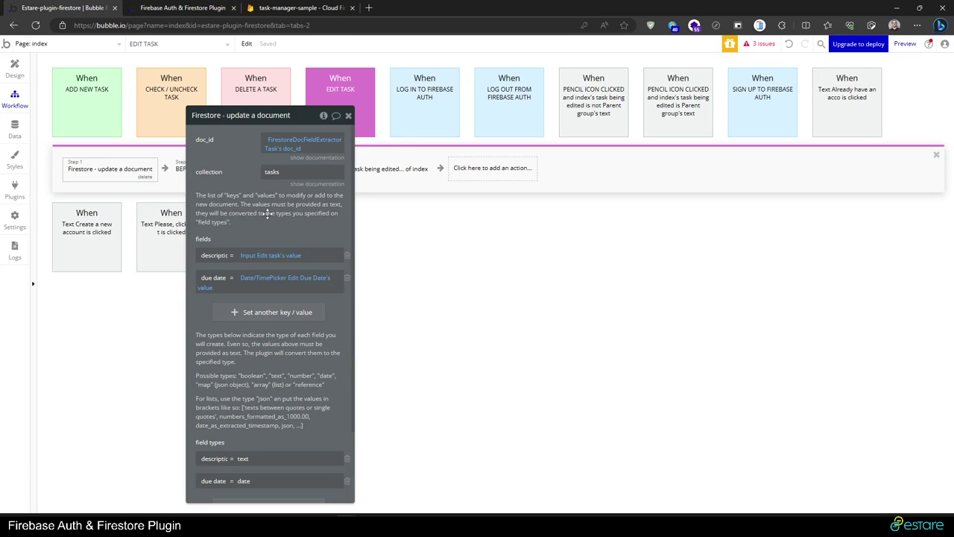
{"action": "left_click", "coordinate": [14, 67]}
{"action": "left_click", "coordinate": [369, 349]}
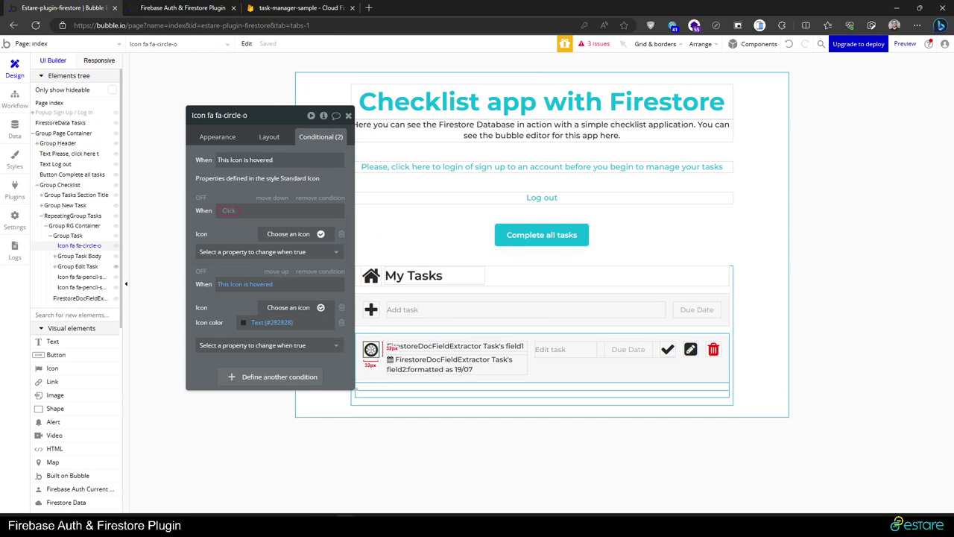
{"action": "right_click", "coordinate": [371, 350]}
{"action": "key", "text": "Escape"}
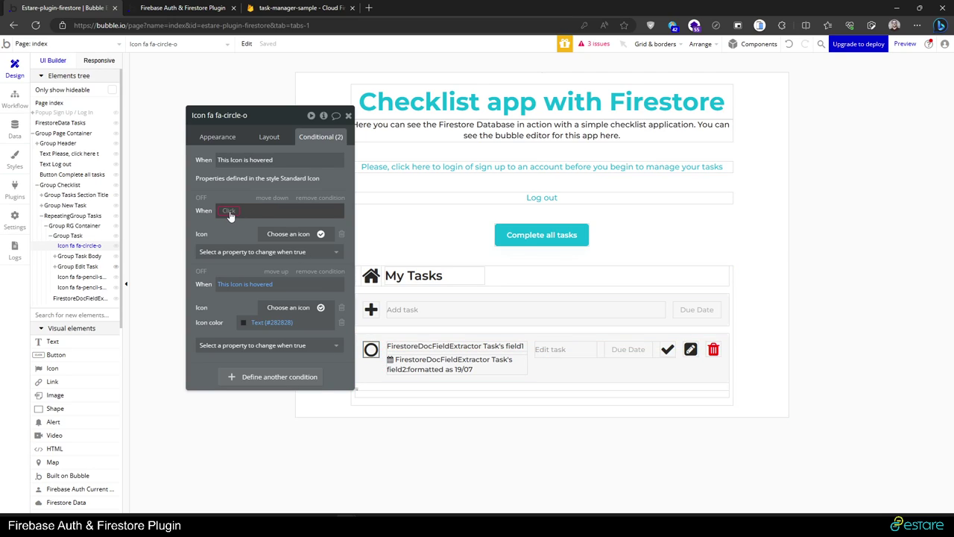
Step: Set field3 of the FirestoreDocFieldExtractor Task element to "done" with type yes / no
{"action": "left_click", "coordinate": [357, 389]}
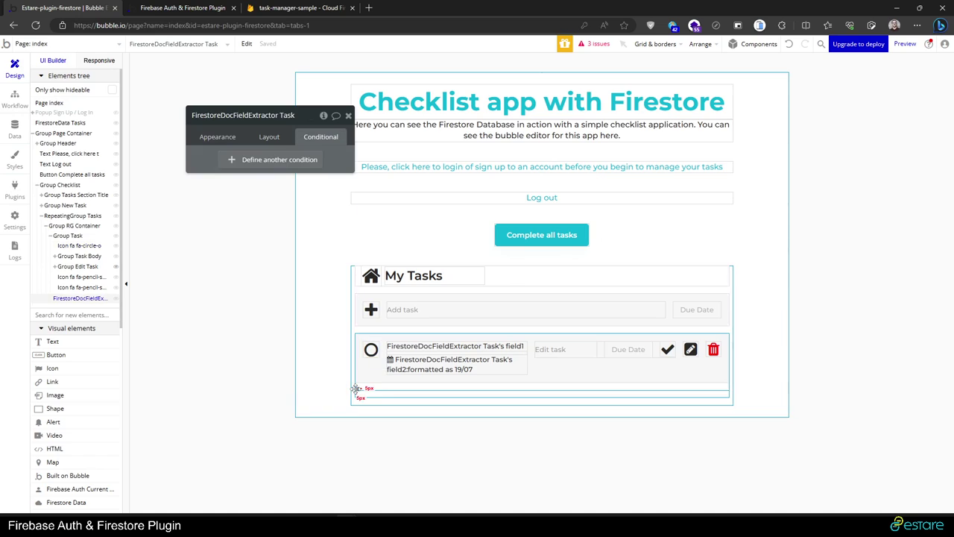
{"action": "left_click", "coordinate": [216, 136]}
{"action": "left_click", "coordinate": [234, 336]}
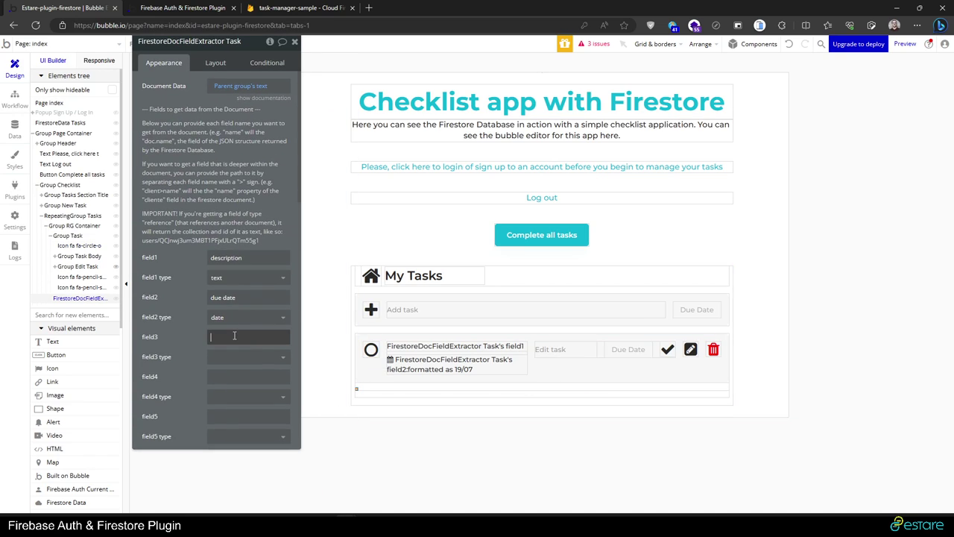
{"action": "type", "text": "done"}
{"action": "left_click", "coordinate": [243, 361]}
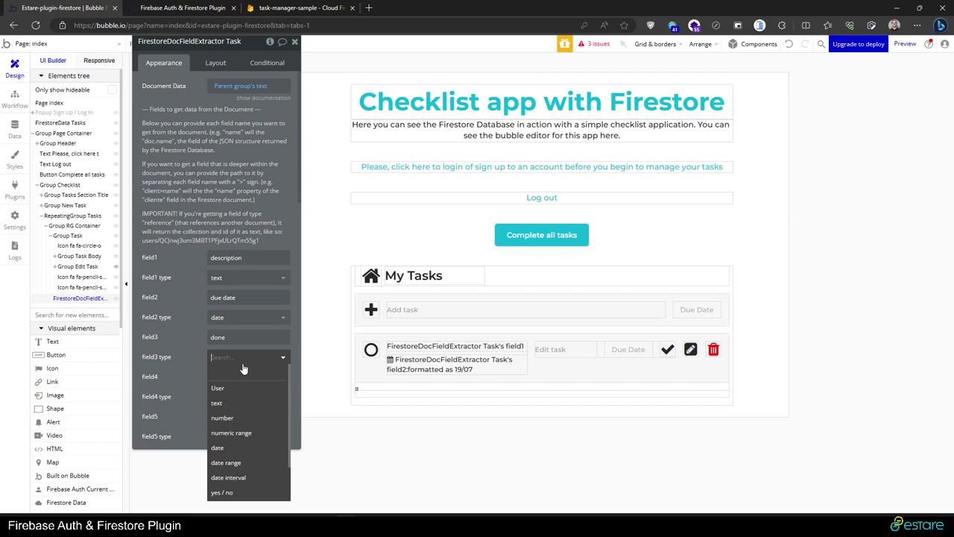
{"action": "left_click", "coordinate": [242, 386]}
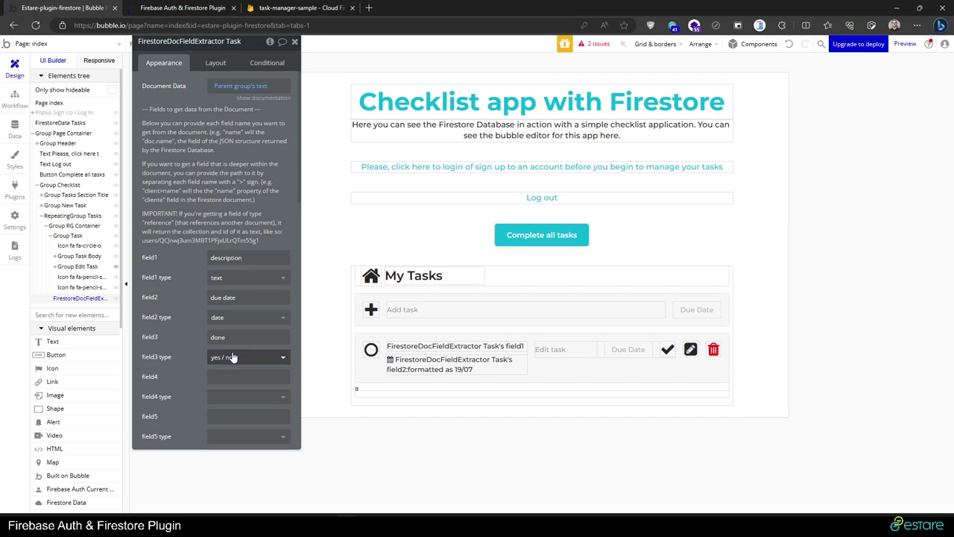
Step: Switch to the Firebase console and delete the done field from all three documents in the tasks collection
{"action": "left_click", "coordinate": [301, 8]}
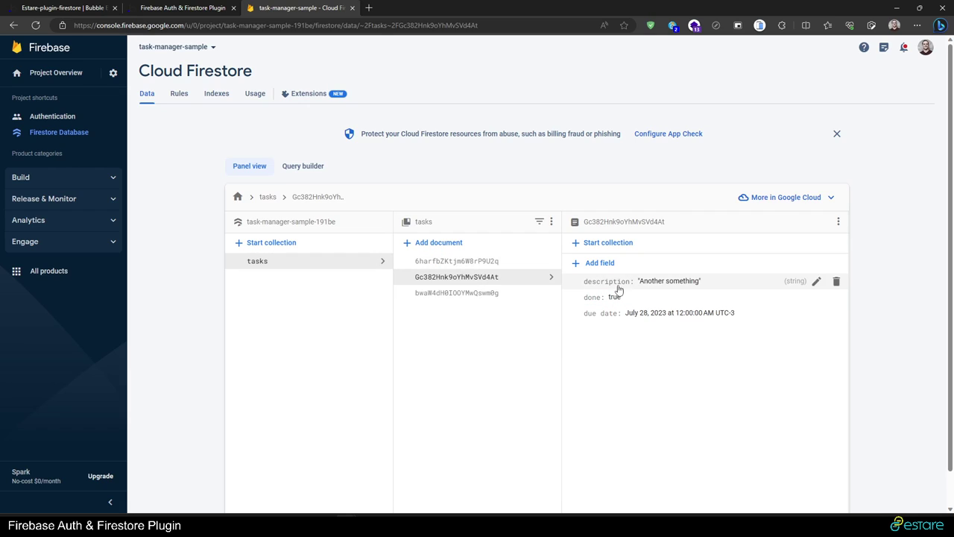
{"action": "left_click", "coordinate": [504, 297]}
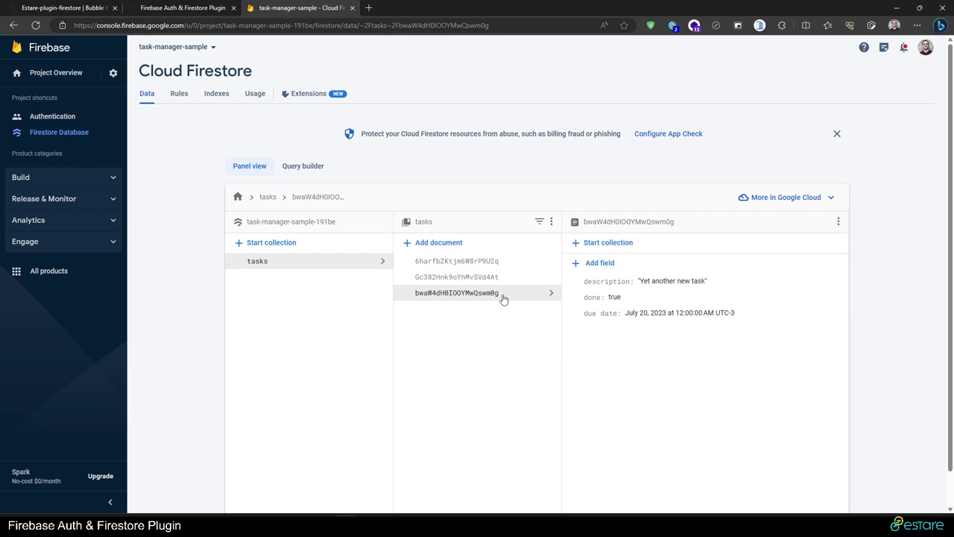
{"action": "left_click", "coordinate": [492, 263]}
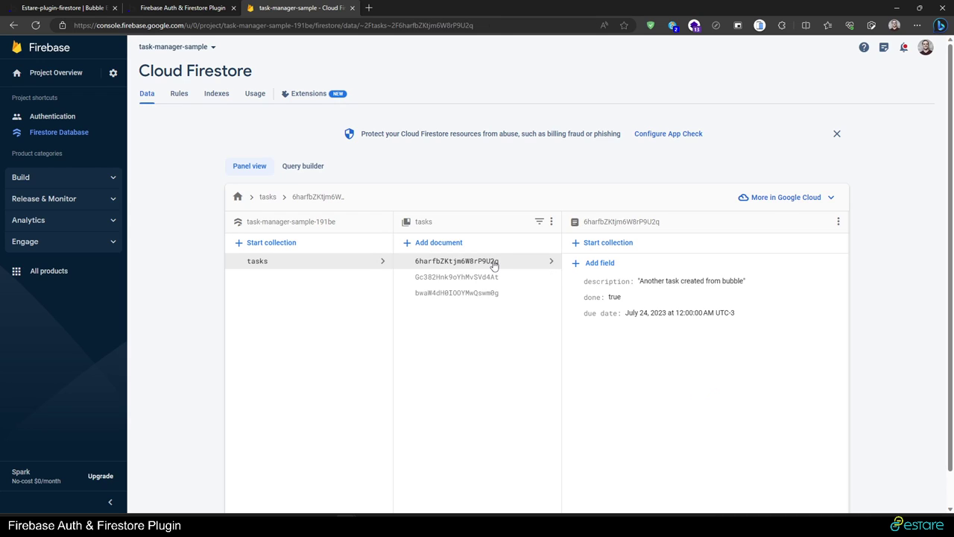
{"action": "left_click", "coordinate": [837, 298]}
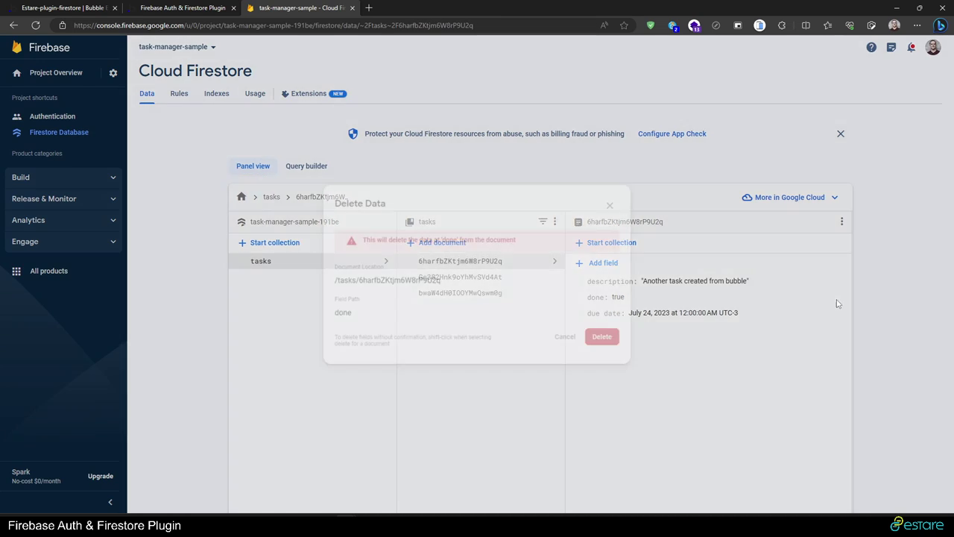
{"action": "left_click", "coordinate": [608, 341]}
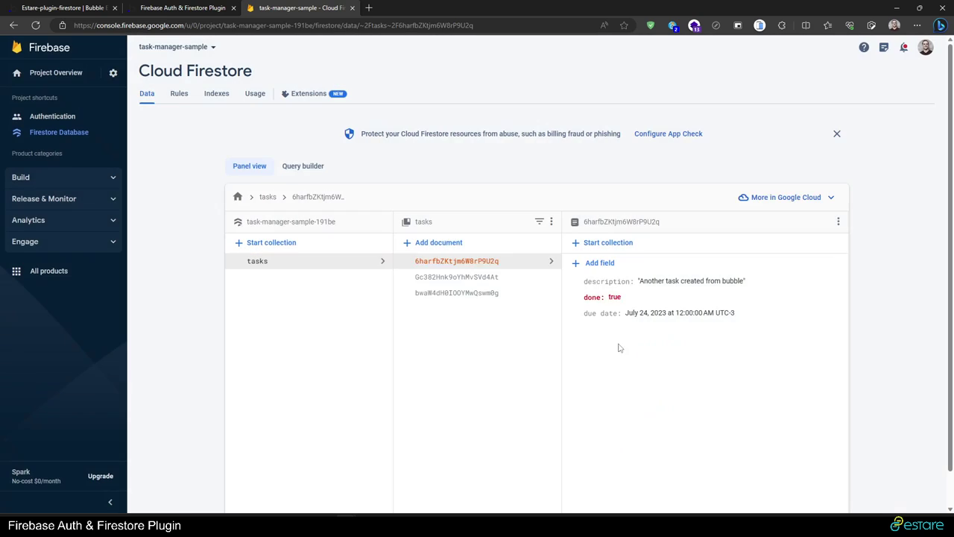
{"action": "left_click", "coordinate": [488, 277]}
{"action": "left_click", "coordinate": [836, 297]}
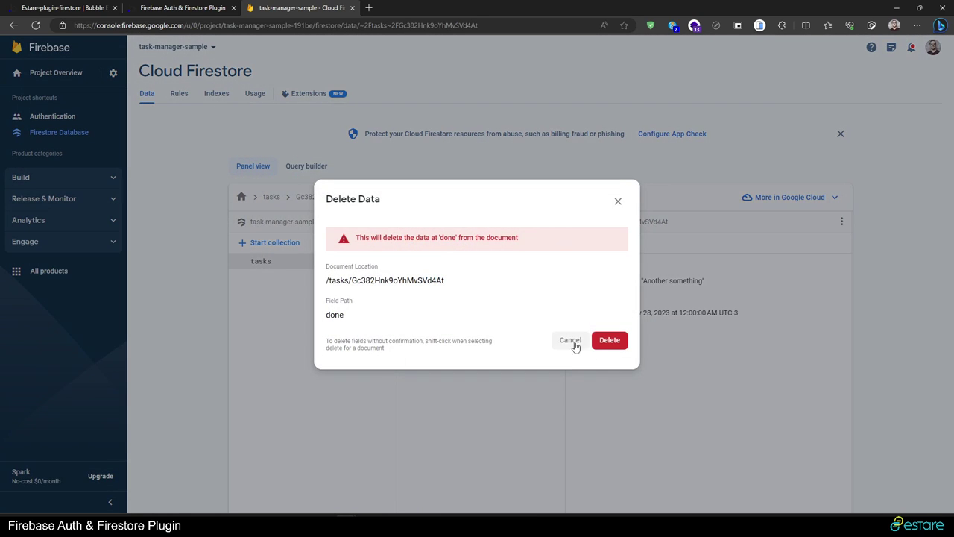
{"action": "left_click", "coordinate": [608, 340]}
{"action": "left_click", "coordinate": [485, 293]}
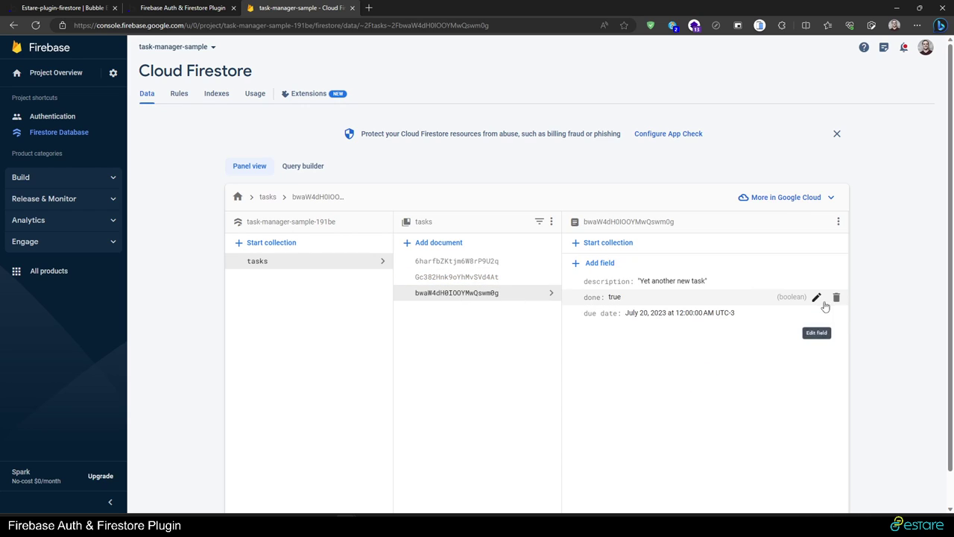
{"action": "left_click", "coordinate": [836, 297]}
{"action": "left_click", "coordinate": [609, 341]}
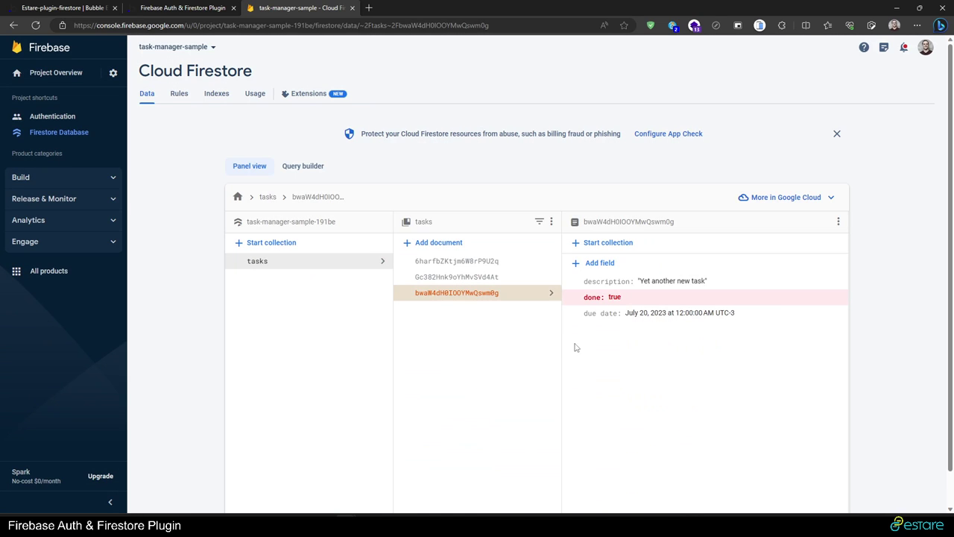
Step: Back in the Bubble editor, set the circle icon's empty condition to FirestoreDocFieldExtractor Task's field3
{"action": "left_click", "coordinate": [204, 7]}
{"action": "left_click", "coordinate": [63, 8]}
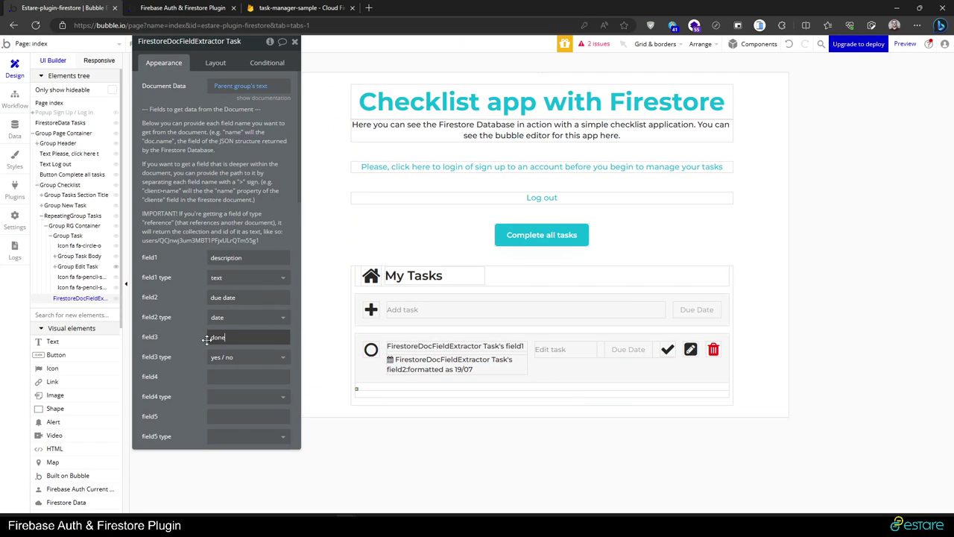
{"action": "left_click", "coordinate": [370, 347]}
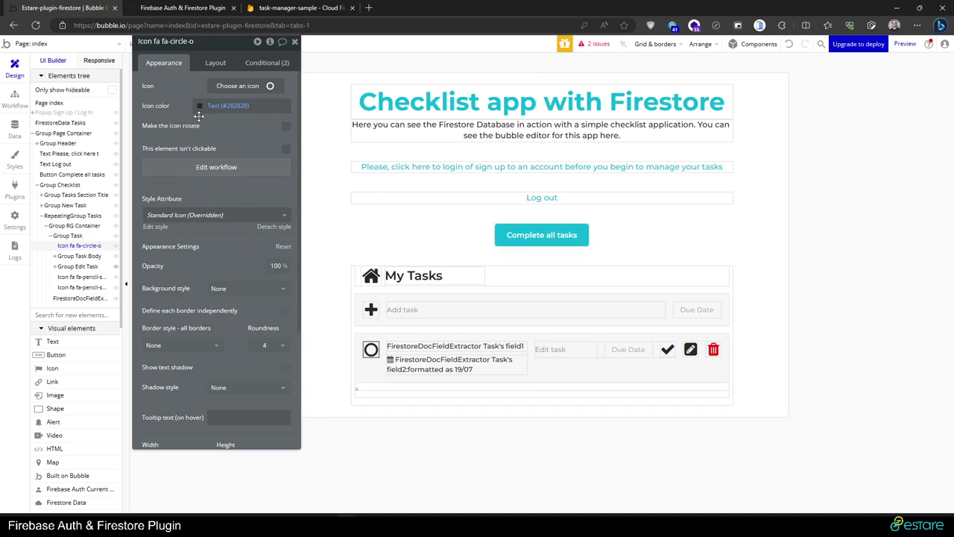
{"action": "left_click", "coordinate": [272, 131]}
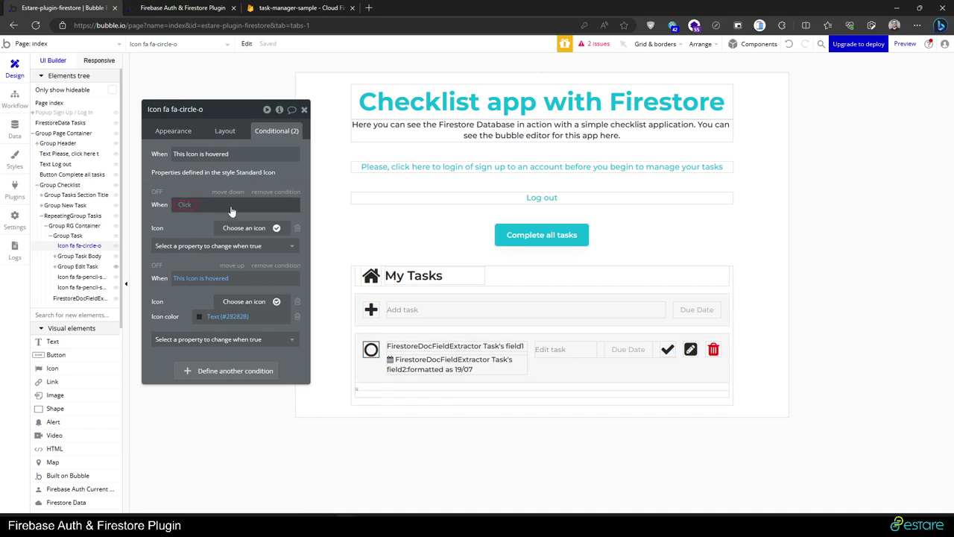
{"action": "left_click", "coordinate": [184, 206]}
{"action": "type", "text": "doc"}
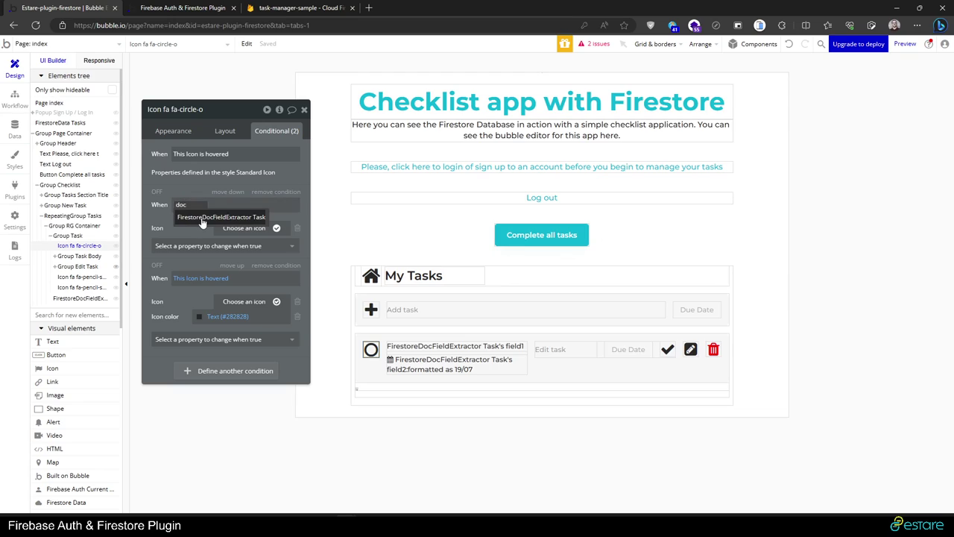
{"action": "left_click", "coordinate": [201, 218]}
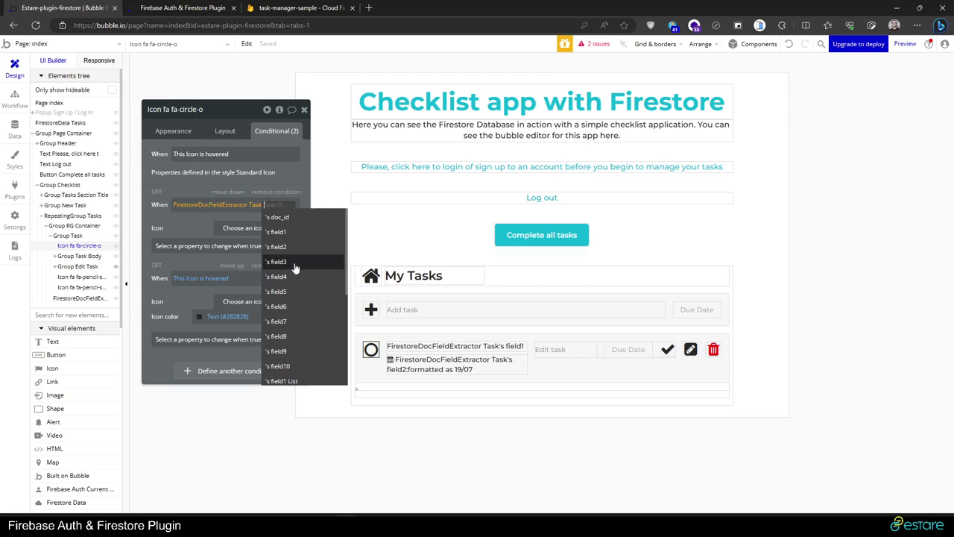
{"action": "left_click", "coordinate": [294, 262]}
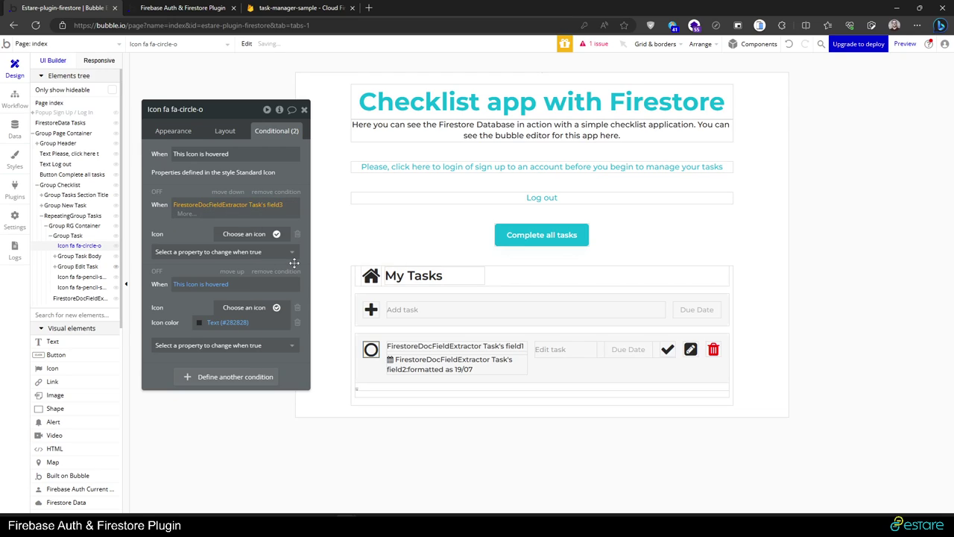
Step: Complete the circle icon's first condition so it reads FirestoreDocFieldExtractor Task's field3 is "yes"
{"action": "left_click", "coordinate": [251, 214]}
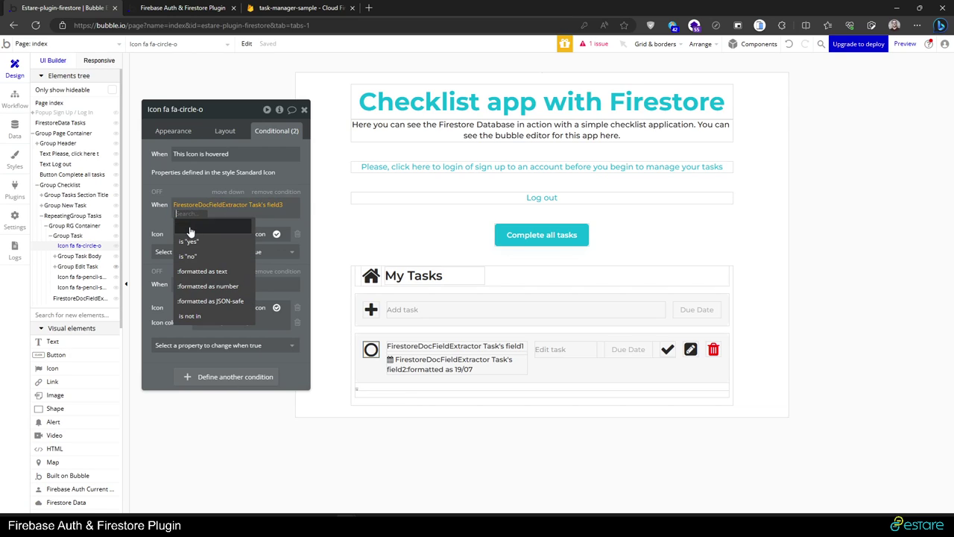
{"action": "left_click", "coordinate": [196, 223]}
{"action": "left_click", "coordinate": [186, 228]}
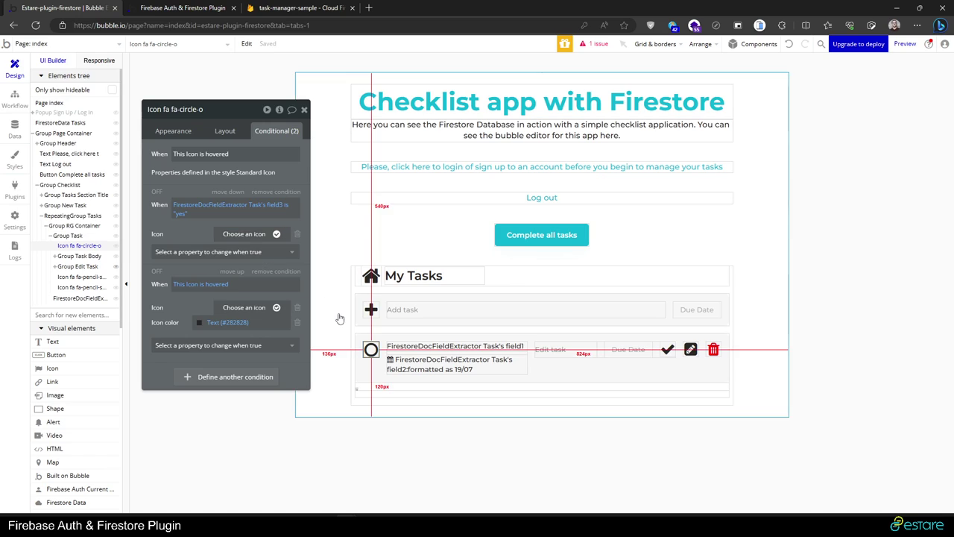
Step: Open the circle icon's workflow and examine the collection, fields and field types of its Firestore - update a document action
{"action": "right_click", "coordinate": [371, 349]}
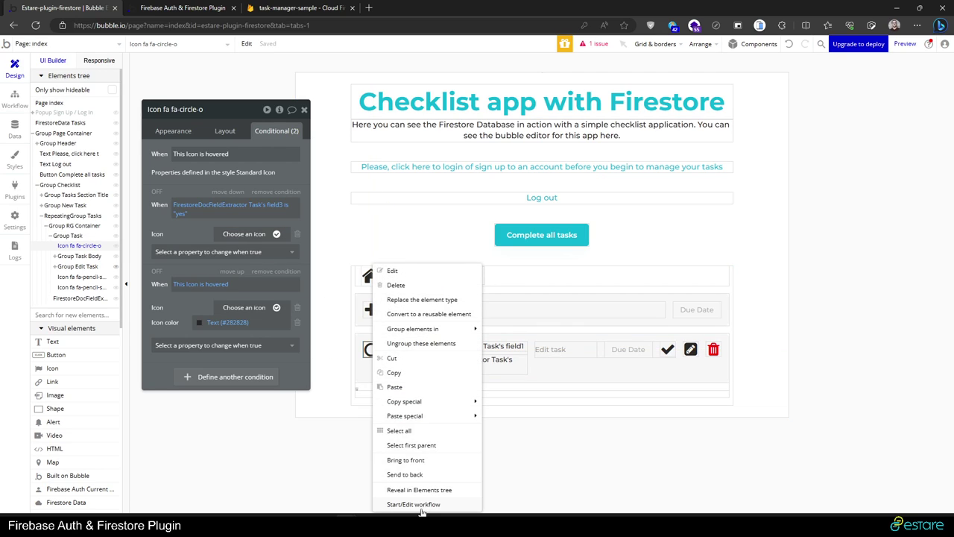
{"action": "left_click", "coordinate": [422, 506]}
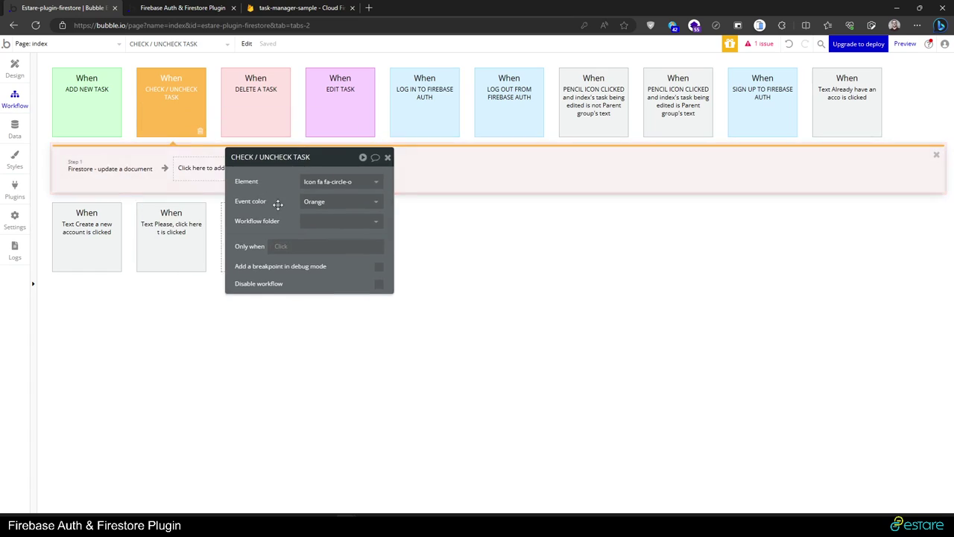
{"action": "left_click", "coordinate": [117, 170]}
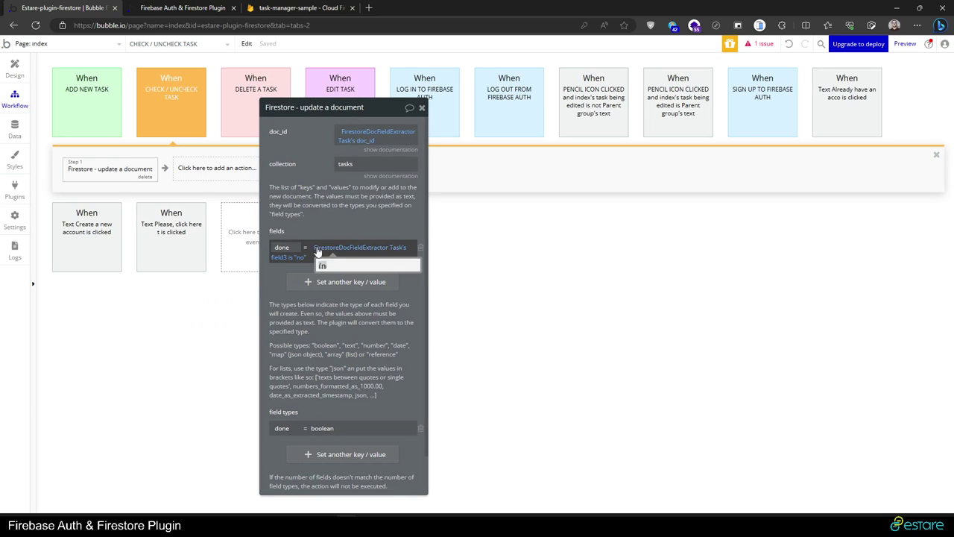
{"action": "double_click", "coordinate": [357, 165]}
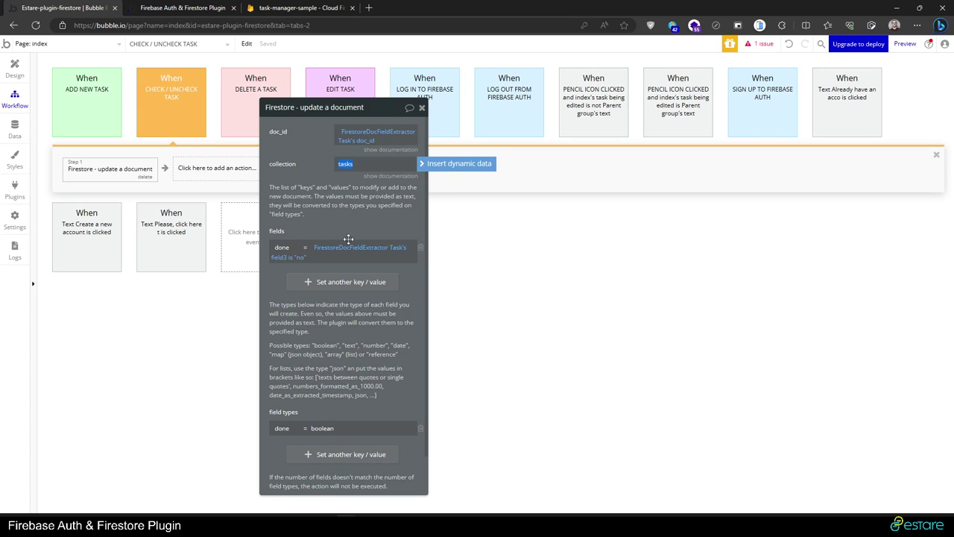
{"action": "double_click", "coordinate": [282, 248]}
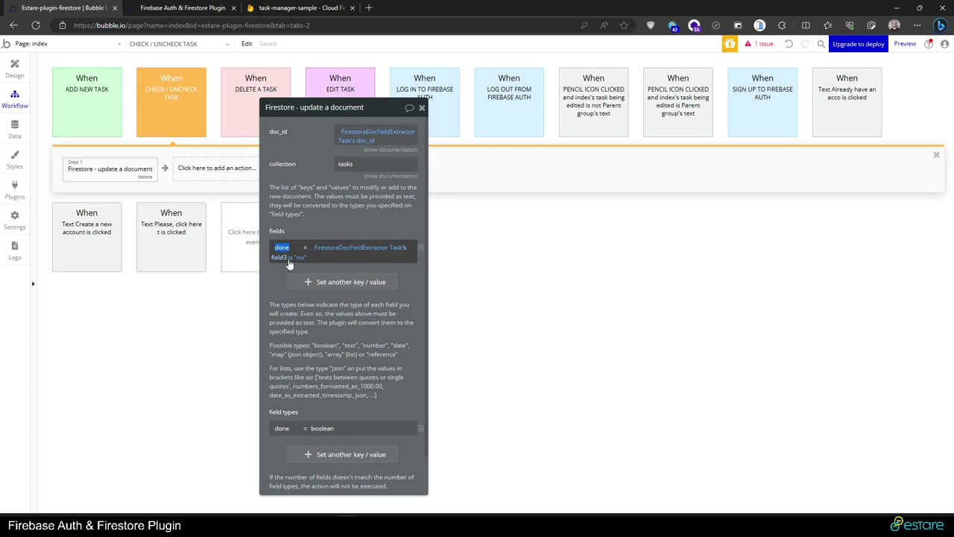
{"action": "left_click", "coordinate": [316, 248]}
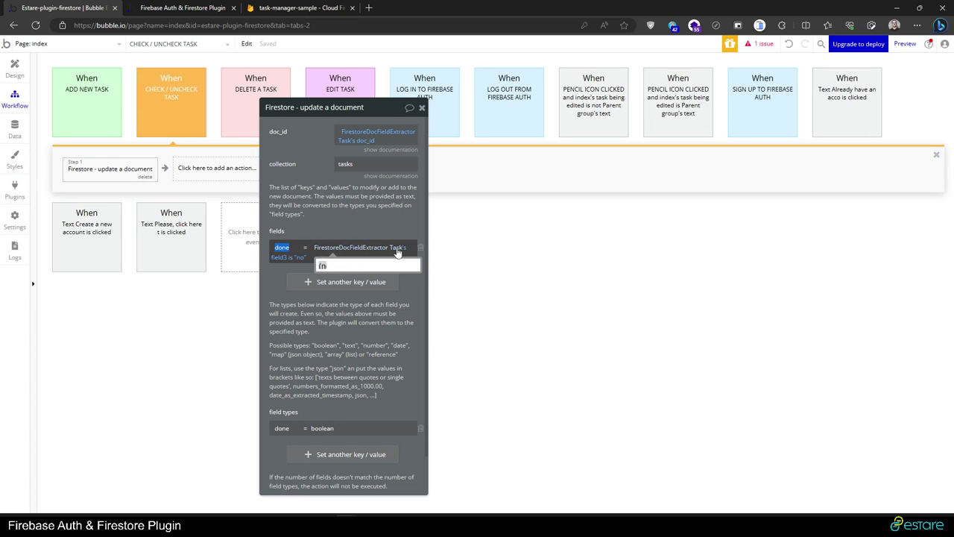
{"action": "key", "text": "Escape"}
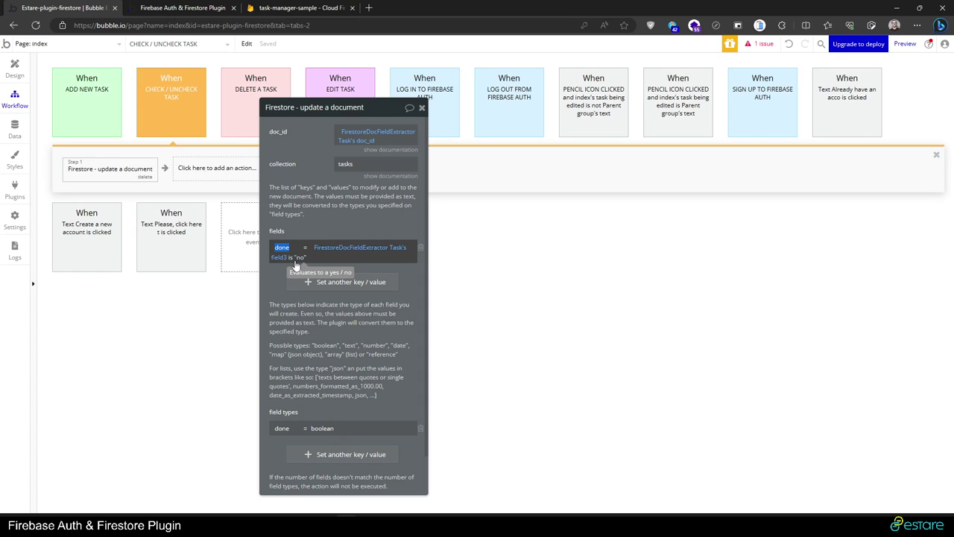
{"action": "double_click", "coordinate": [290, 427]}
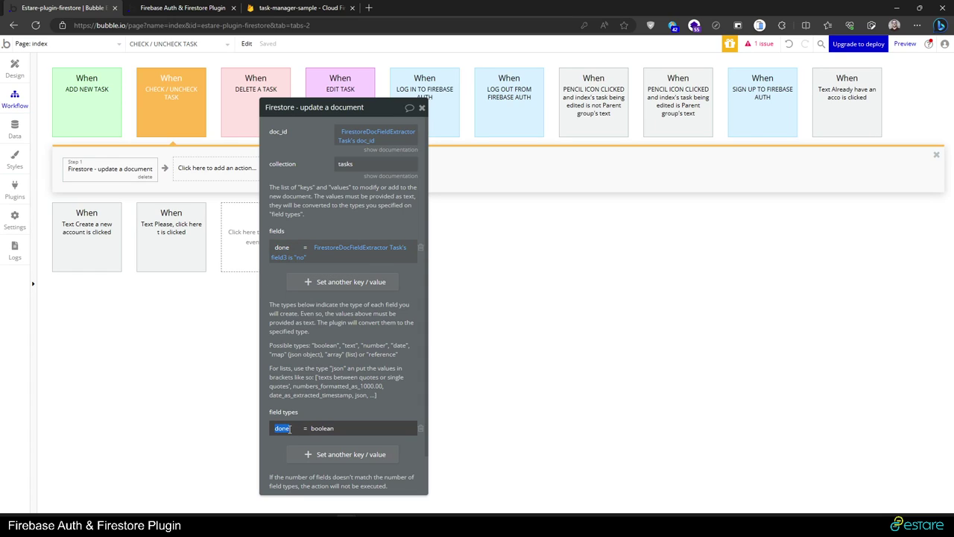
{"action": "left_click_drag", "start_coordinate": [340, 412], "coordinate": [396, 407]}
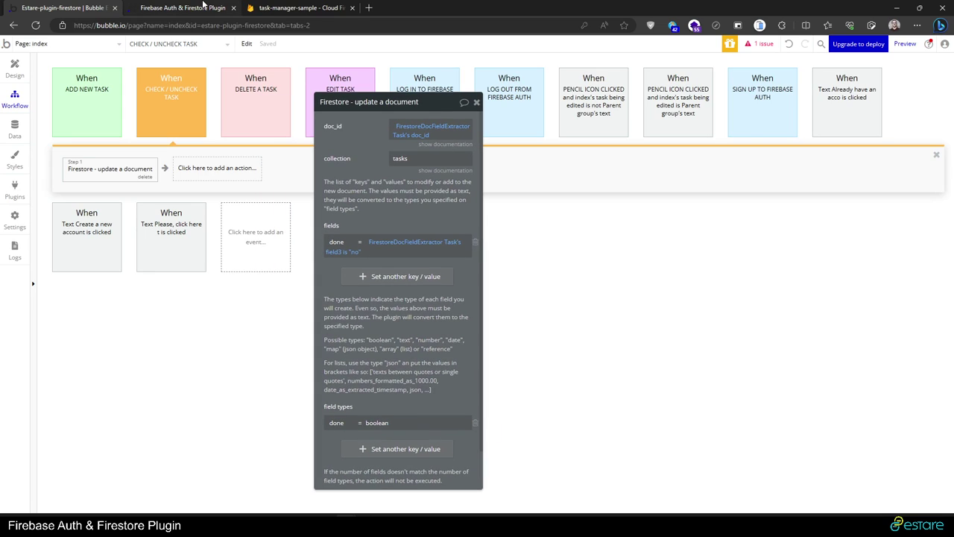
Step: Switch to the checklist app preview and mark the "Another something" task as done
{"action": "left_click", "coordinate": [182, 7]}
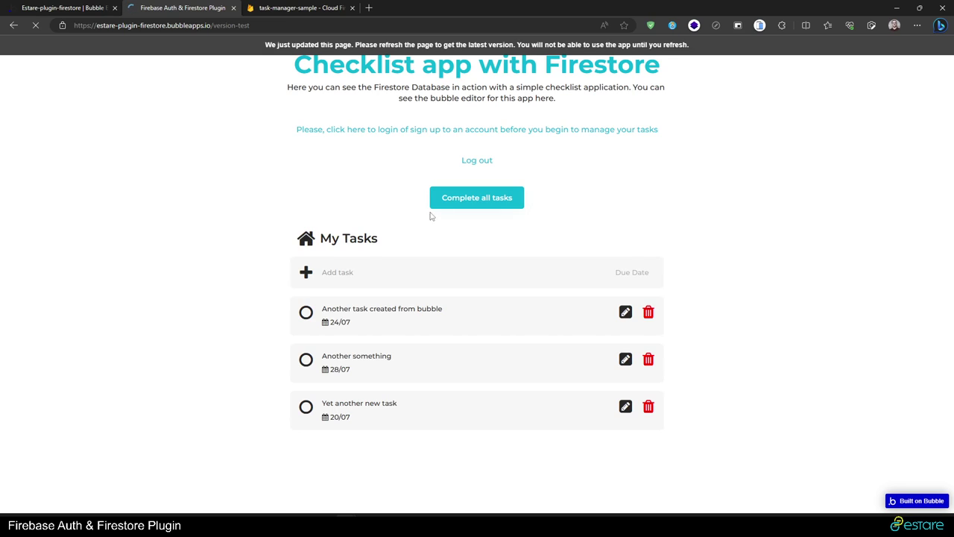
{"action": "left_click", "coordinate": [306, 360]}
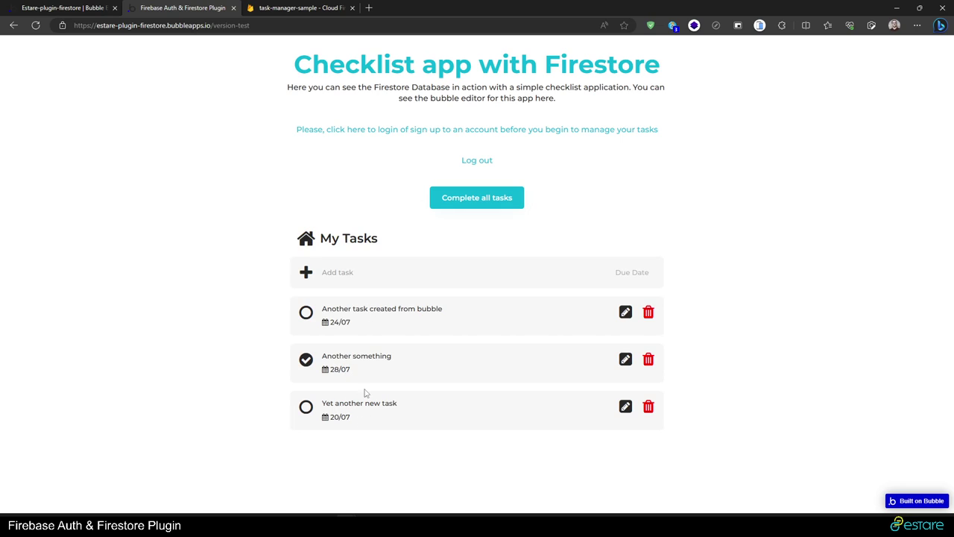
Step: Back in the Bubble editor's page design, sort FirestoreData Tasks by the done field, with type number and descending "yes"
{"action": "left_click", "coordinate": [111, 6]}
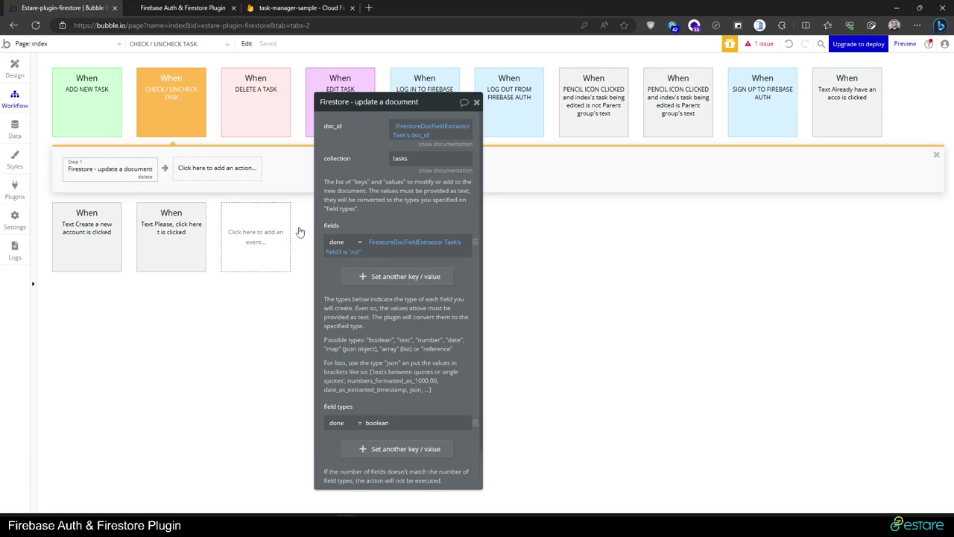
{"action": "left_click", "coordinate": [14, 67]}
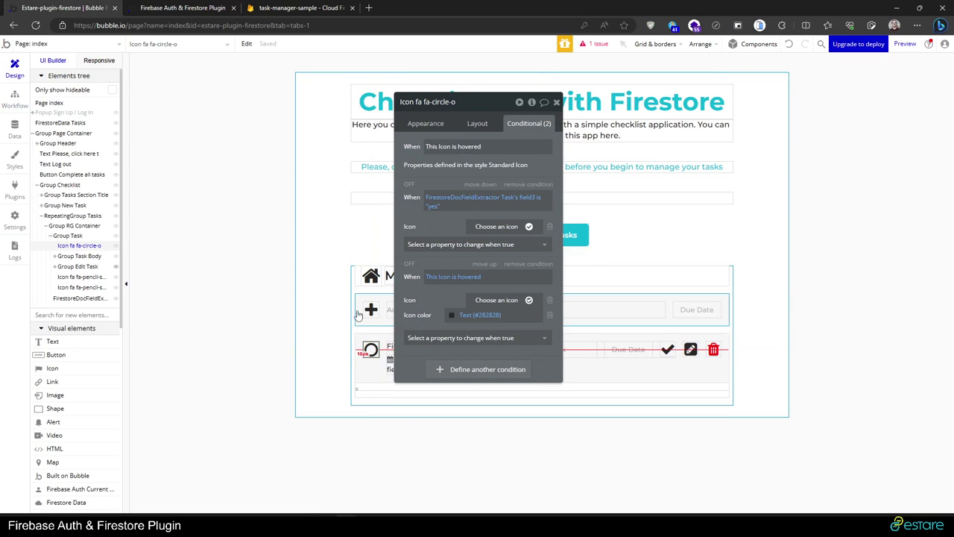
{"action": "left_click", "coordinate": [65, 122]}
{"action": "left_click", "coordinate": [426, 123]}
{"action": "left_click_drag", "start_coordinate": [454, 205], "coordinate": [198, 178]}
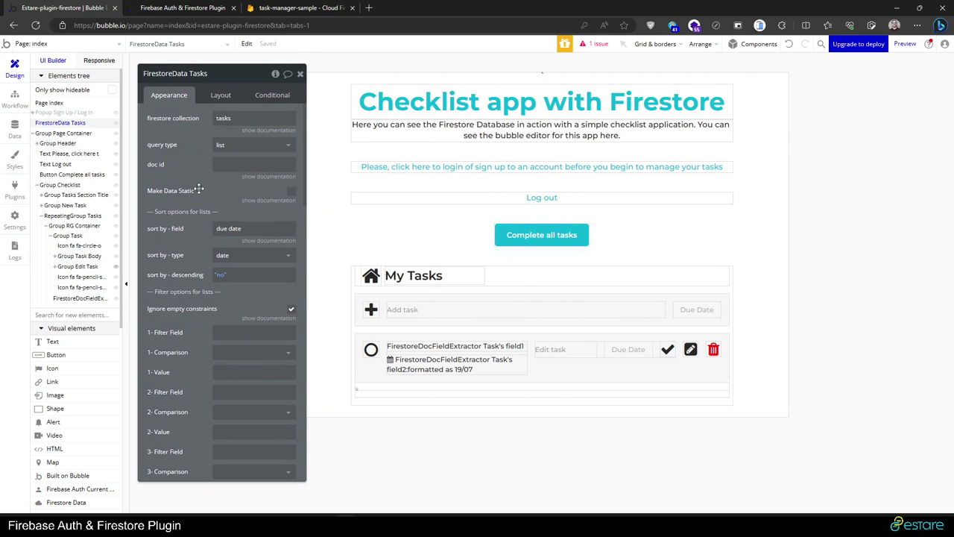
{"action": "left_click", "coordinate": [242, 231]}
{"action": "type", "text": "done"}
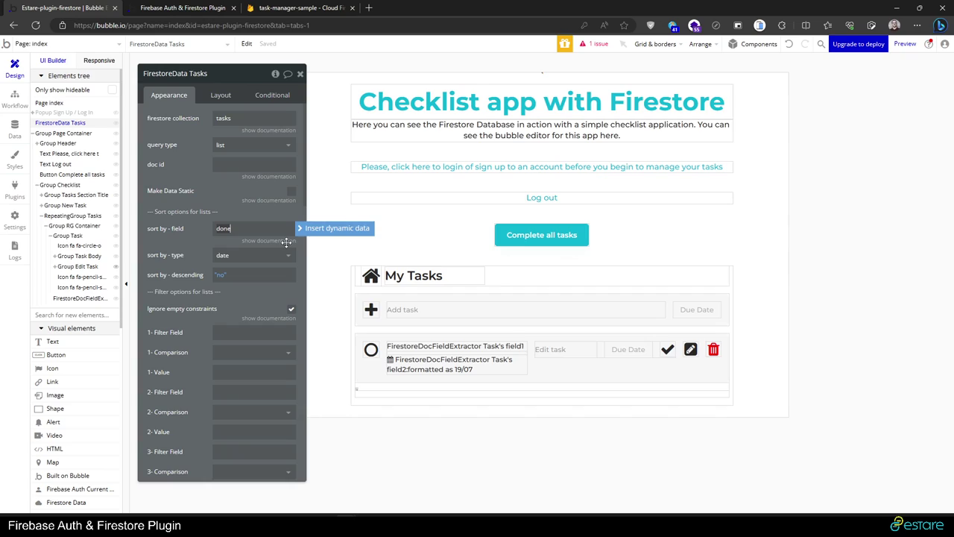
{"action": "left_click", "coordinate": [240, 274]}
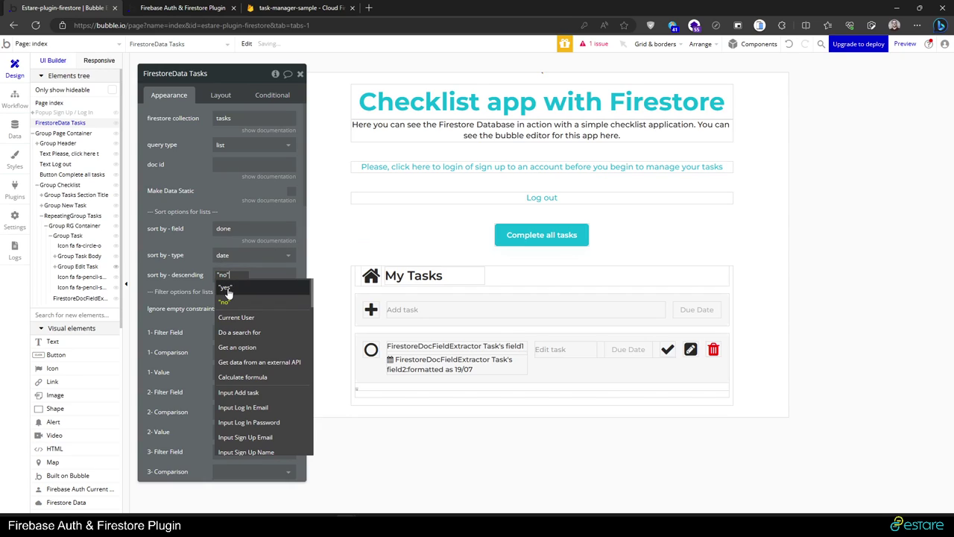
{"action": "left_click", "coordinate": [229, 290]}
{"action": "left_click", "coordinate": [235, 257]}
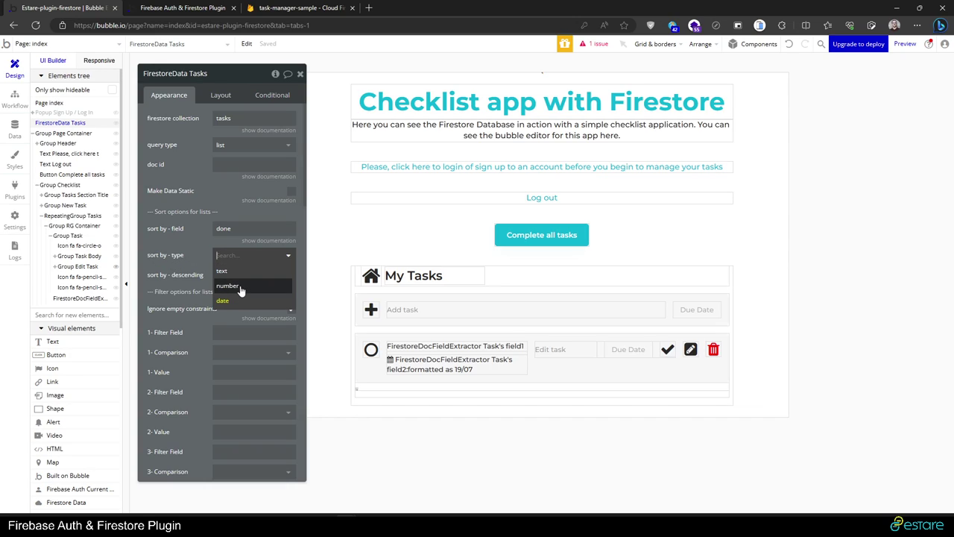
{"action": "left_click", "coordinate": [240, 288]}
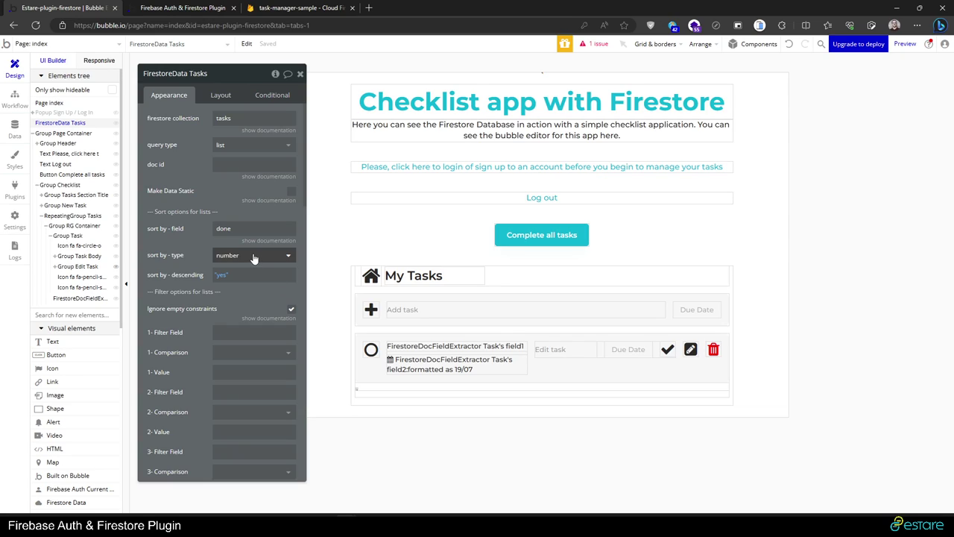
Step: Switch to the checklist app preview and compare the done status of the listed tasks
{"action": "left_click", "coordinate": [186, 7]}
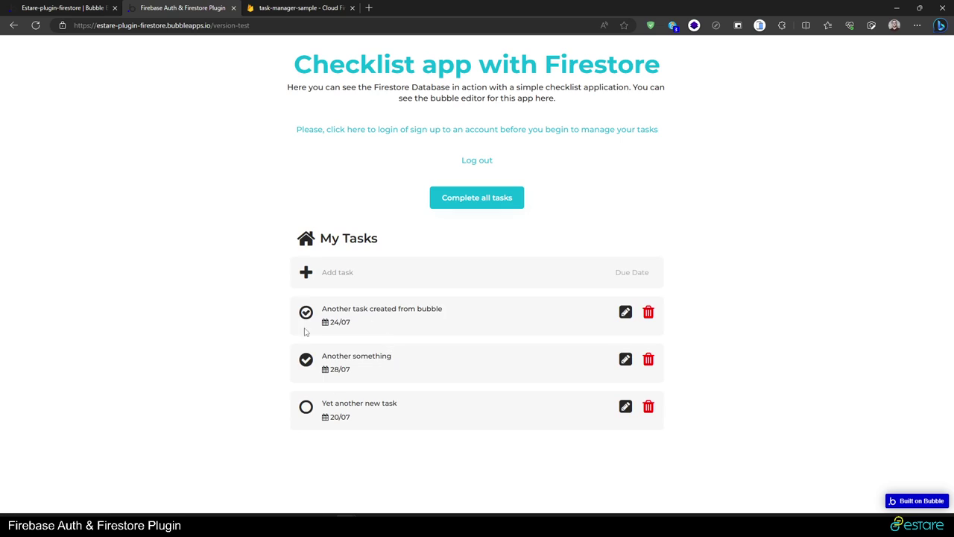
{"action": "left_click", "coordinate": [311, 358]}
{"action": "left_click_drag", "start_coordinate": [344, 311], "coordinate": [432, 310]}
{"action": "left_click_drag", "start_coordinate": [347, 402], "coordinate": [409, 409]}
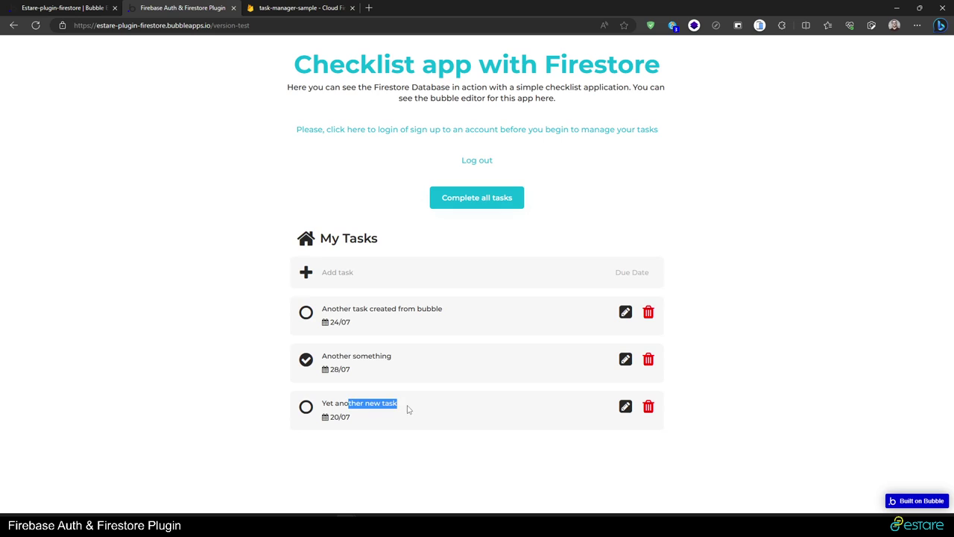
{"action": "left_click_drag", "start_coordinate": [345, 312], "coordinate": [450, 313]}
Step: Switch to the Firebase console and check the first two documents of the tasks collection for a done field
{"action": "left_click", "coordinate": [298, 7]}
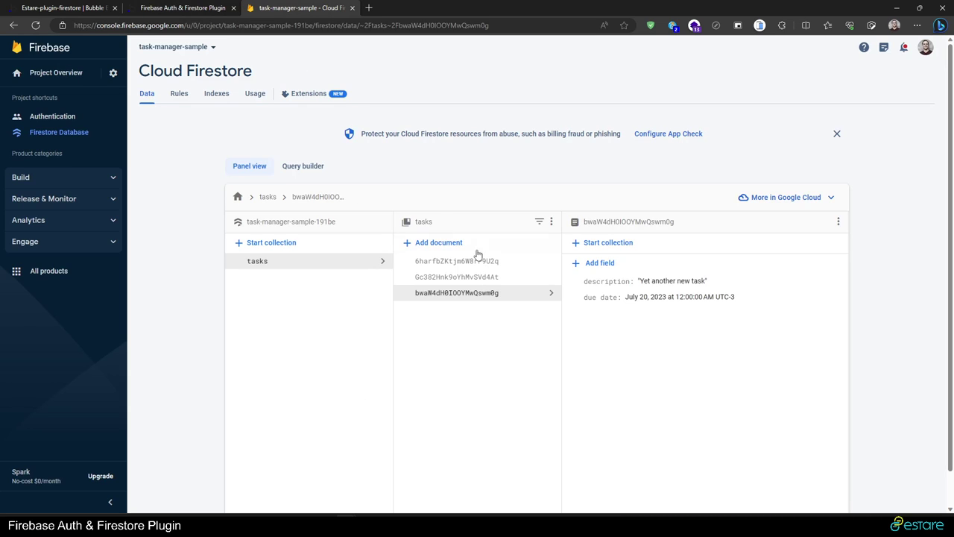
{"action": "left_click", "coordinate": [483, 266]}
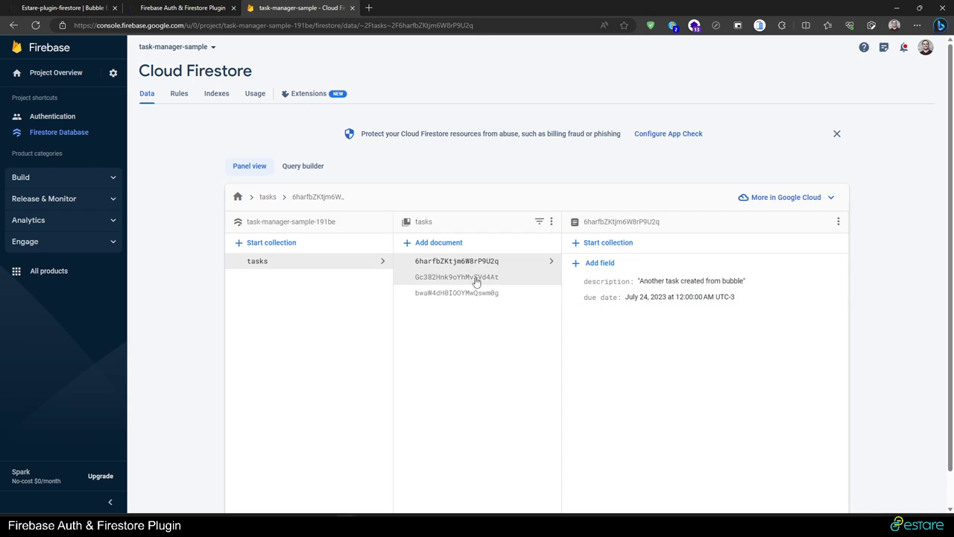
{"action": "left_click", "coordinate": [494, 277]}
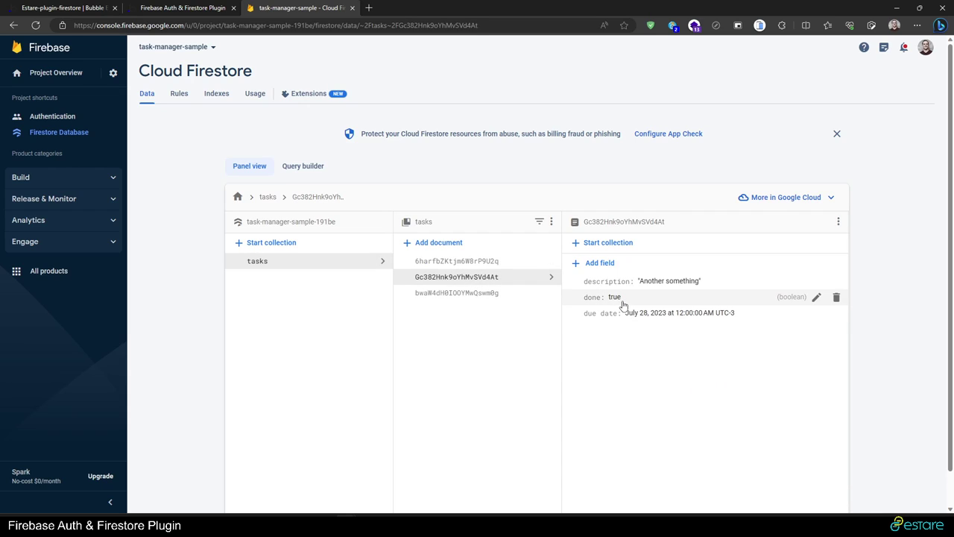
Step: Back in the Bubble editor, change the Complete all tasks button's label to "Mask all as not completed"
{"action": "left_click", "coordinate": [192, 7]}
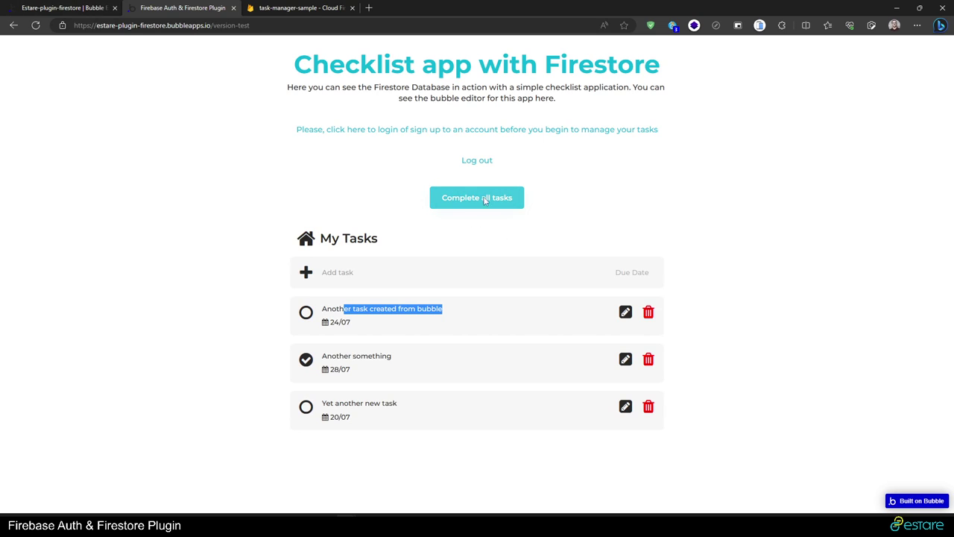
{"action": "key", "text": "ctrl+shift+Tab"}
{"action": "left_click", "coordinate": [540, 235]}
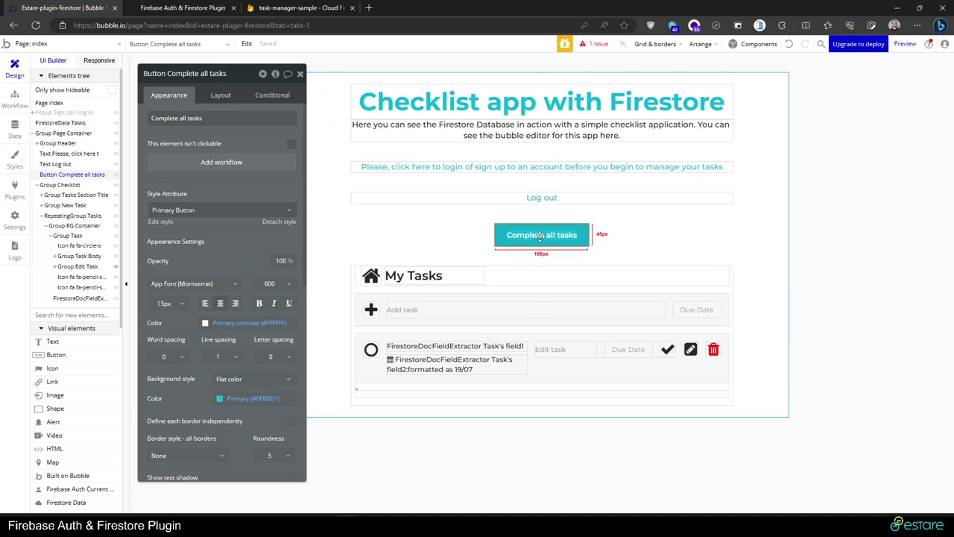
{"action": "left_click_drag", "start_coordinate": [152, 118], "coordinate": [180, 118]}
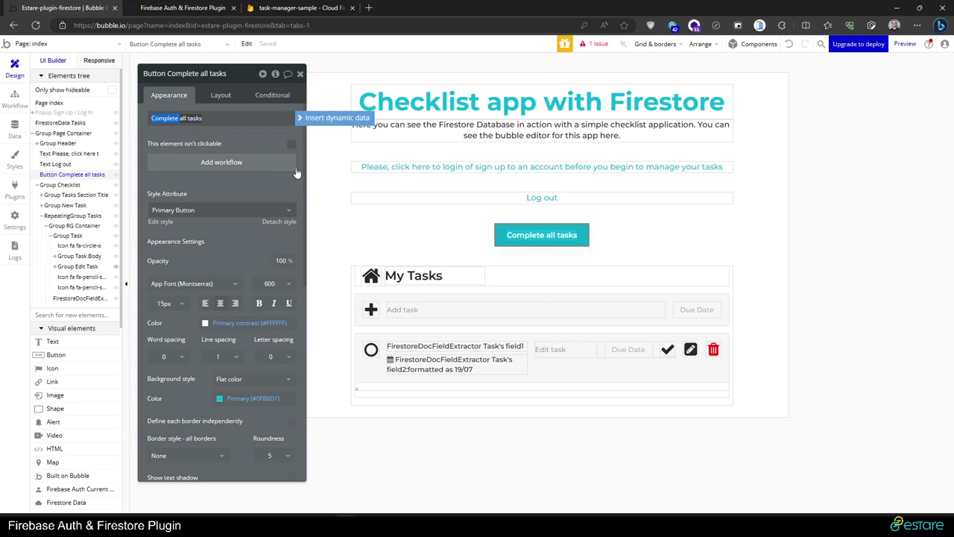
{"action": "type", "text": "Mask"}
{"action": "key", "text": "ctrl+shift+Right"}
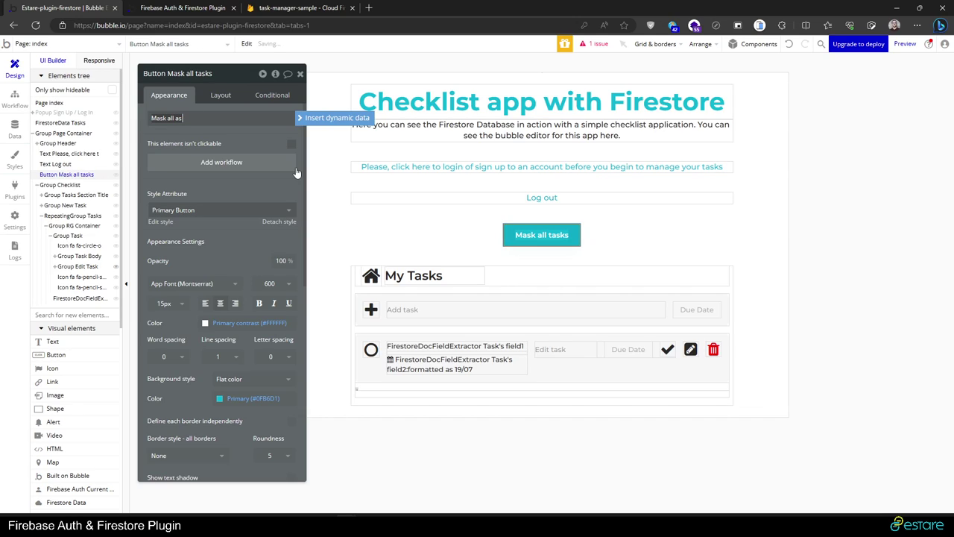
{"action": "type", "text": "as not completed"}
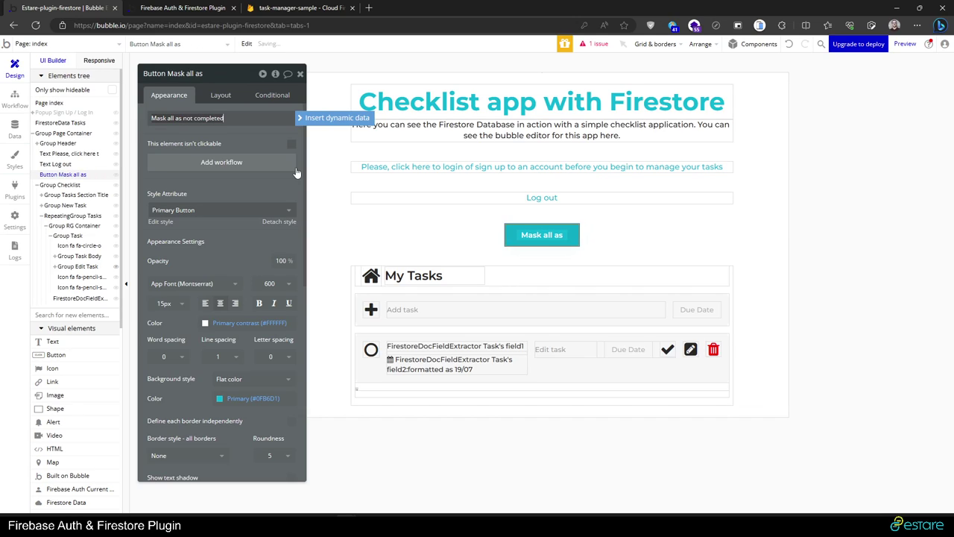
Step: Create a workflow for the Mask all as not completed button with the action "Firestore - update a list of documents"
{"action": "right_click", "coordinate": [534, 238]}
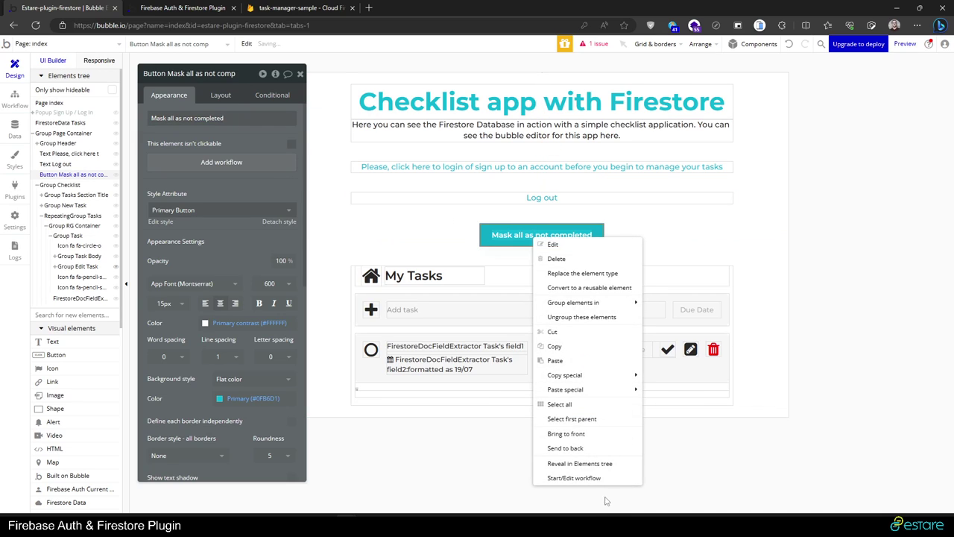
{"action": "left_click", "coordinate": [573, 478]}
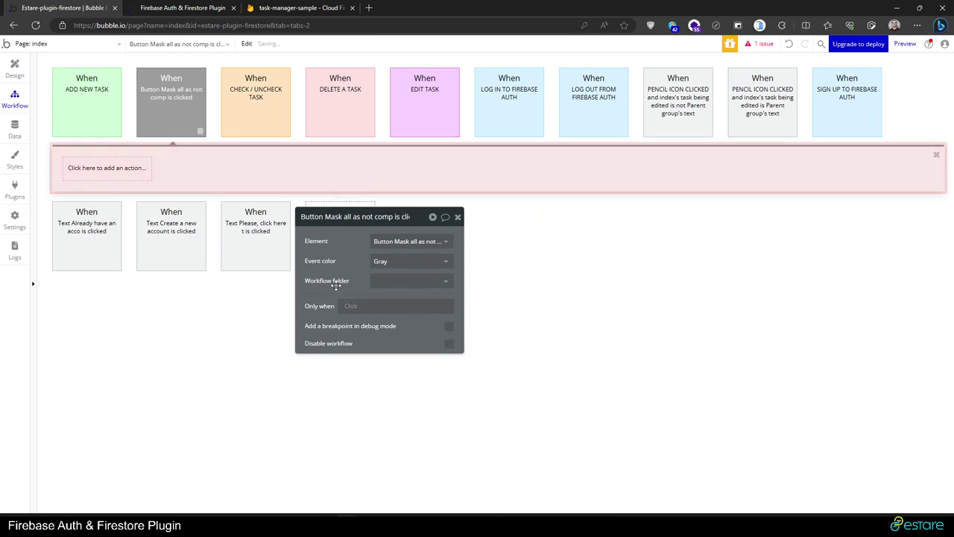
{"action": "left_click", "coordinate": [111, 167]}
{"action": "type", "text": "firestore"}
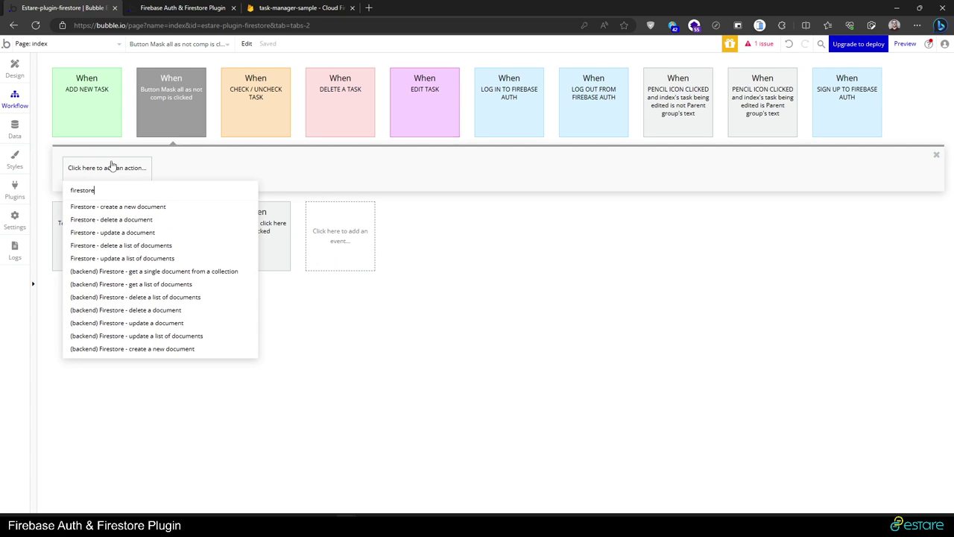
{"action": "left_click", "coordinate": [127, 261]}
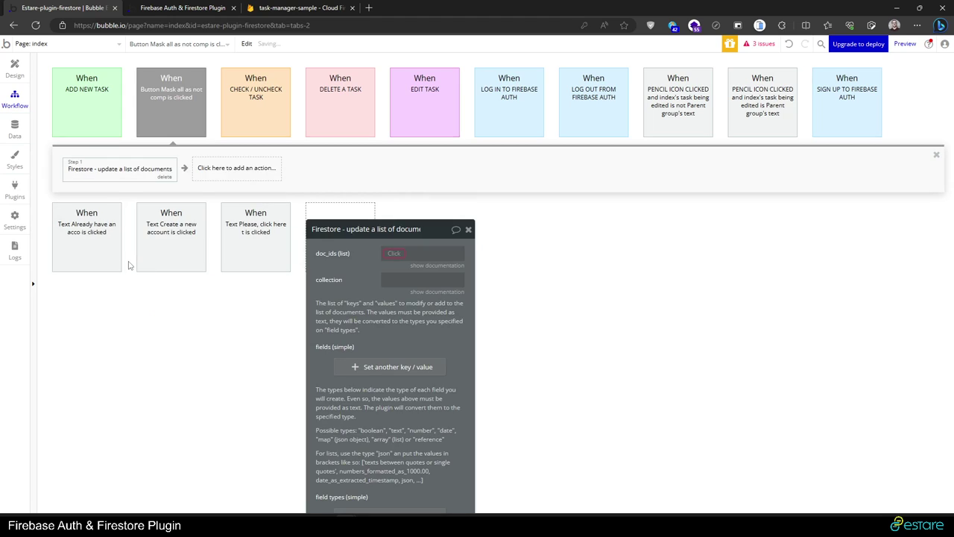
Step: Set the update action's collection to "tasks" and add a simple field with key "done" and value "false"
{"action": "left_click", "coordinate": [379, 165]}
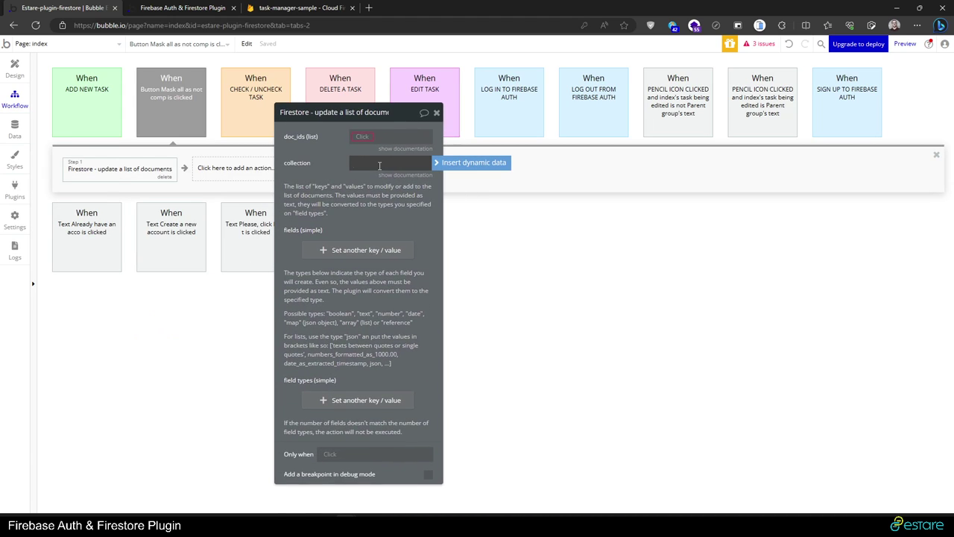
{"action": "type", "text": "tasks"}
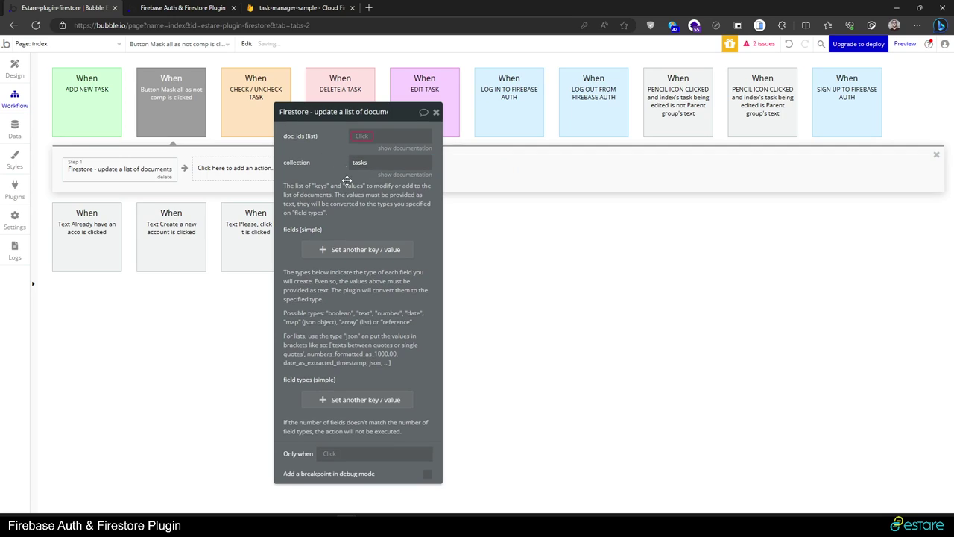
{"action": "left_click", "coordinate": [356, 248]}
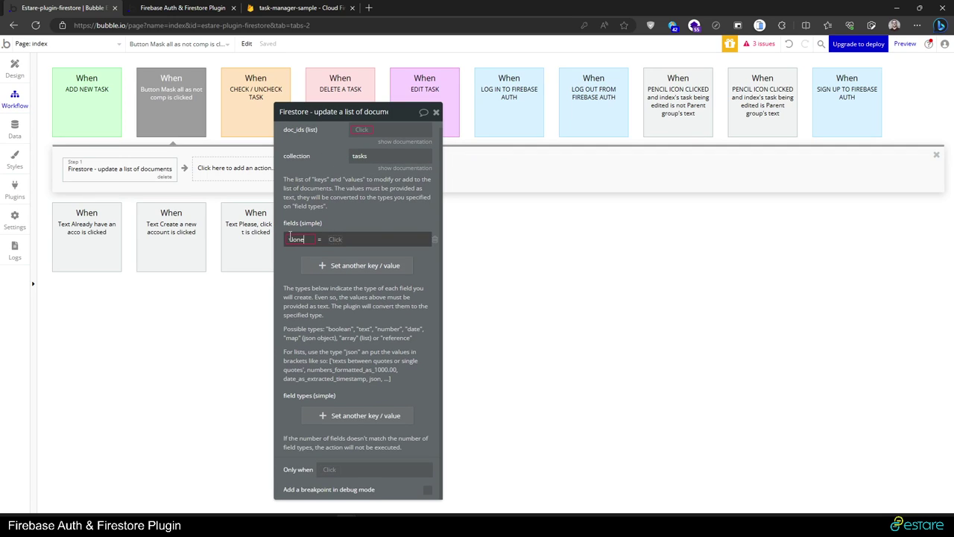
{"action": "left_click", "coordinate": [335, 240]}
{"action": "left_click", "coordinate": [369, 243]}
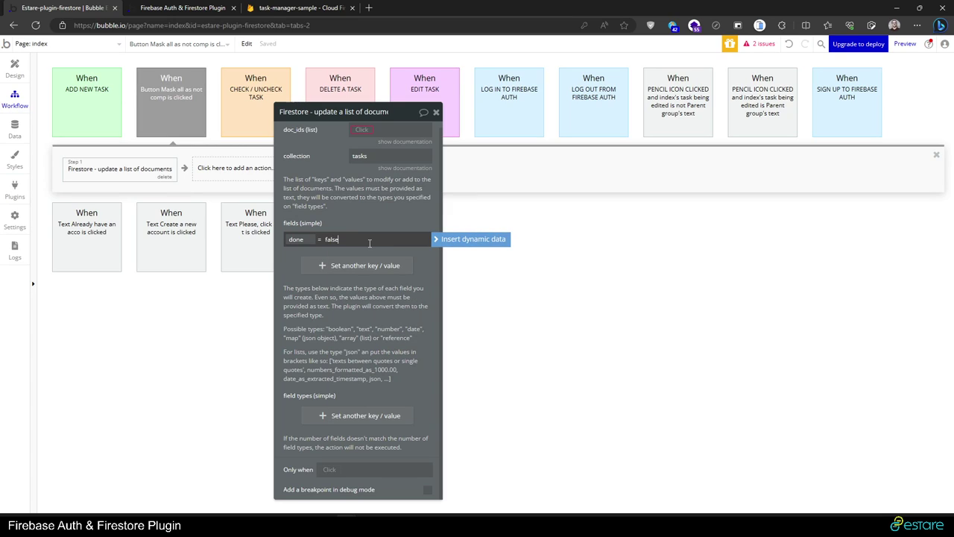
{"action": "type", "text": "no"}
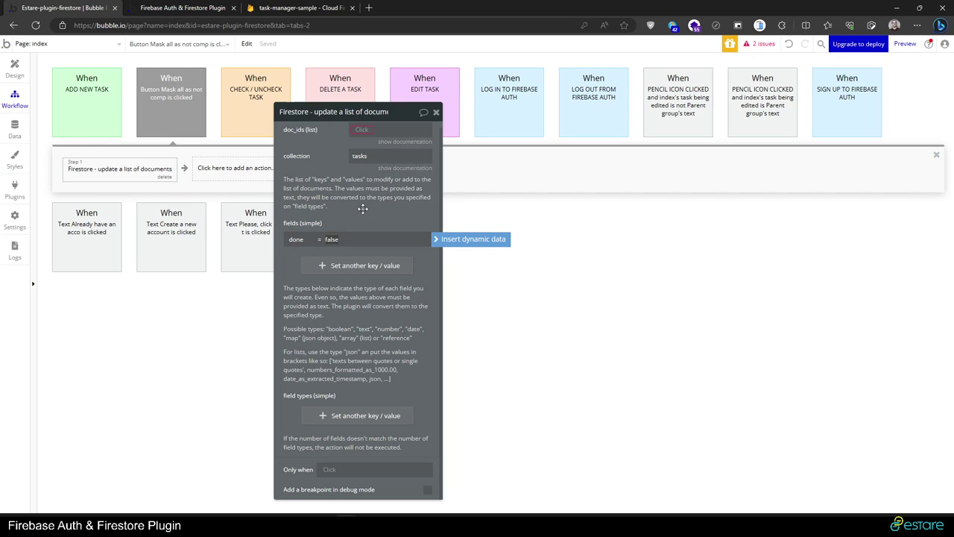
Step: Add a simple field type to the update action with key "done" and type "boolean"
{"action": "left_click", "coordinate": [341, 416]}
{"action": "left_click", "coordinate": [299, 390]}
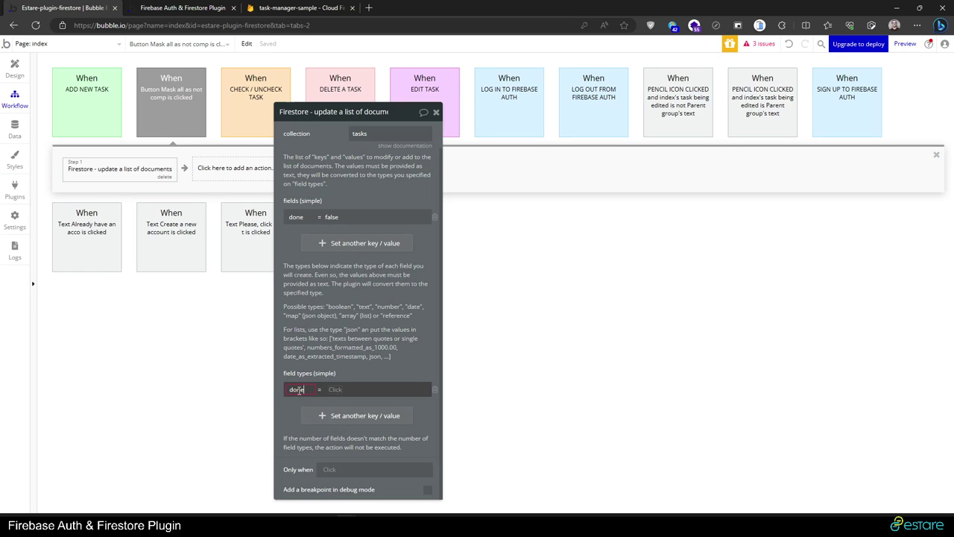
{"action": "left_click", "coordinate": [334, 389]}
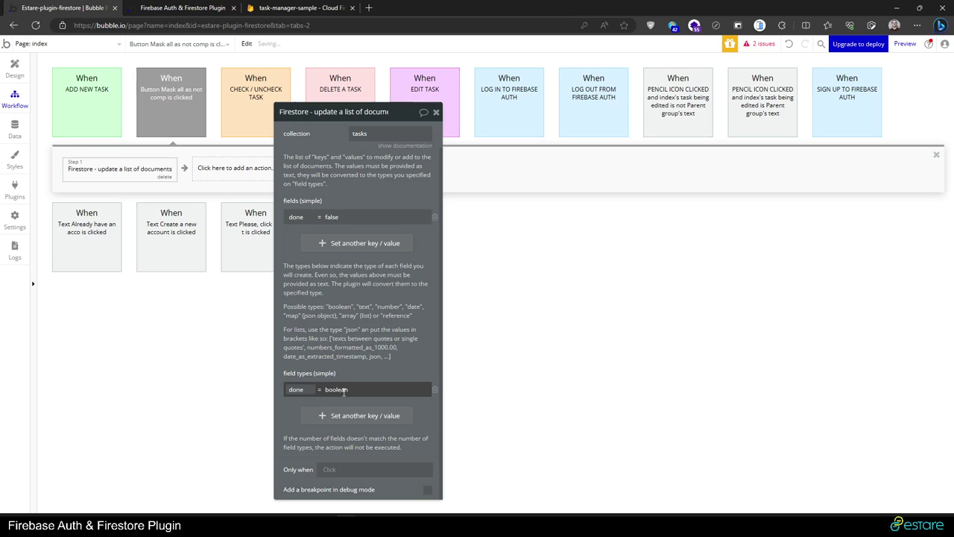
{"action": "double_click", "coordinate": [338, 390]}
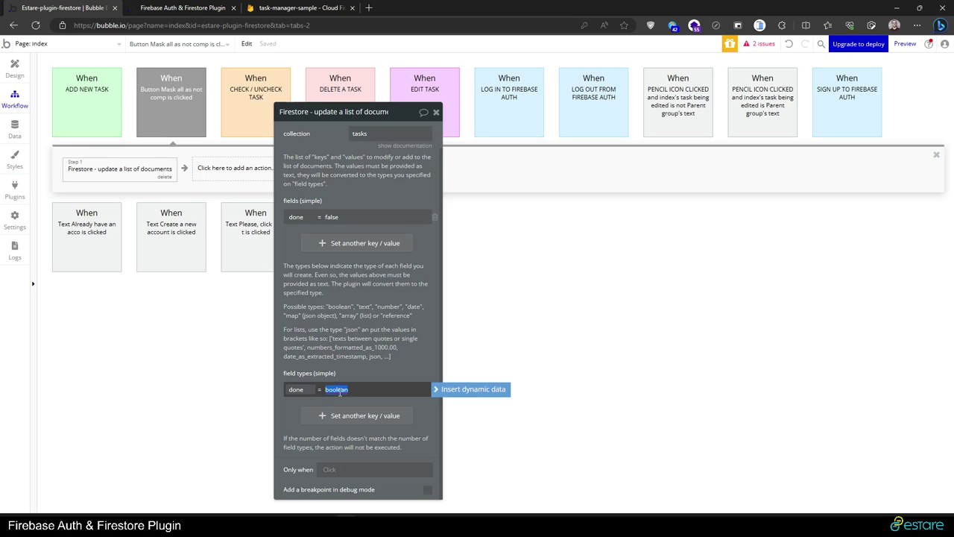
{"action": "double_click", "coordinate": [332, 217]}
{"action": "left_click", "coordinate": [322, 209]}
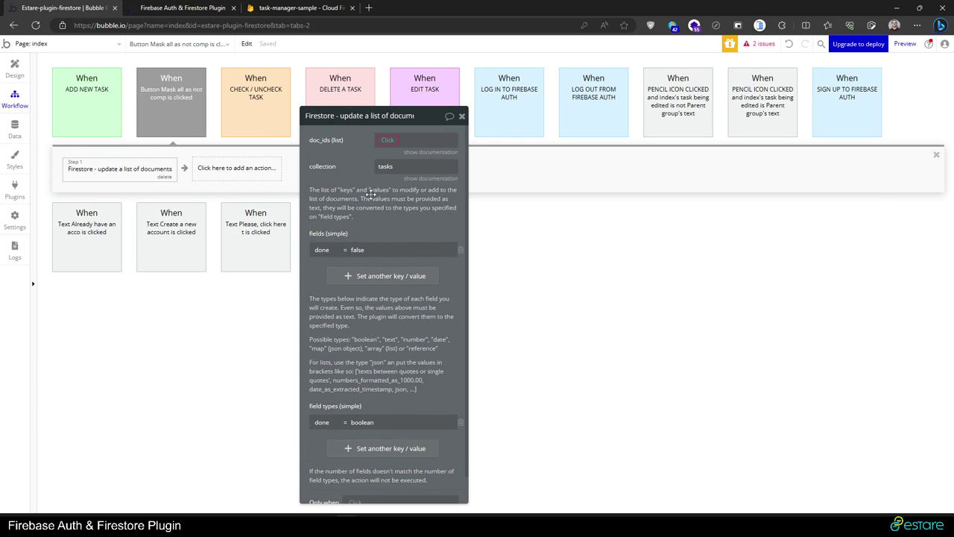
Step: Set the update action's doc_ids list to FirestoreData Tasks's documentList_ids
{"action": "left_click", "coordinate": [396, 141]}
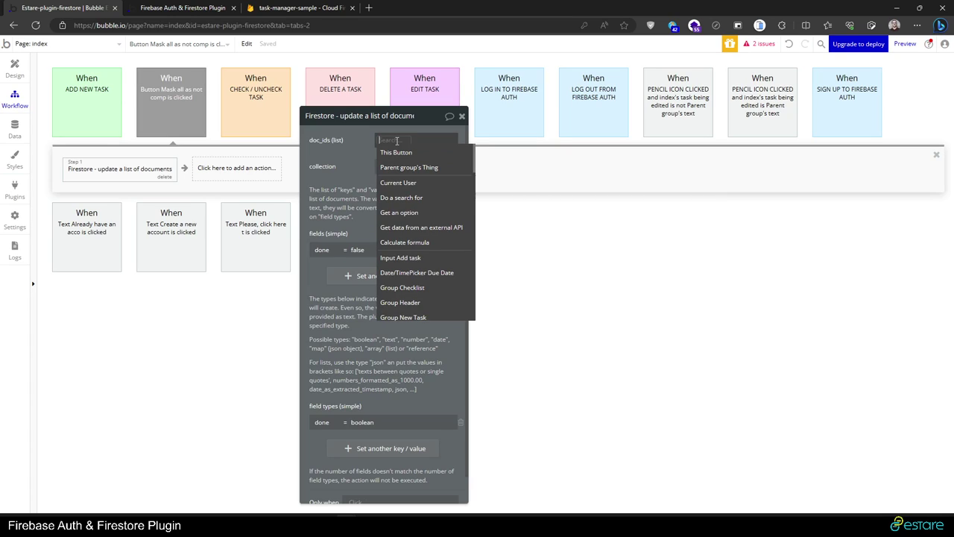
{"action": "type", "text": "fire"}
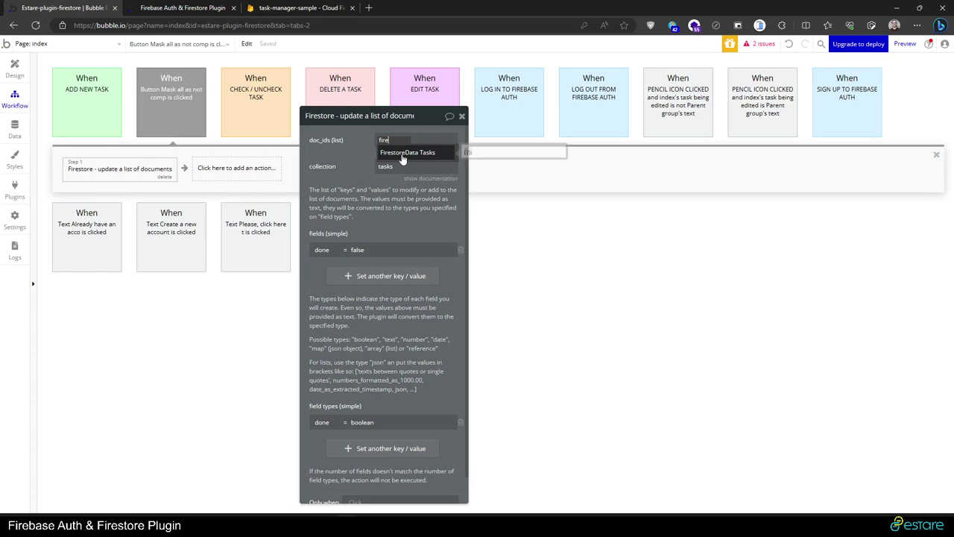
{"action": "left_click", "coordinate": [412, 153]}
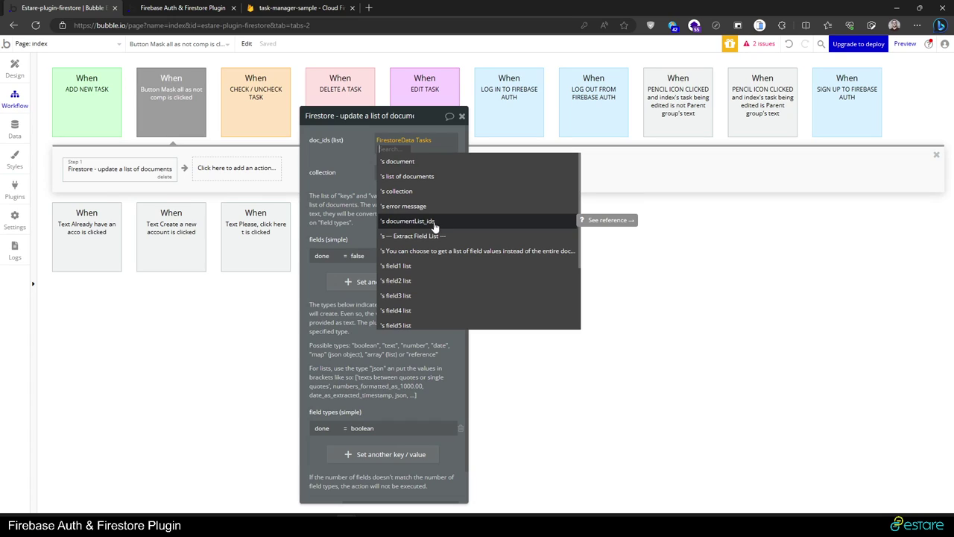
{"action": "left_click", "coordinate": [442, 221]}
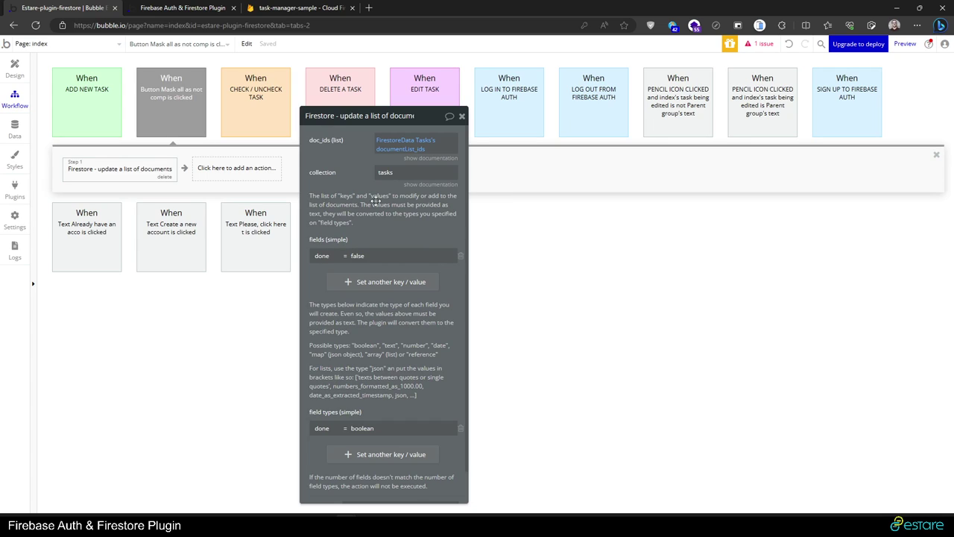
Step: In the checklist app preview, check off the remaining open tasks, and run Mask all as not completed
{"action": "left_click", "coordinate": [201, 6]}
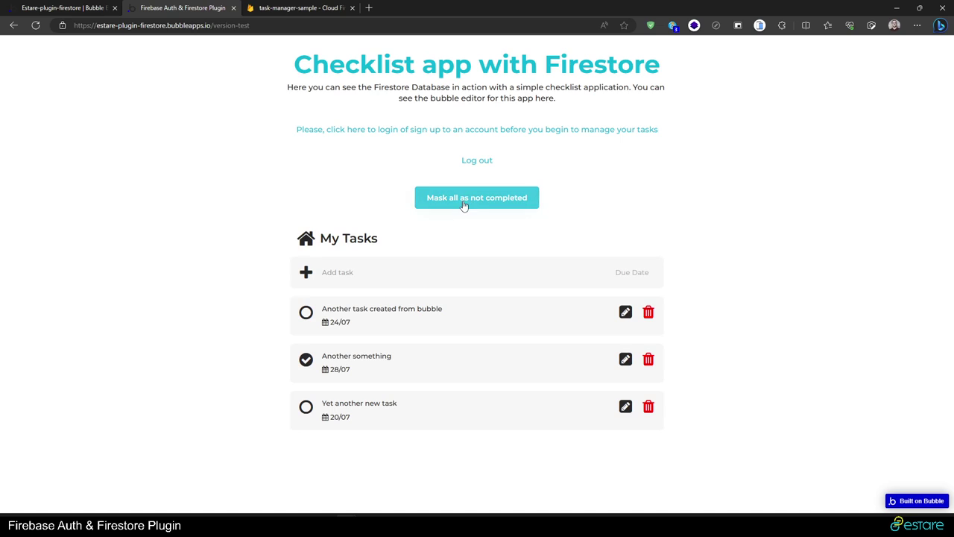
{"action": "left_click", "coordinate": [306, 407]}
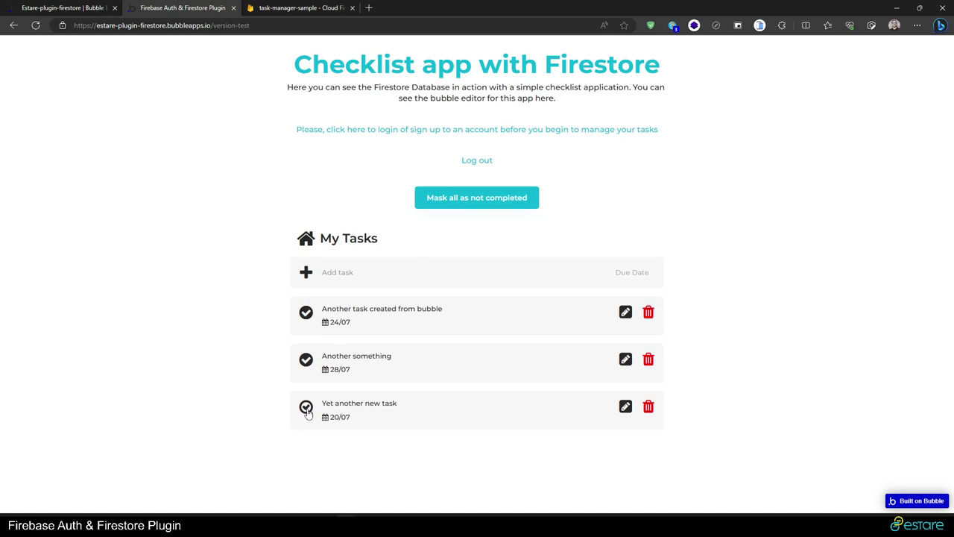
{"action": "left_click", "coordinate": [471, 200]}
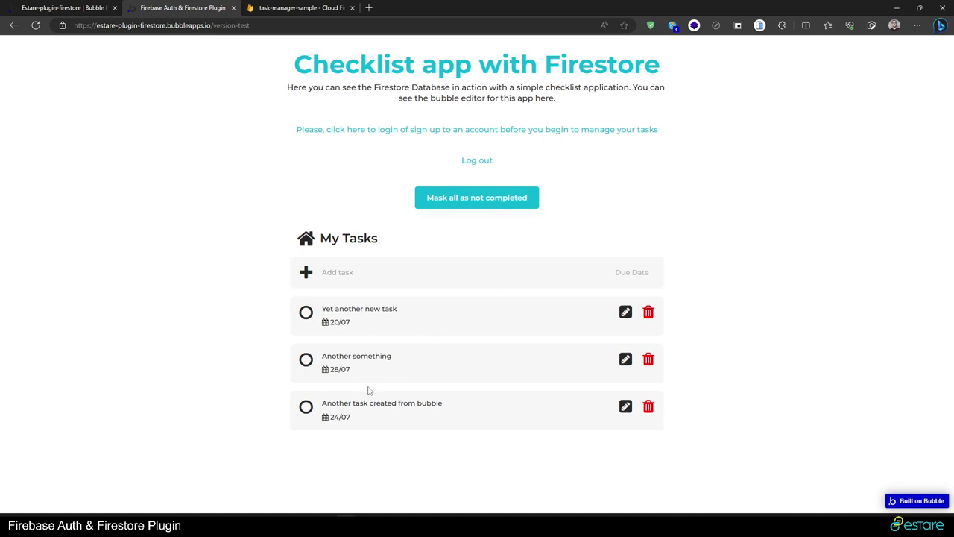
Step: Switch to the Firebase console and check the done value of the first document in the tasks collection
{"action": "left_click", "coordinate": [298, 7]}
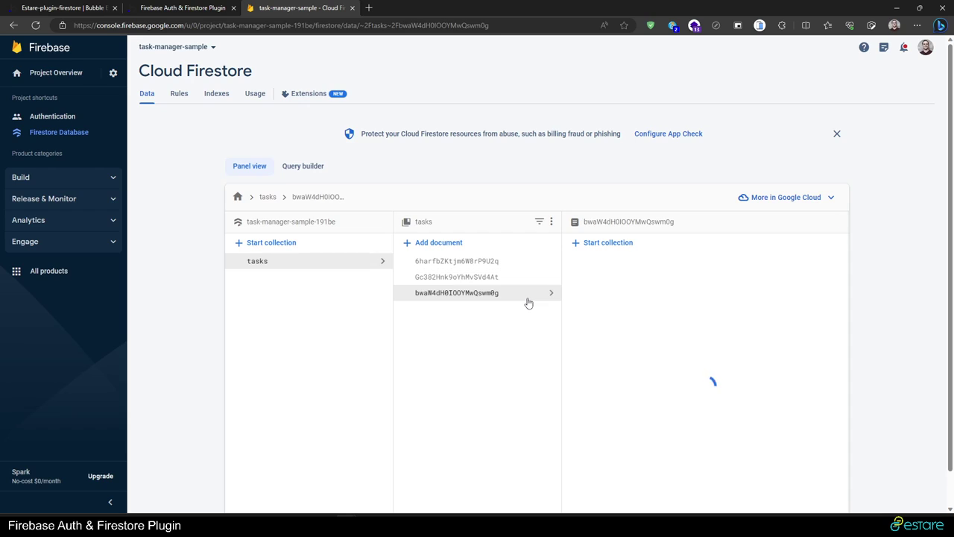
{"action": "left_click", "coordinate": [483, 263]}
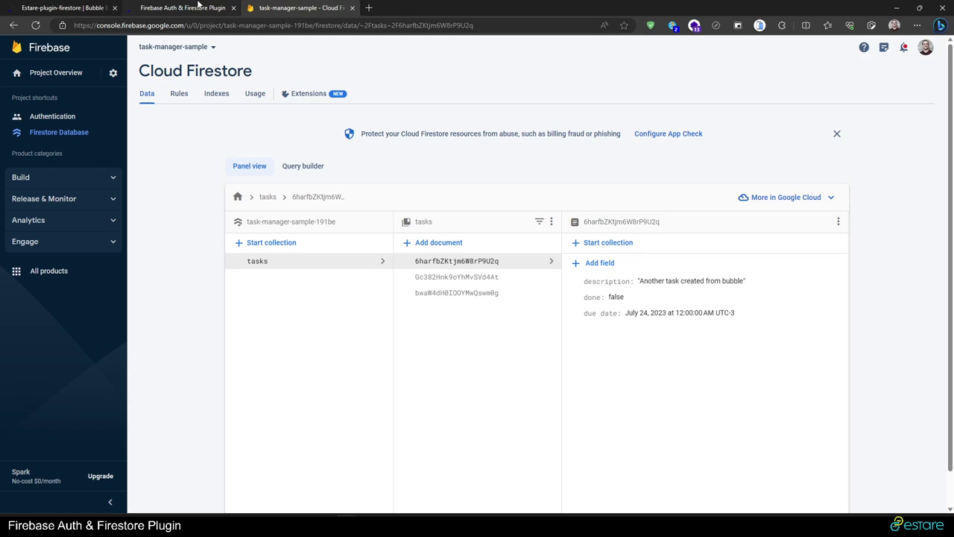
Step: Back in the checklist app preview, check off the tasks "Another something" and "Another task created from bubble"
{"action": "left_click", "coordinate": [183, 7]}
{"action": "left_click", "coordinate": [306, 359]}
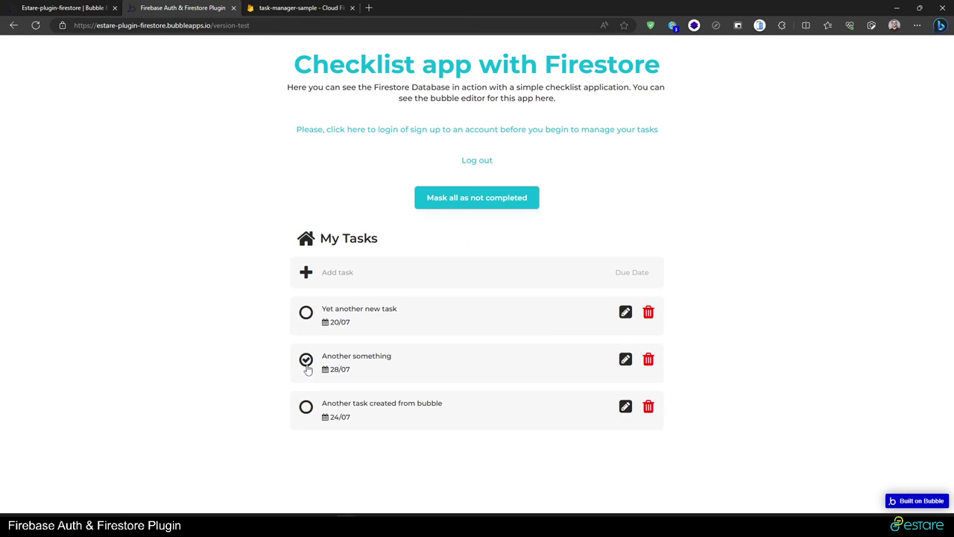
{"action": "left_click", "coordinate": [306, 412]}
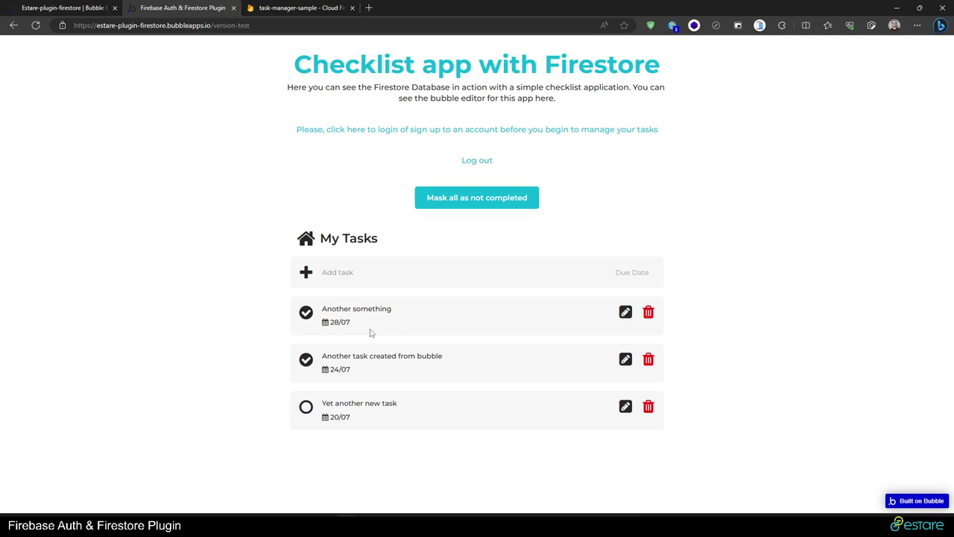
Step: Add a new task "More things" with the due date 28/07 in the checklist app preview
{"action": "left_click", "coordinate": [61, 6]}
{"action": "left_click", "coordinate": [183, 8]}
{"action": "left_click", "coordinate": [365, 271]}
{"action": "type", "text": "More things"}
{"action": "left_click", "coordinate": [620, 274]}
{"action": "left_click", "coordinate": [720, 379]}
{"action": "left_click", "coordinate": [306, 273]}
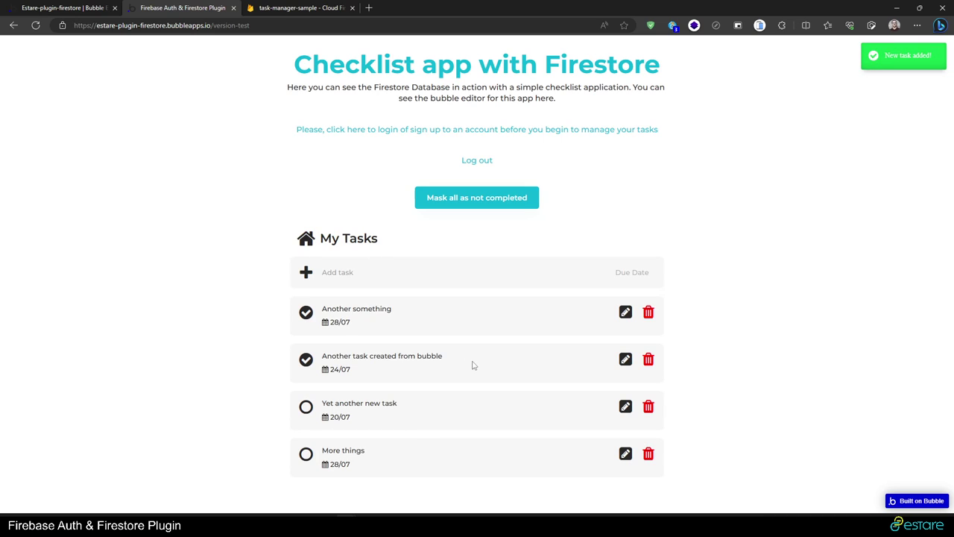
Step: Switch back to the Bubble editor's page design and delete the Mask all as not completed button
{"action": "left_click", "coordinate": [61, 7]}
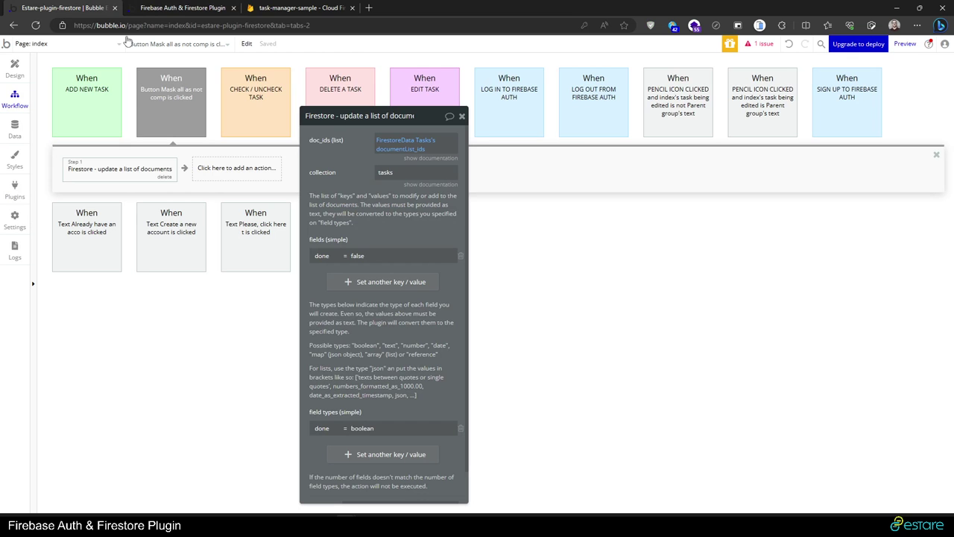
{"action": "left_click", "coordinate": [14, 68]}
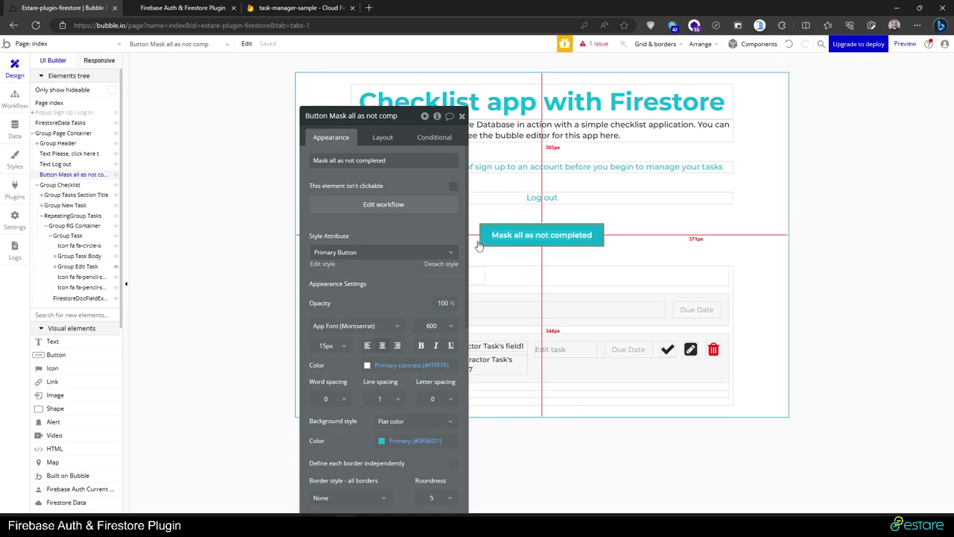
{"action": "key", "text": "Delete"}
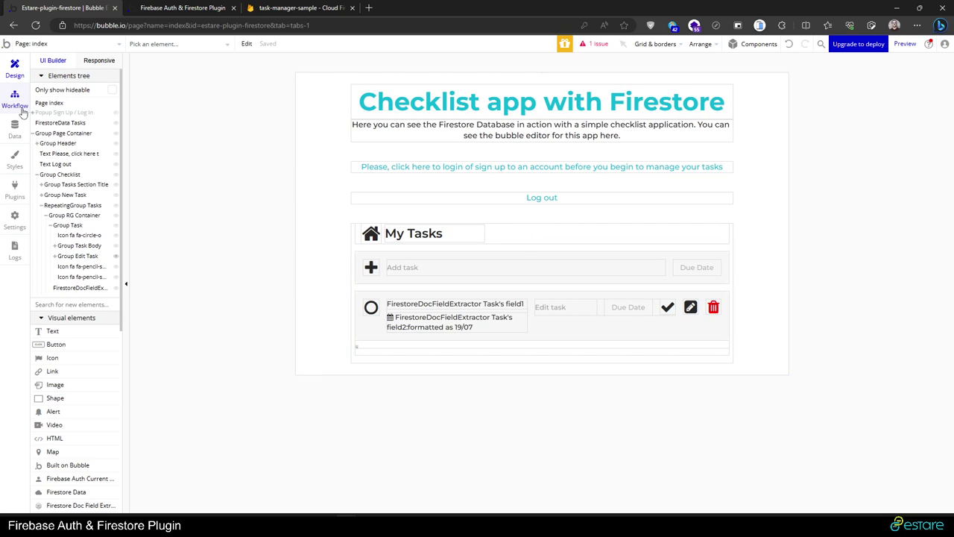
{"action": "left_click", "coordinate": [370, 268]}
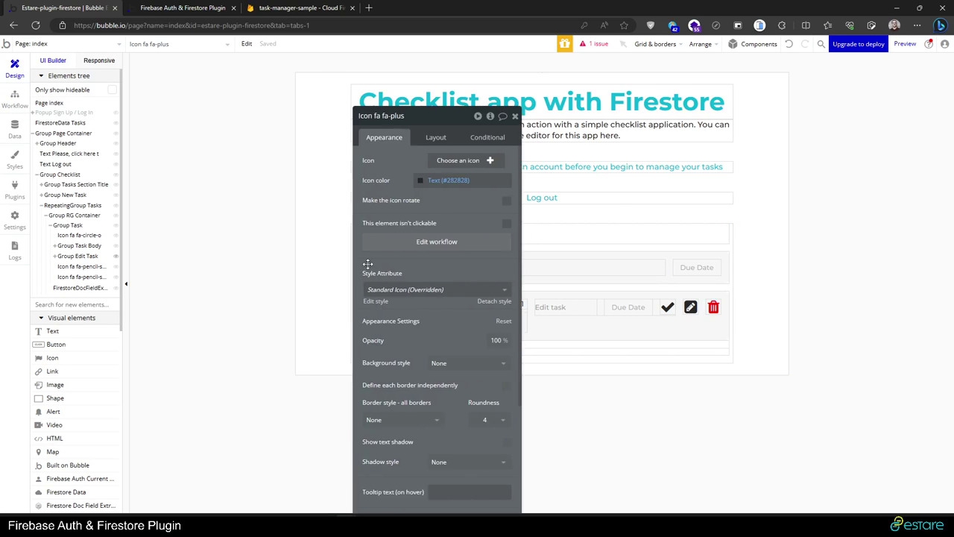
{"action": "right_click", "coordinate": [370, 270]}
{"action": "left_click", "coordinate": [398, 255]}
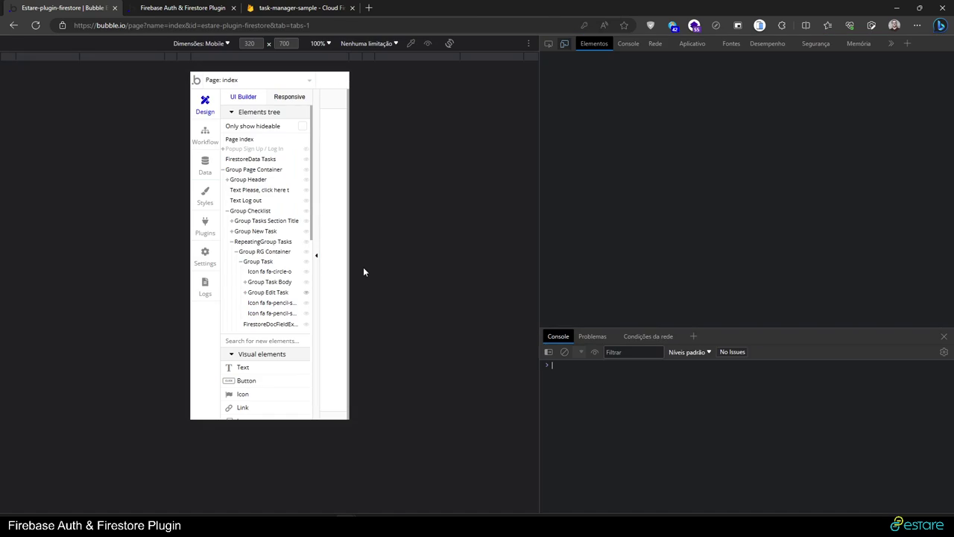
{"action": "left_click", "coordinate": [943, 43]}
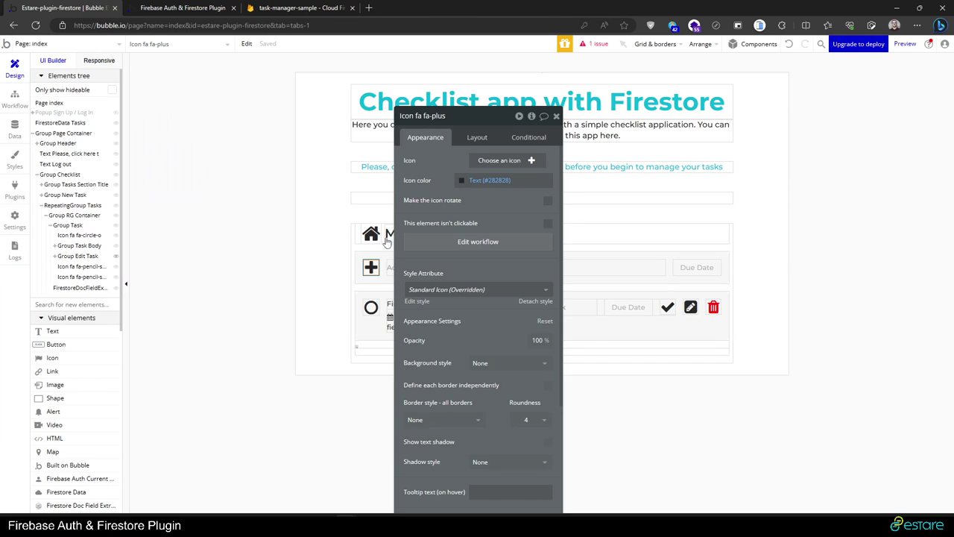
Step: Open the "Firestore - create a new document" action in the plus icon's ADD NEW TASK workflow
{"action": "right_click", "coordinate": [371, 267]}
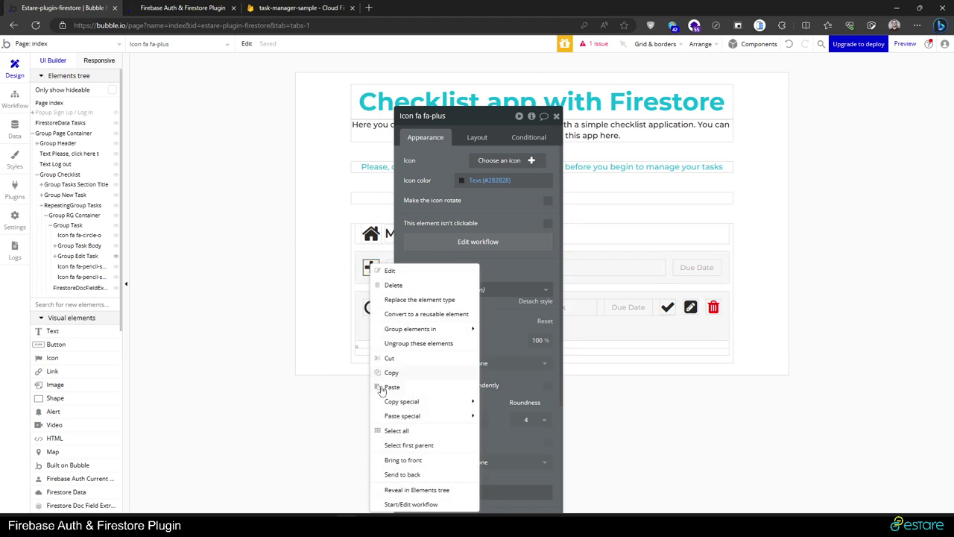
{"action": "left_click", "coordinate": [410, 505]}
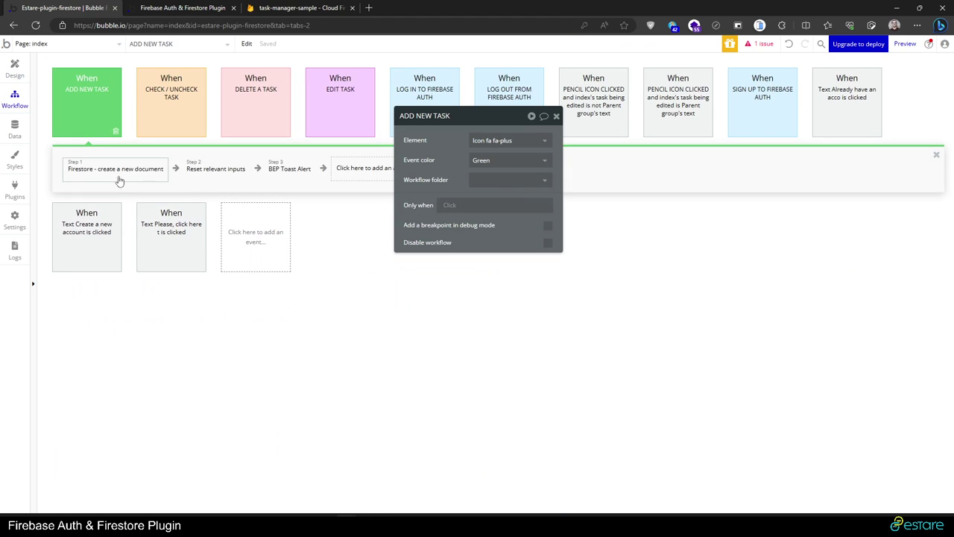
{"action": "left_click", "coordinate": [117, 173]}
Step: Add a done field with the value false to the fields of the Firestore create document action
{"action": "left_click", "coordinate": [411, 250]}
{"action": "scroll", "coordinate": [408, 298], "scroll_direction": "down", "scroll_amount": 3}
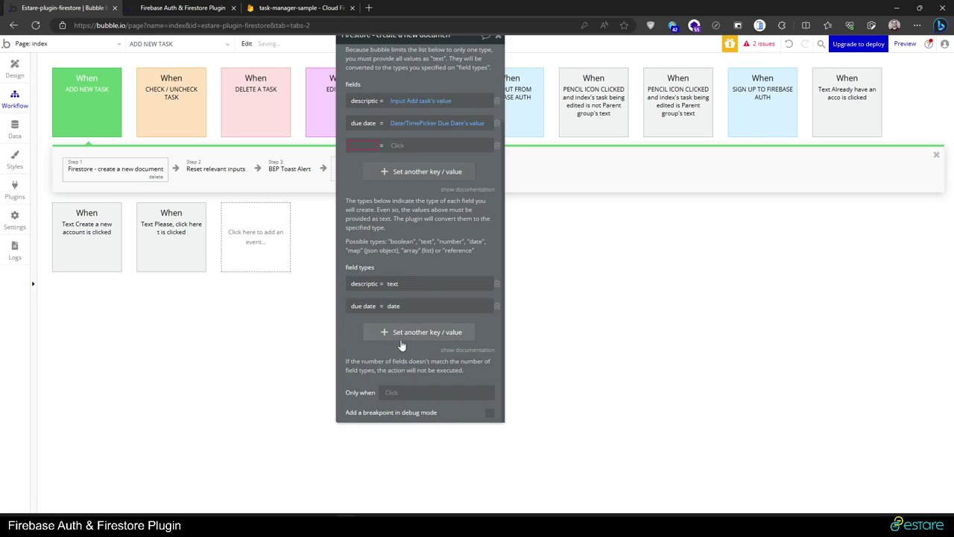
{"action": "left_click", "coordinate": [405, 336]}
{"action": "left_click", "coordinate": [362, 123]}
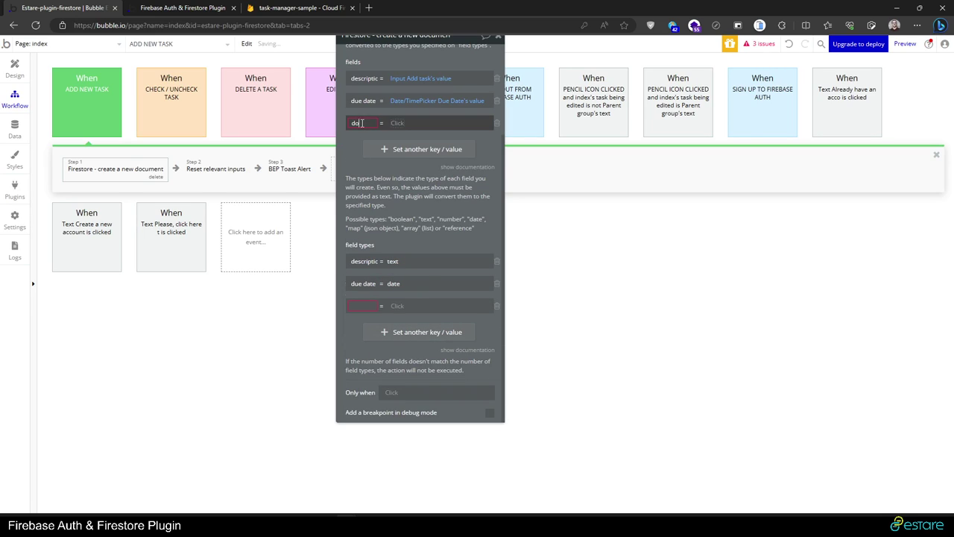
{"action": "type", "text": "done"}
{"action": "left_click", "coordinate": [397, 123]}
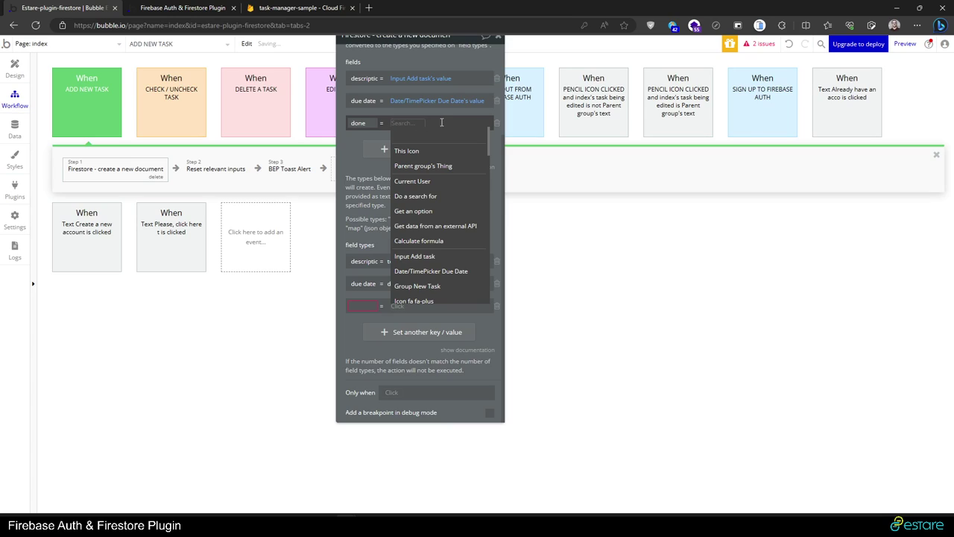
{"action": "left_click", "coordinate": [442, 122]}
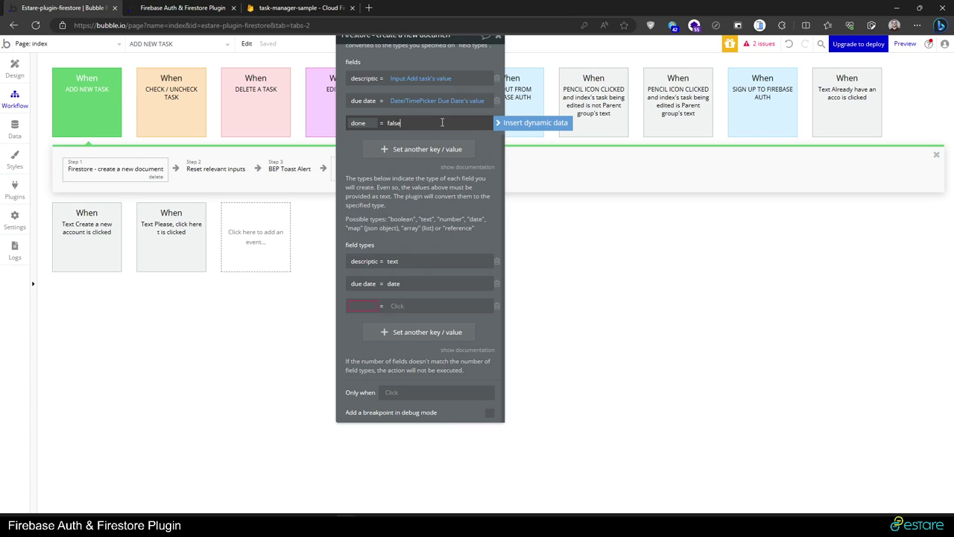
Step: Define the matching field type for done as boolean in the create document action
{"action": "left_click", "coordinate": [422, 307]}
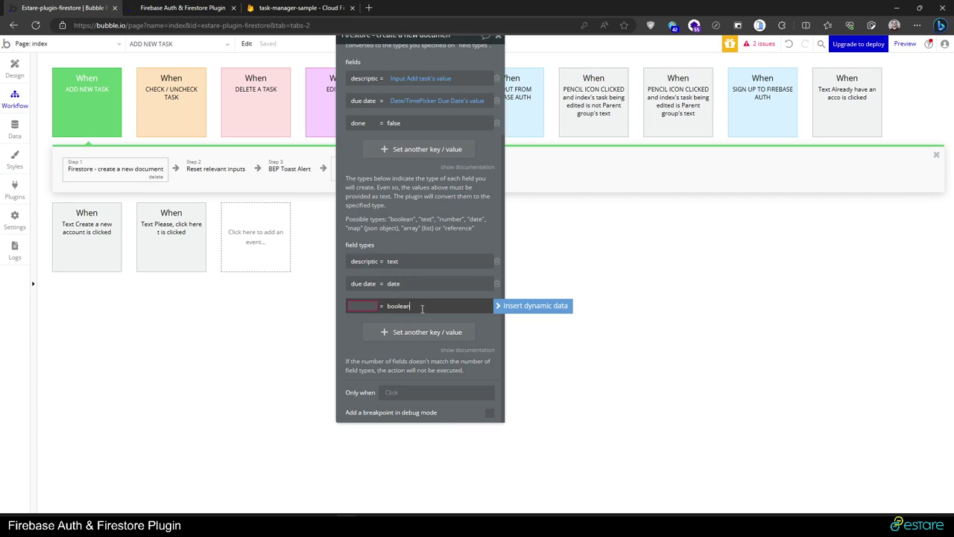
{"action": "left_click", "coordinate": [364, 306]}
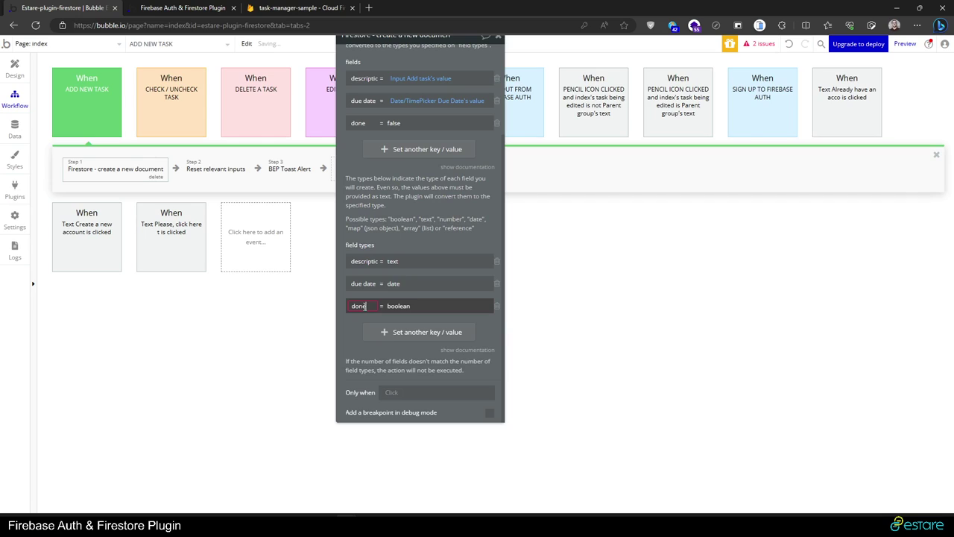
{"action": "left_click", "coordinate": [409, 272]}
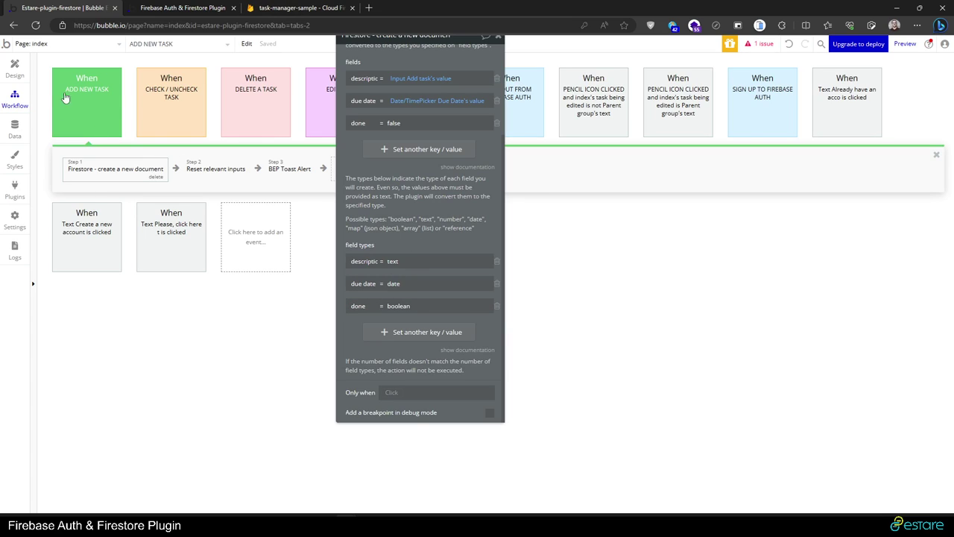
Step: Switch to the Firestore console and add a boolean done field set to false to the "More things" task document
{"action": "key", "text": "ctrl+Tab"}
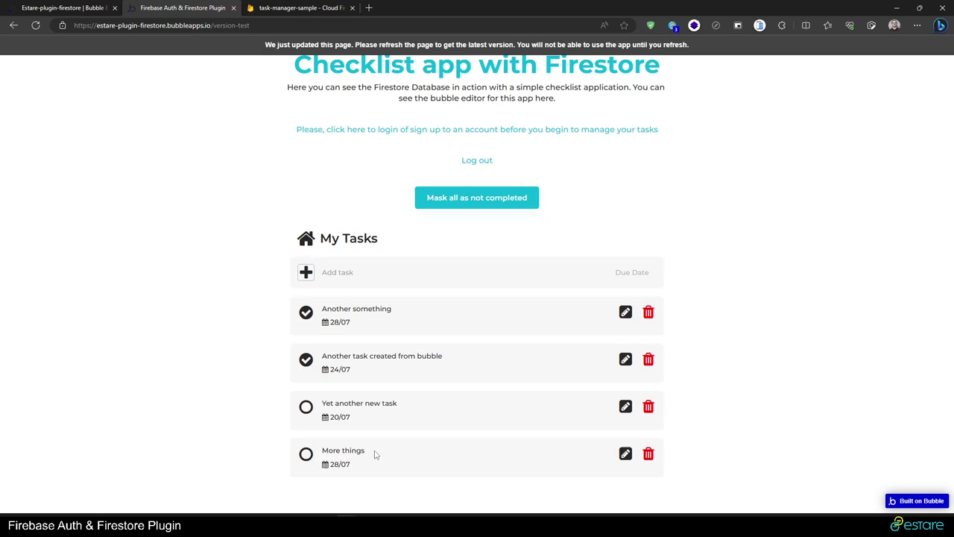
{"action": "left_click", "coordinate": [299, 7]}
{"action": "left_click", "coordinate": [472, 310]}
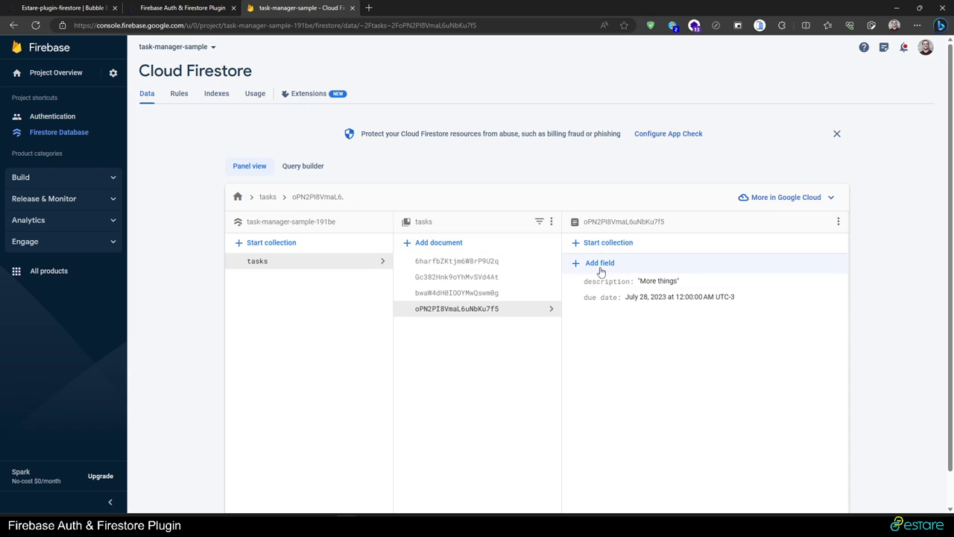
{"action": "left_click", "coordinate": [601, 265]}
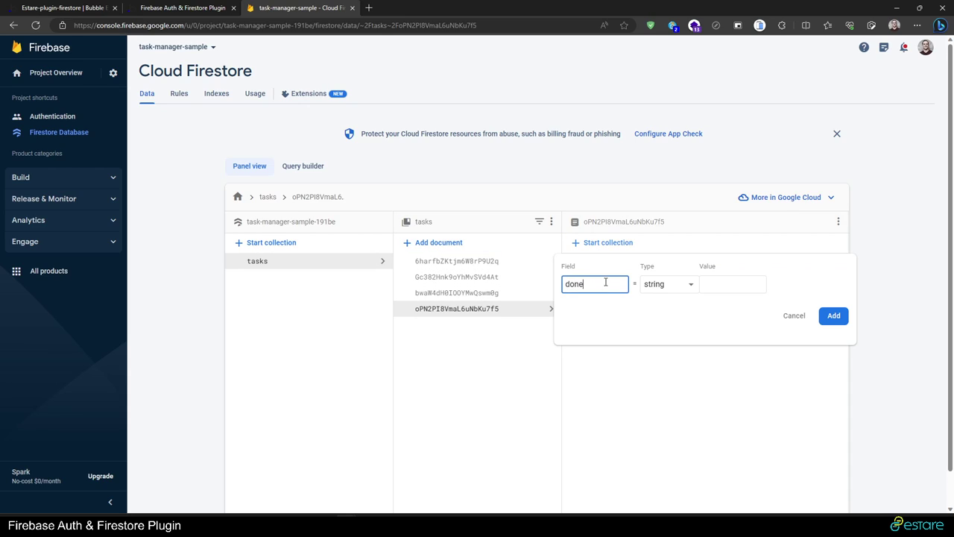
{"action": "left_click", "coordinate": [664, 284]}
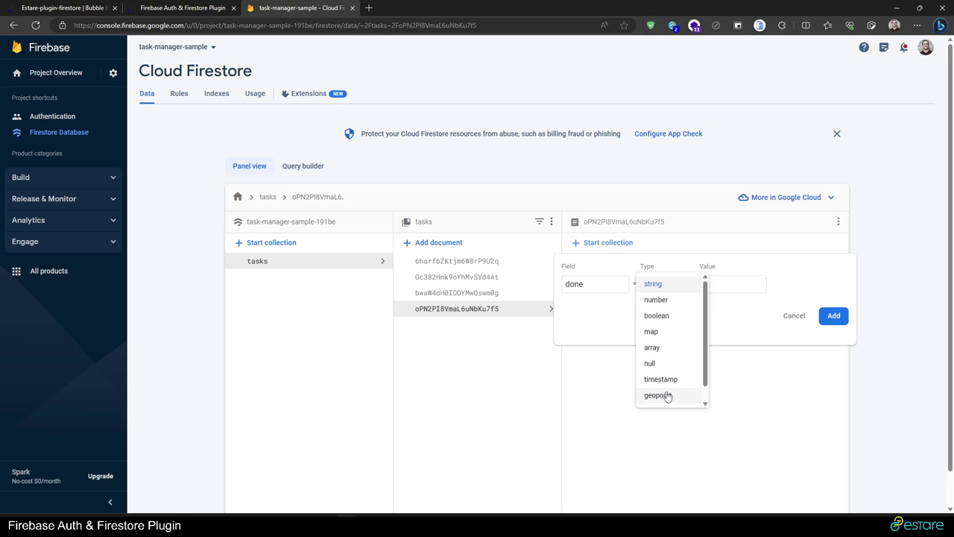
{"action": "left_click", "coordinate": [657, 315]}
{"action": "left_click", "coordinate": [733, 284]}
{"action": "left_click", "coordinate": [727, 300]}
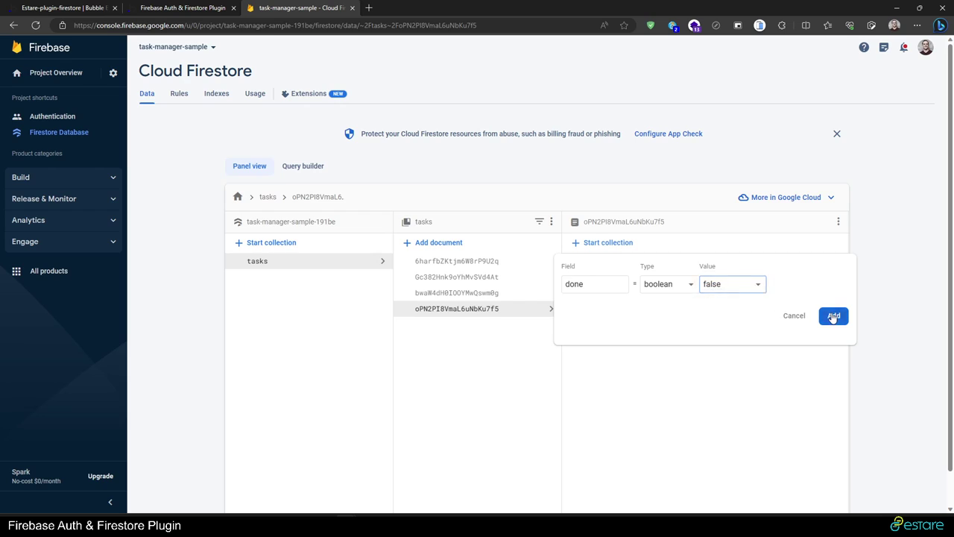
{"action": "left_click", "coordinate": [833, 316]}
Step: Return to the checklist app preview, reload it, and add a task "Another thing" with the due date 31/07
{"action": "left_click", "coordinate": [183, 7]}
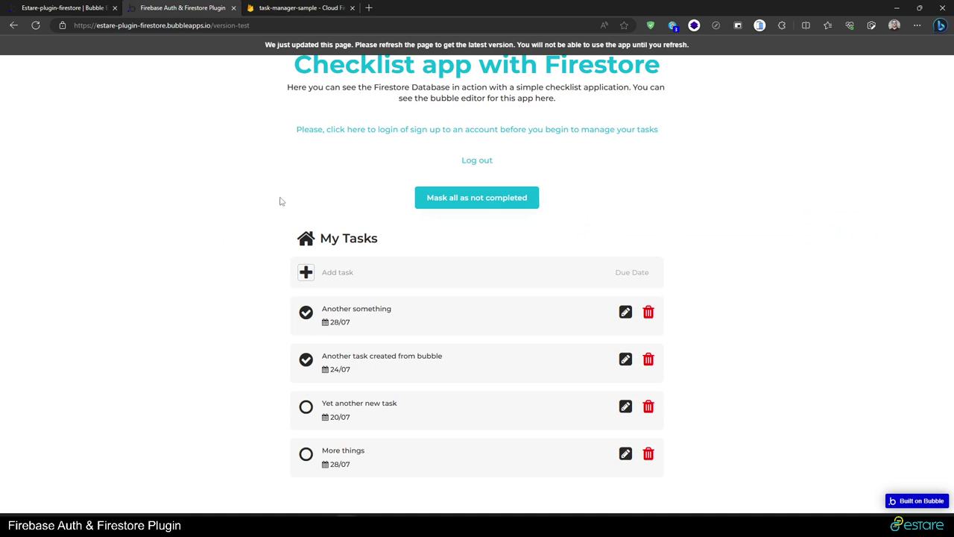
{"action": "left_click", "coordinate": [92, 7]}
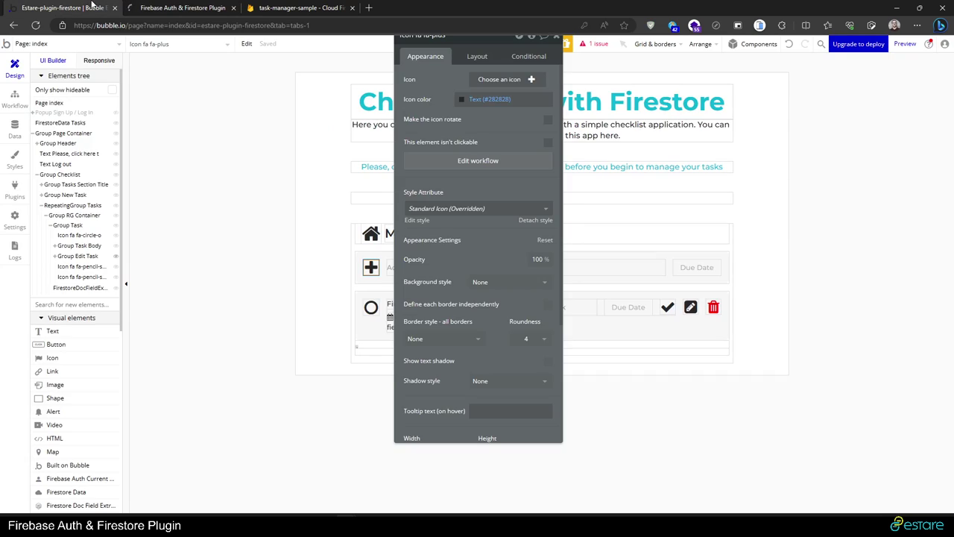
{"action": "left_click", "coordinate": [182, 8]}
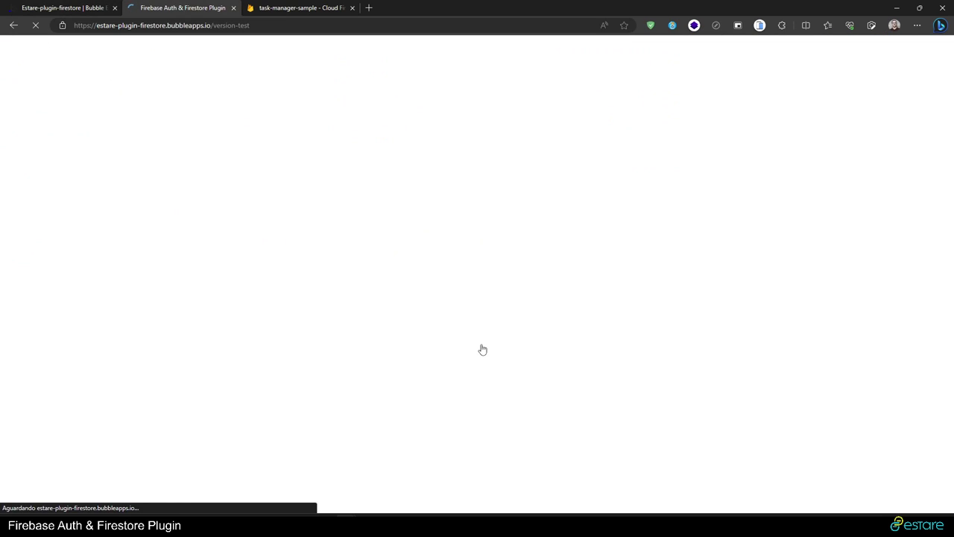
{"action": "left_click", "coordinate": [393, 232]}
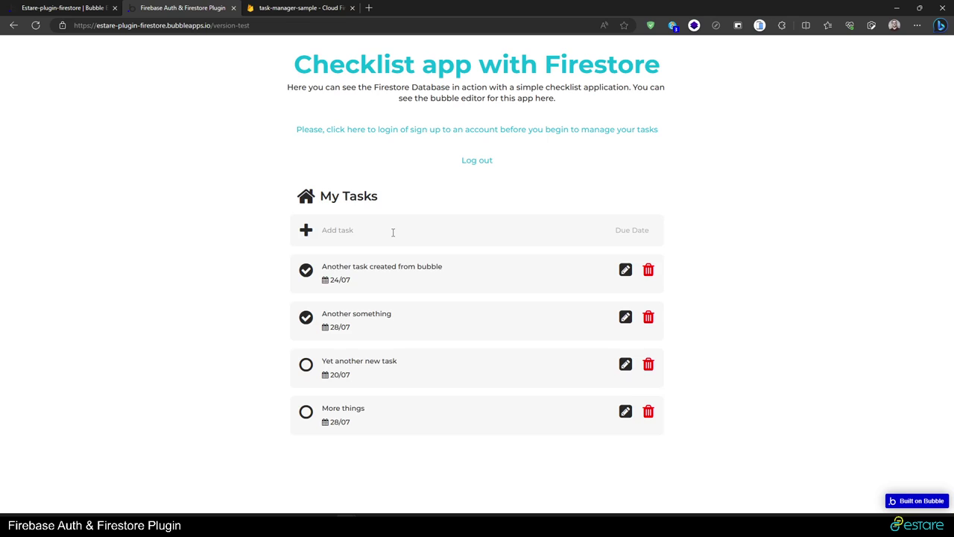
{"action": "type", "text": "Another thing"}
{"action": "left_click", "coordinate": [612, 231]}
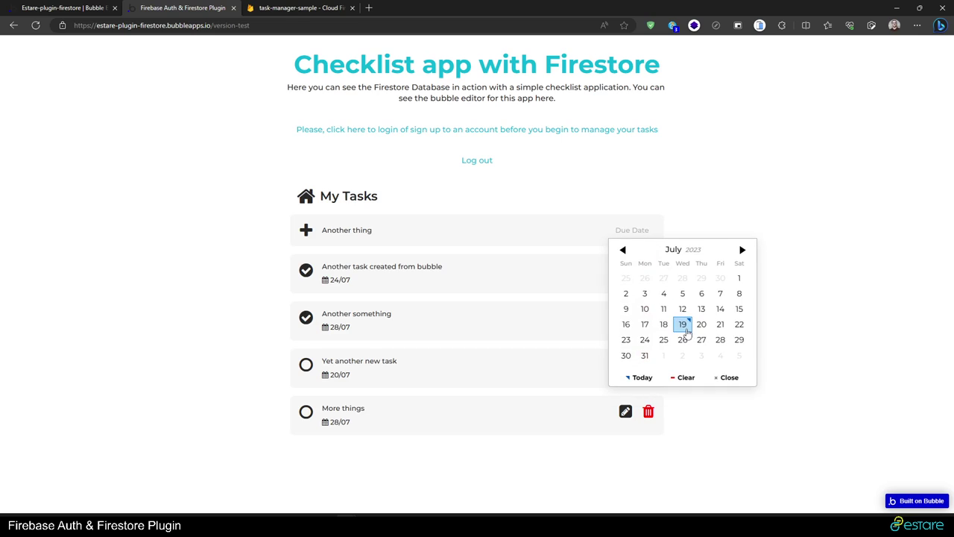
{"action": "left_click", "coordinate": [645, 355]}
{"action": "left_click", "coordinate": [307, 232]}
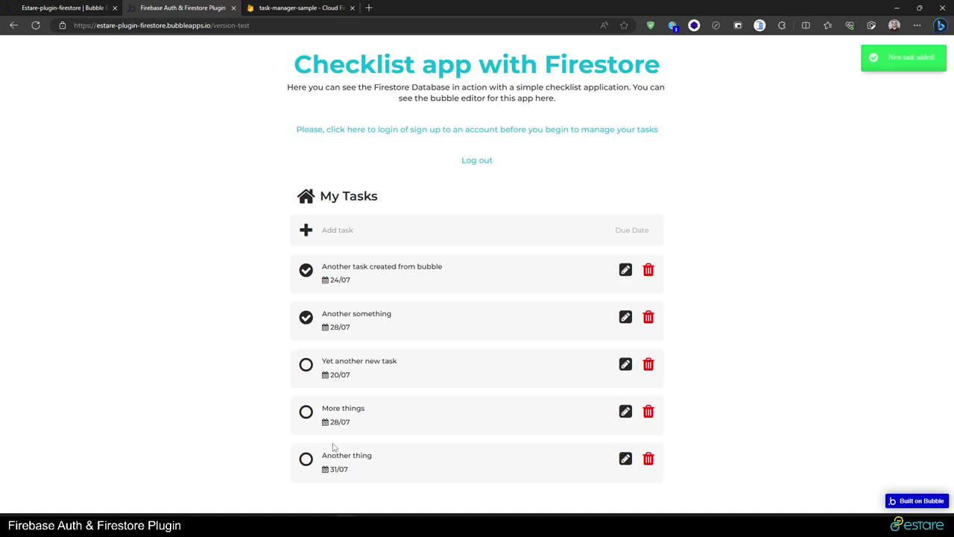
Step: Check off "Another thing", and uncheck it together with "Another something" and "Another task created from bubble"
{"action": "left_click", "coordinate": [305, 458]}
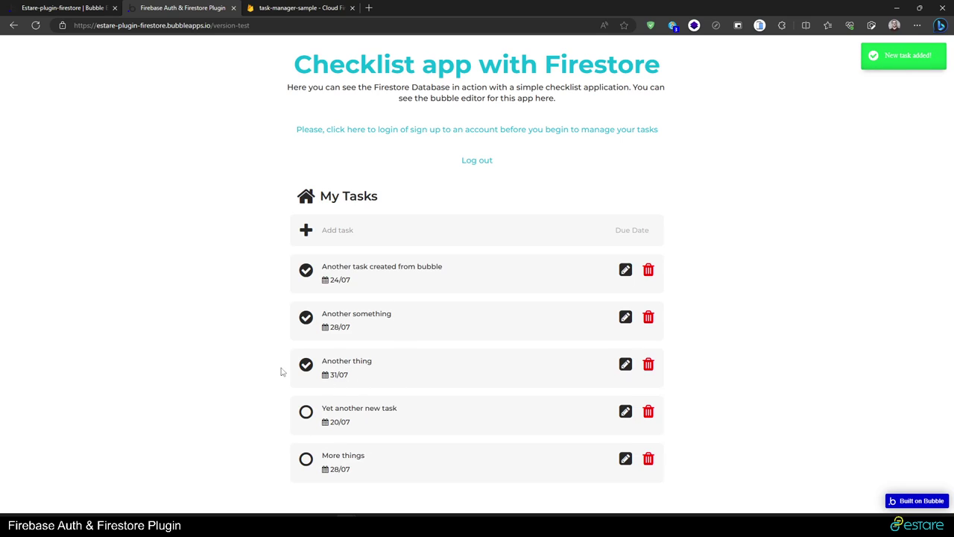
{"action": "left_click", "coordinate": [305, 364]}
{"action": "left_click", "coordinate": [306, 317]}
{"action": "left_click", "coordinate": [305, 276]}
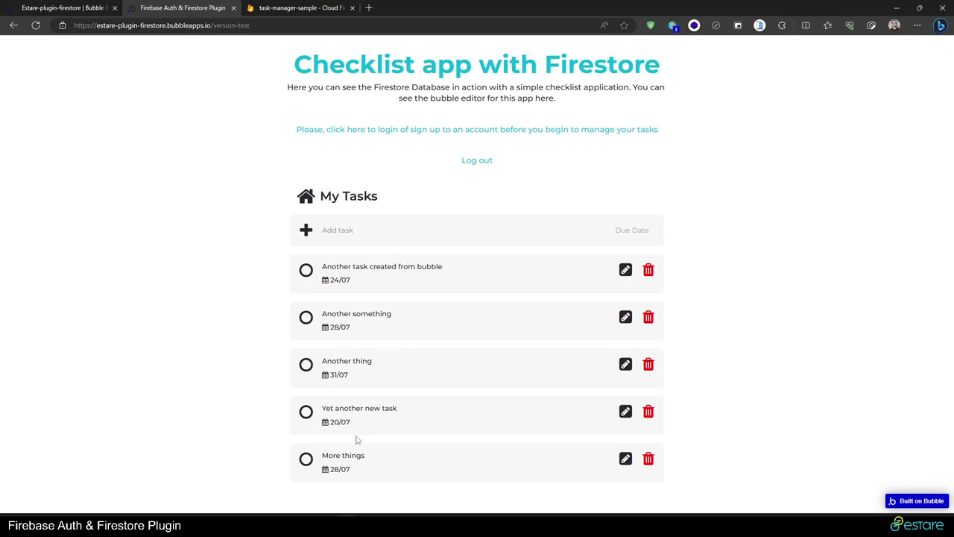
Step: Switch to the Bubble editor and open the workflow of the red trash icon in the task row
{"action": "left_click", "coordinate": [78, 5]}
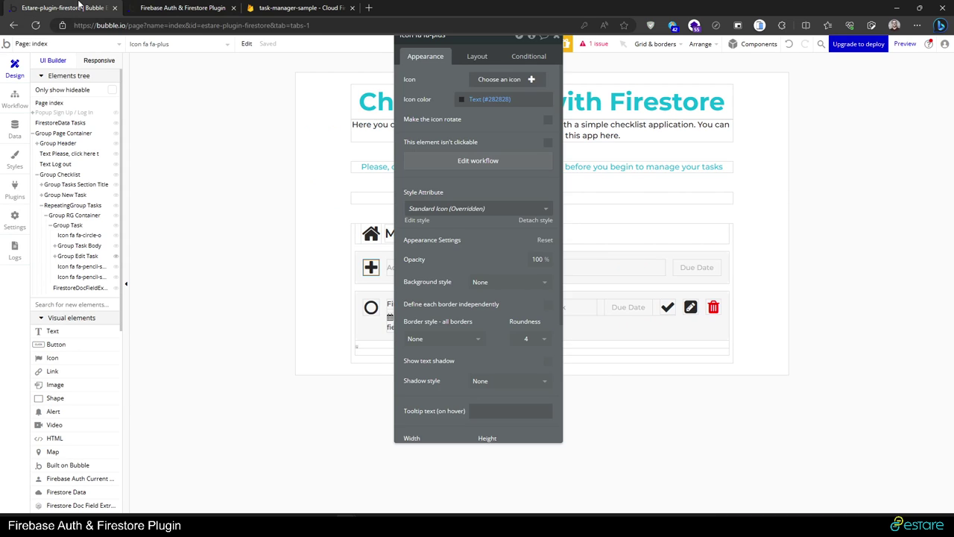
{"action": "left_click", "coordinate": [714, 307]}
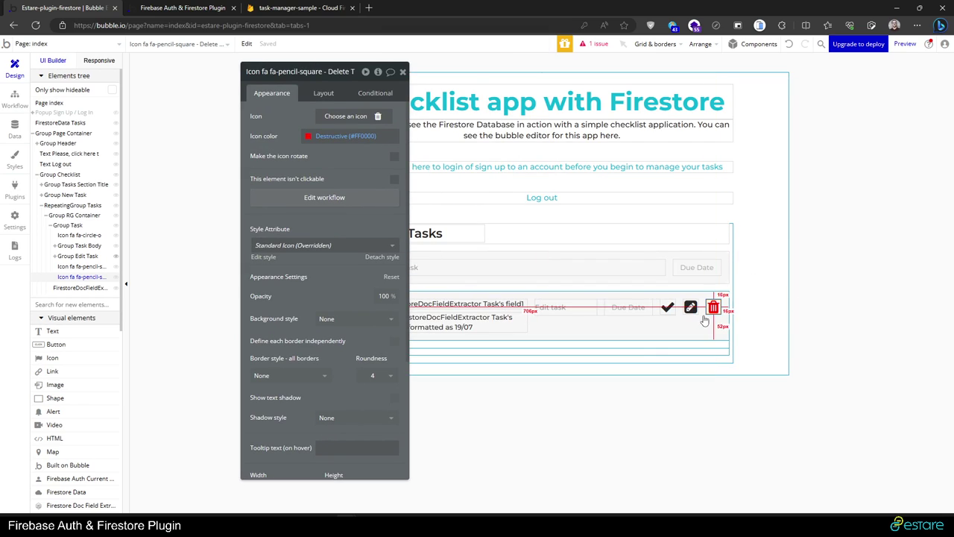
{"action": "right_click", "coordinate": [715, 307]}
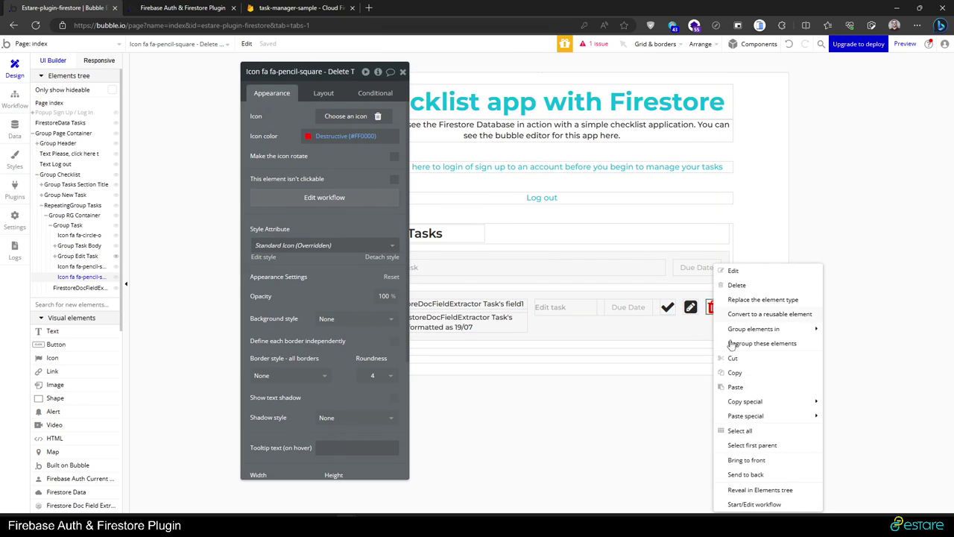
{"action": "left_click", "coordinate": [763, 506]}
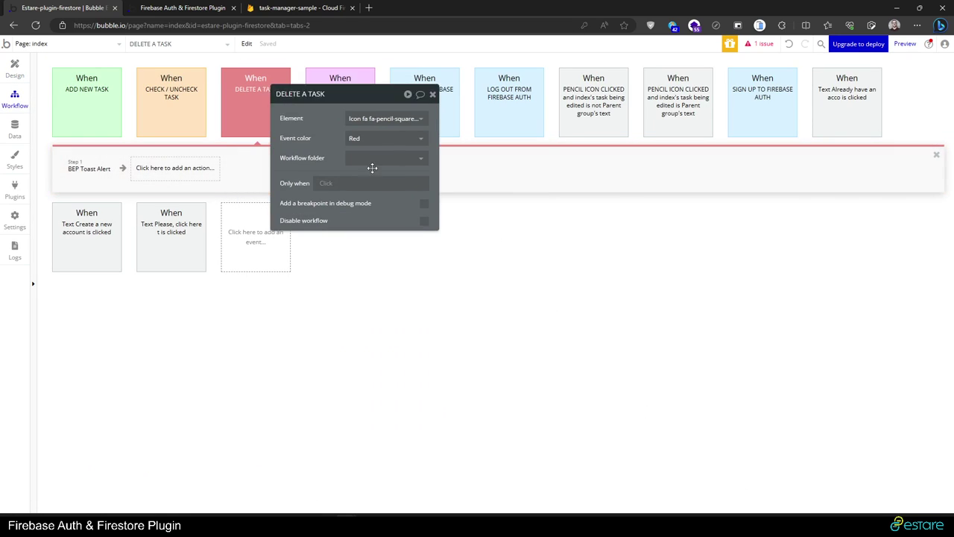
Step: Insert a "Firestore - delete a document" action before the BEP Toast Alert in the DELETE A TASK workflow
{"action": "mouse_move", "coordinate": [255, 110]}
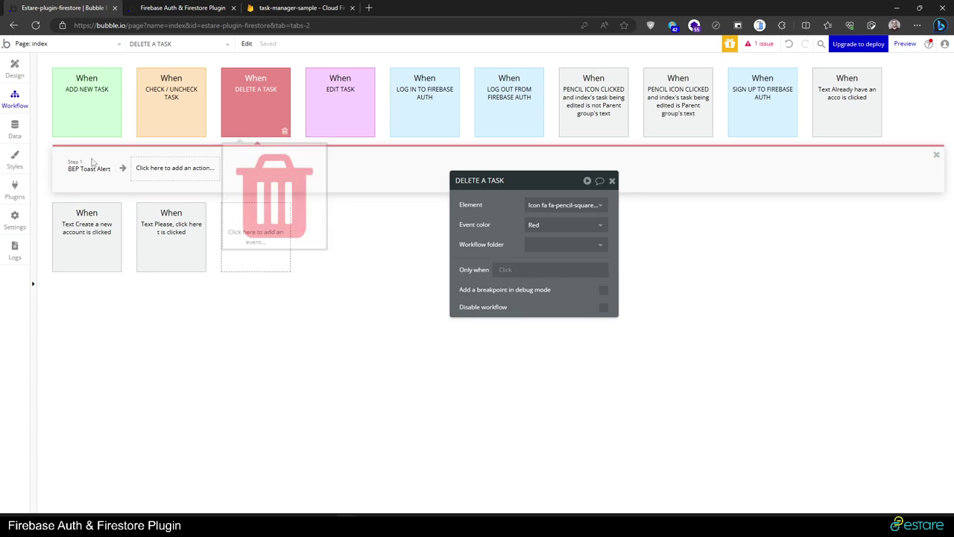
{"action": "left_click", "coordinate": [61, 167]}
{"action": "type", "text": "firestore"}
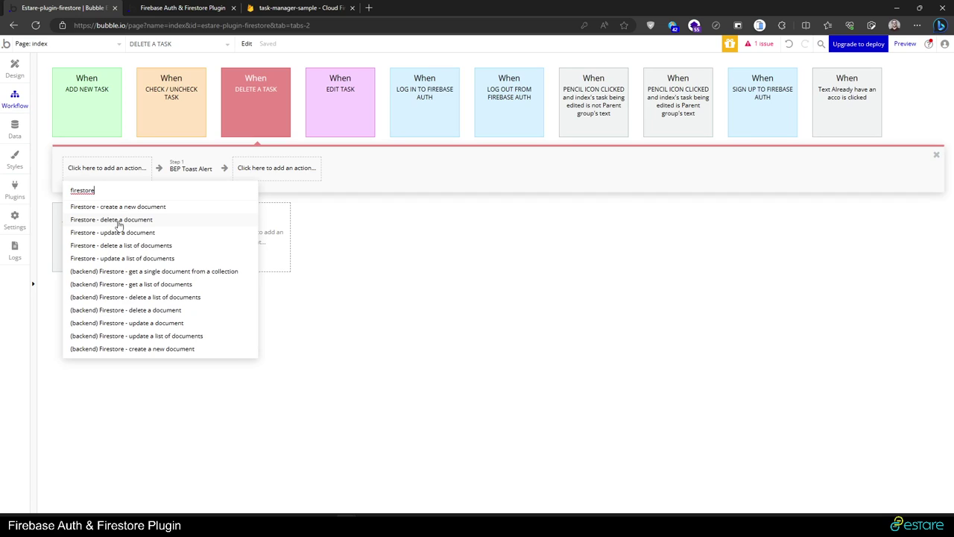
{"action": "left_click", "coordinate": [113, 219]}
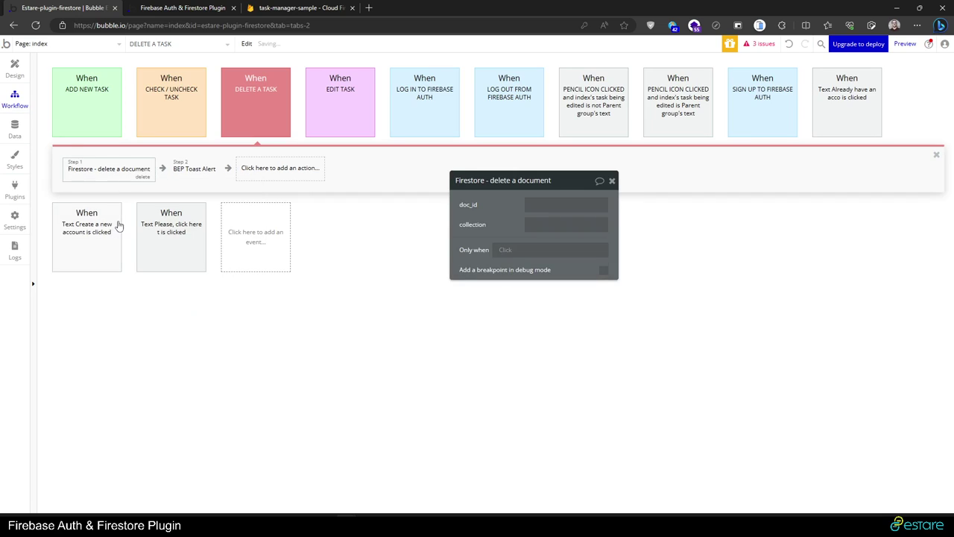
Step: Set the delete action's collection to tasks and its doc_id to FirestoreDocFieldExtractor Task's doc_id
{"action": "left_click_drag", "start_coordinate": [491, 211], "coordinate": [237, 180]}
{"action": "left_click", "coordinate": [306, 195]}
{"action": "type", "text": "tasks"}
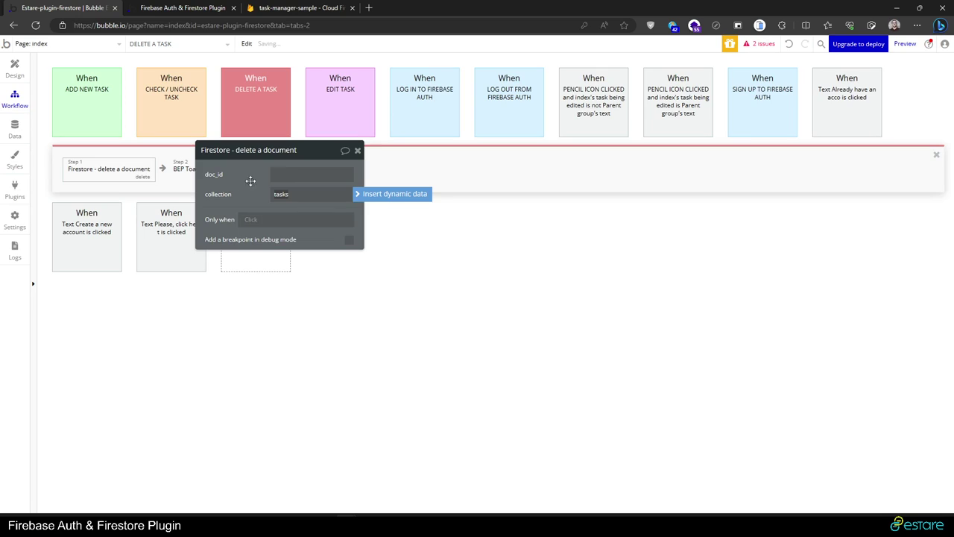
{"action": "left_click", "coordinate": [293, 175]}
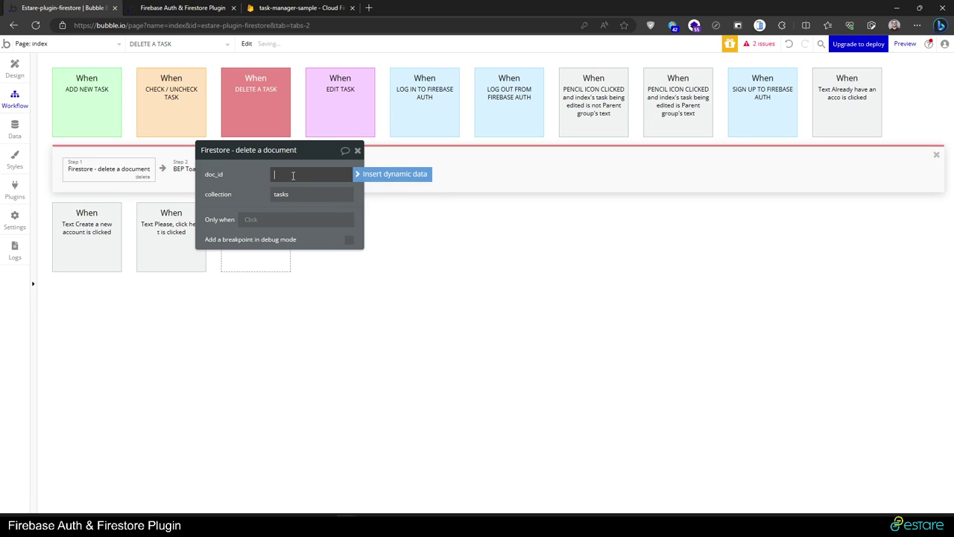
{"action": "left_click", "coordinate": [294, 196]}
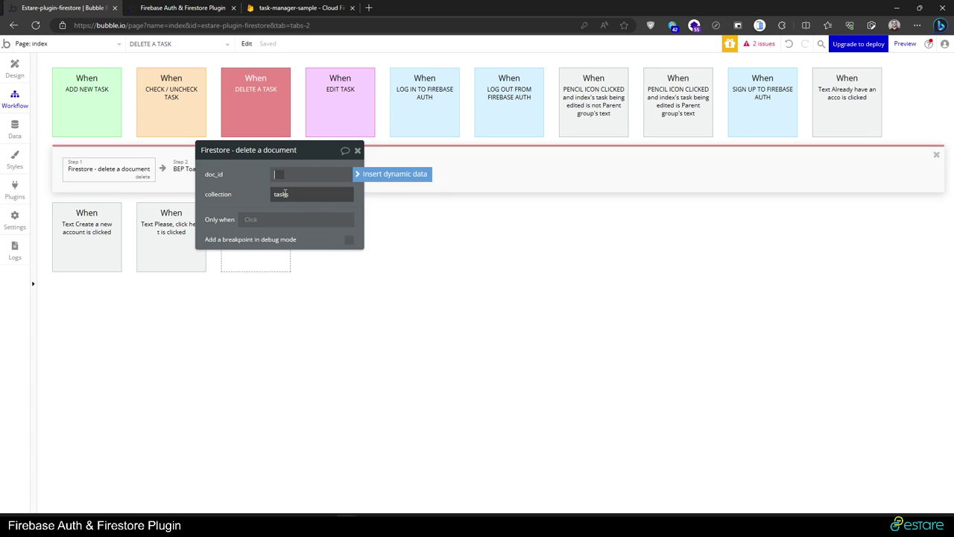
{"action": "left_click", "coordinate": [386, 175]}
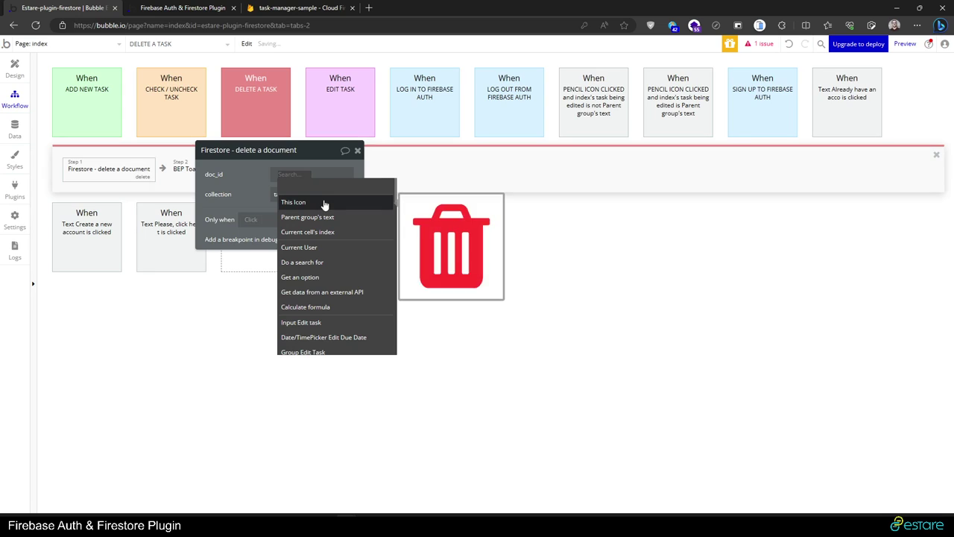
{"action": "type", "text": "fi"}
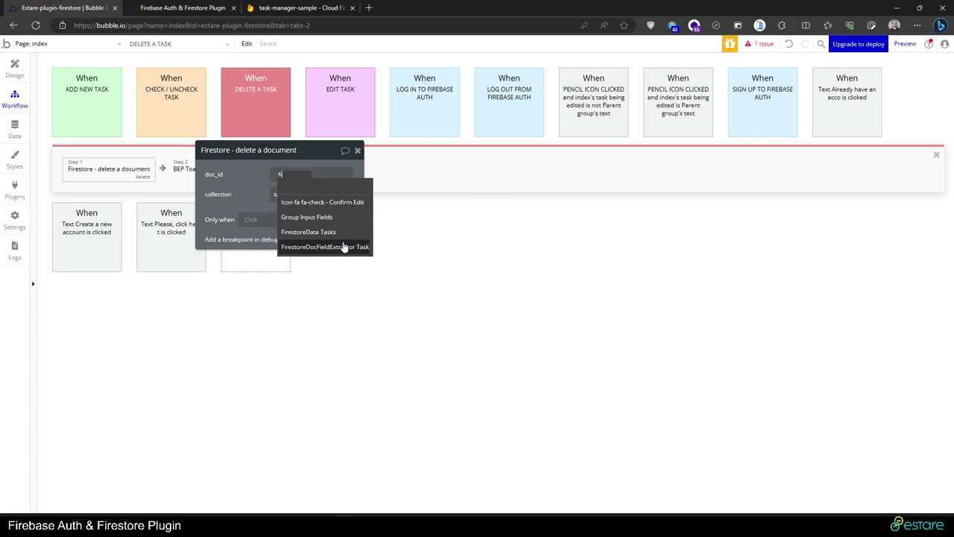
{"action": "left_click", "coordinate": [344, 247]}
{"action": "left_click", "coordinate": [324, 204]}
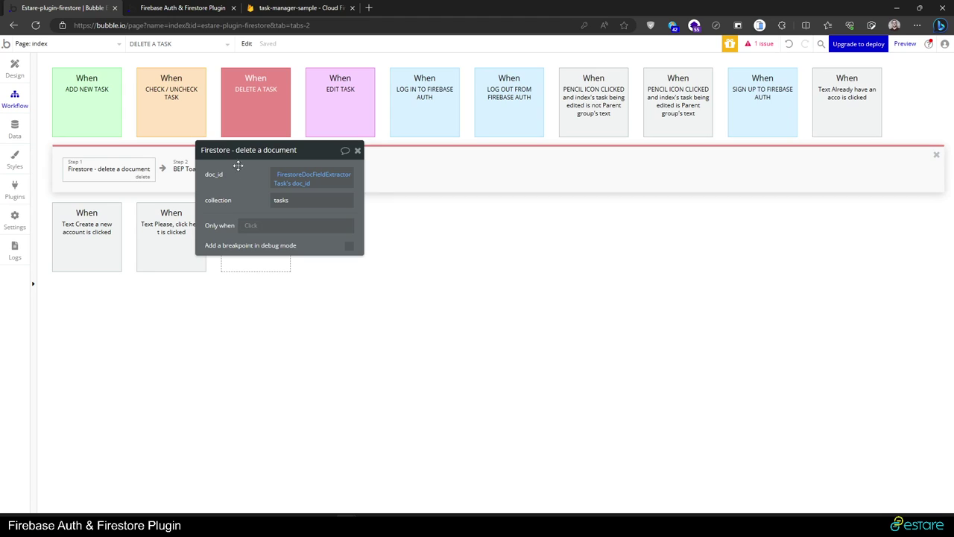
Step: In the reloaded checklist preview, delete "More things", "Another thing" and "Yet another new task", and check the tasks collection in the Firestore console
{"action": "left_click", "coordinate": [203, 7]}
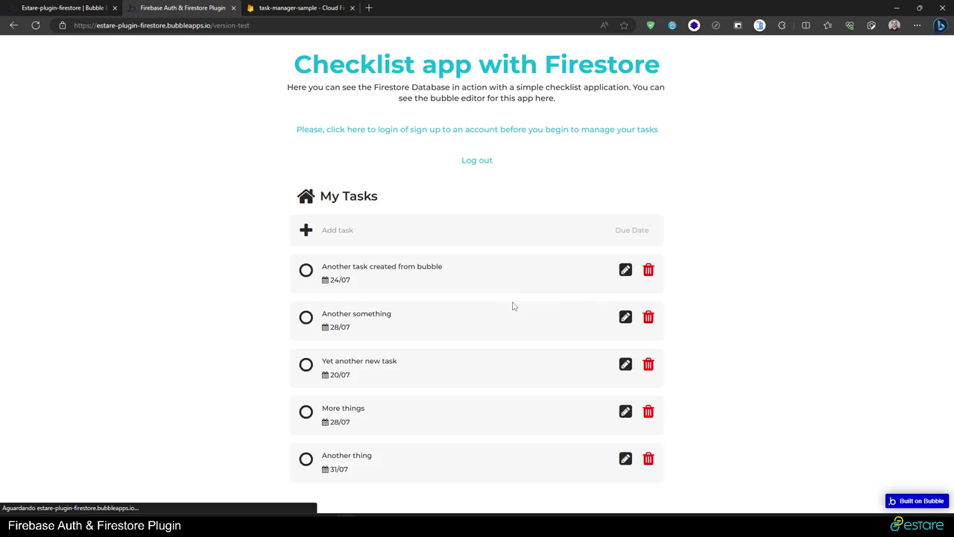
{"action": "left_click", "coordinate": [648, 412]}
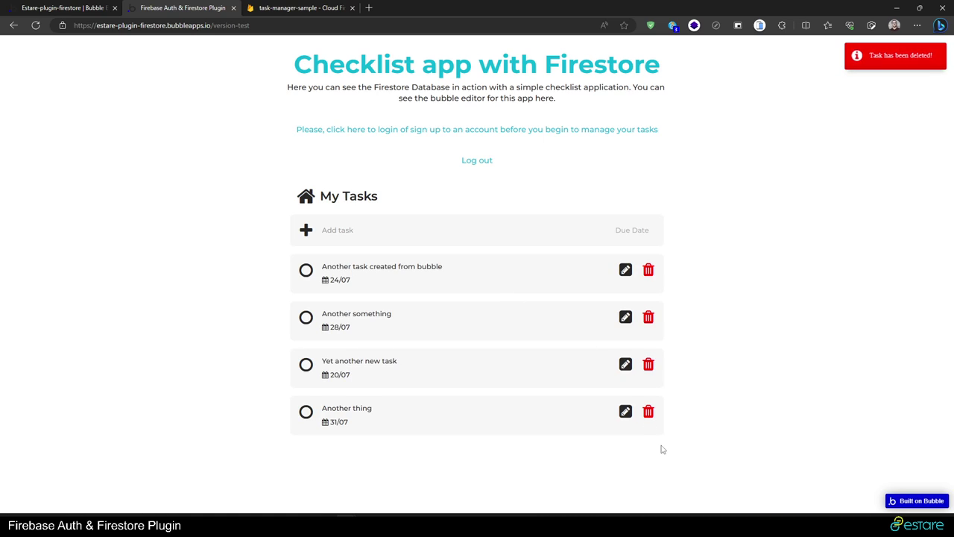
{"action": "left_click", "coordinate": [647, 411]}
{"action": "left_click", "coordinate": [647, 364]}
{"action": "left_click", "coordinate": [291, 8]}
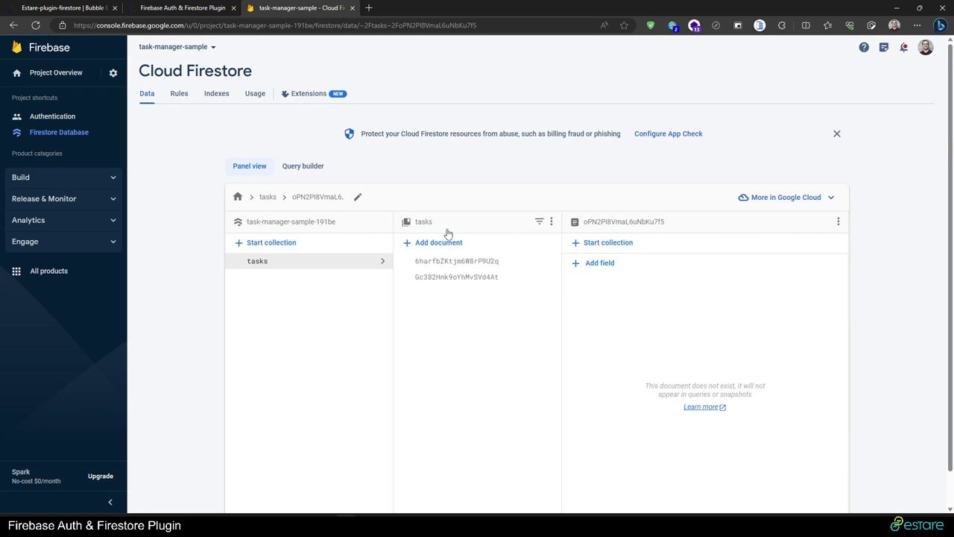
{"action": "left_click", "coordinate": [162, 6]}
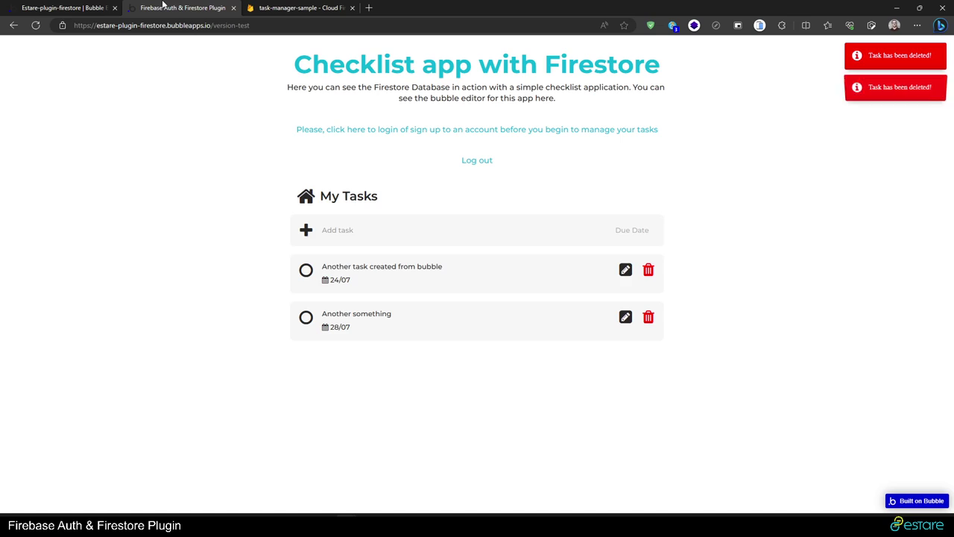